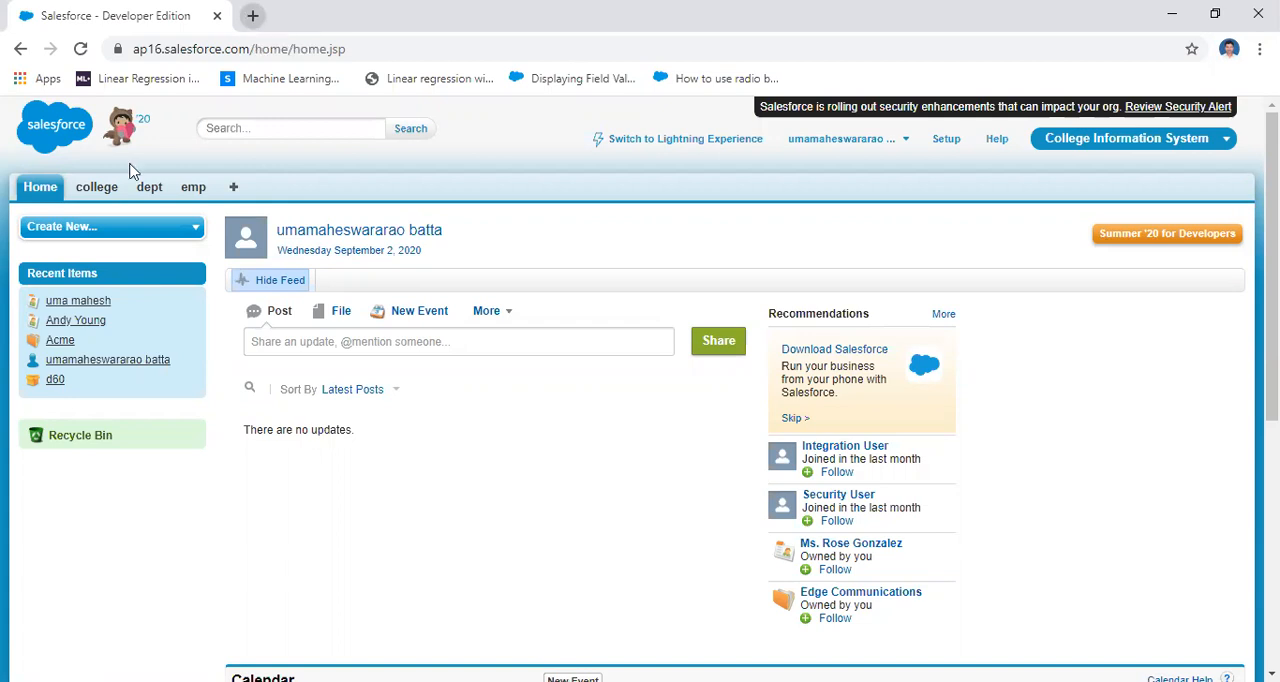
Switch to the Sales app and return to the College Information System app
click(1108, 142)
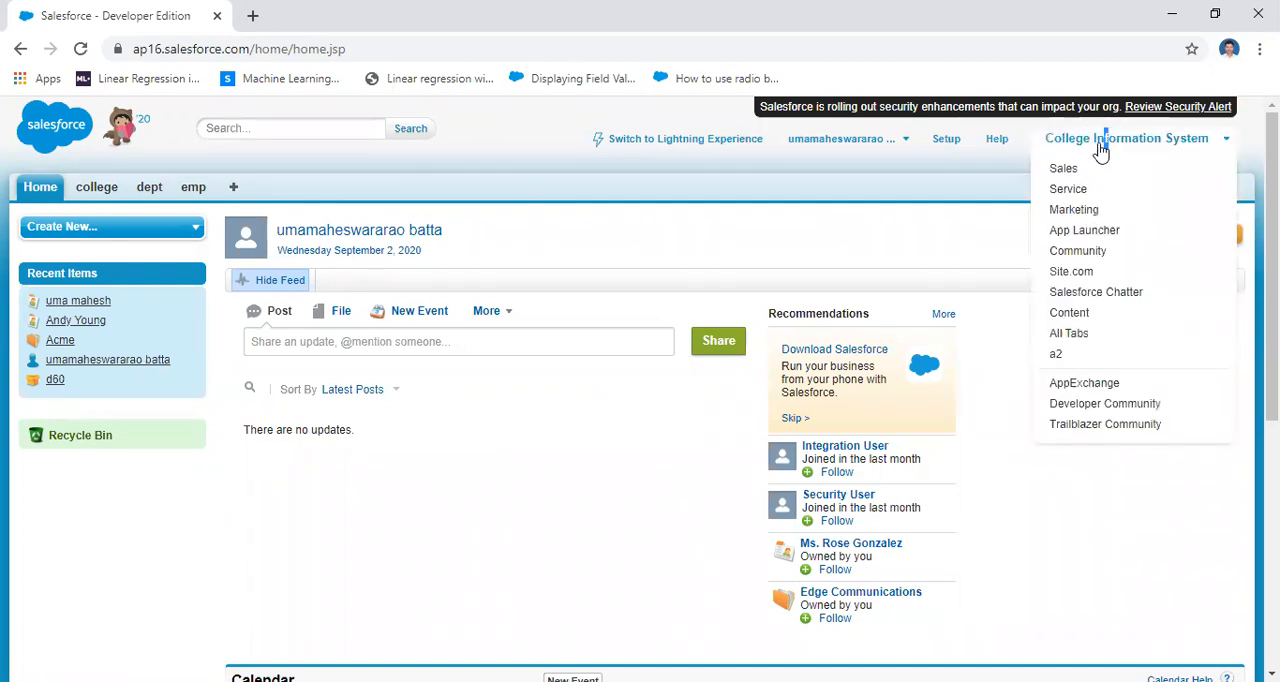
click(1064, 168)
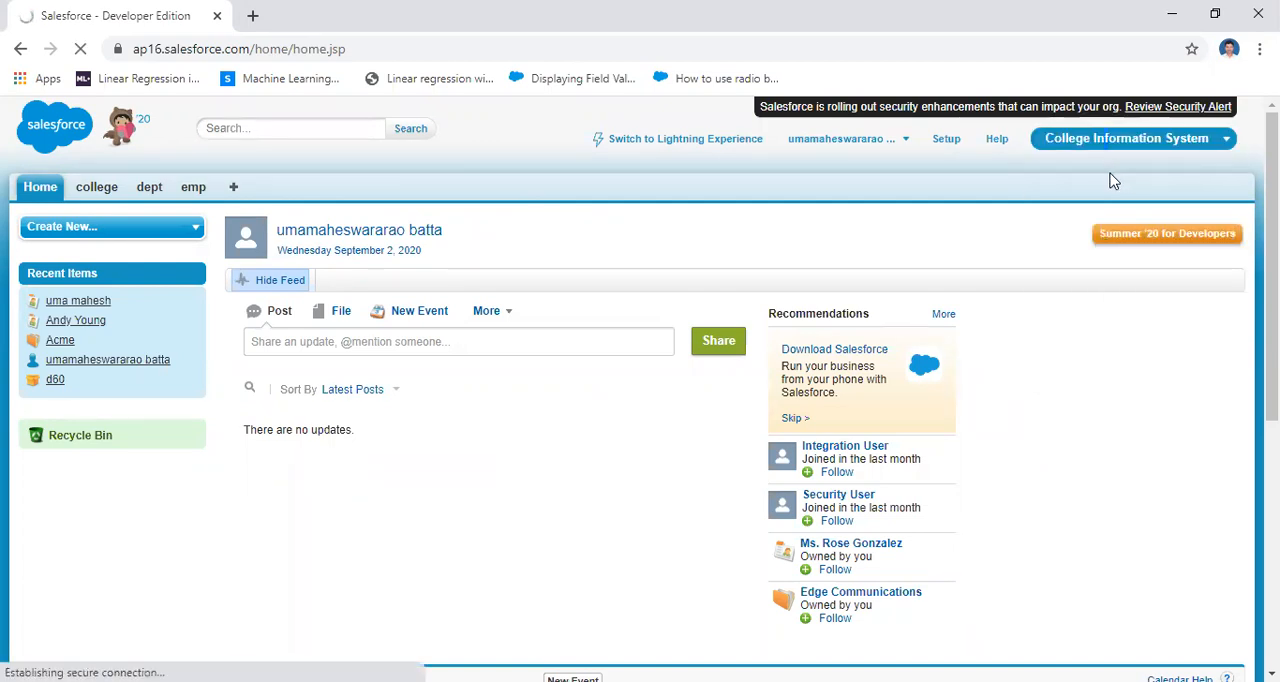
click(1192, 147)
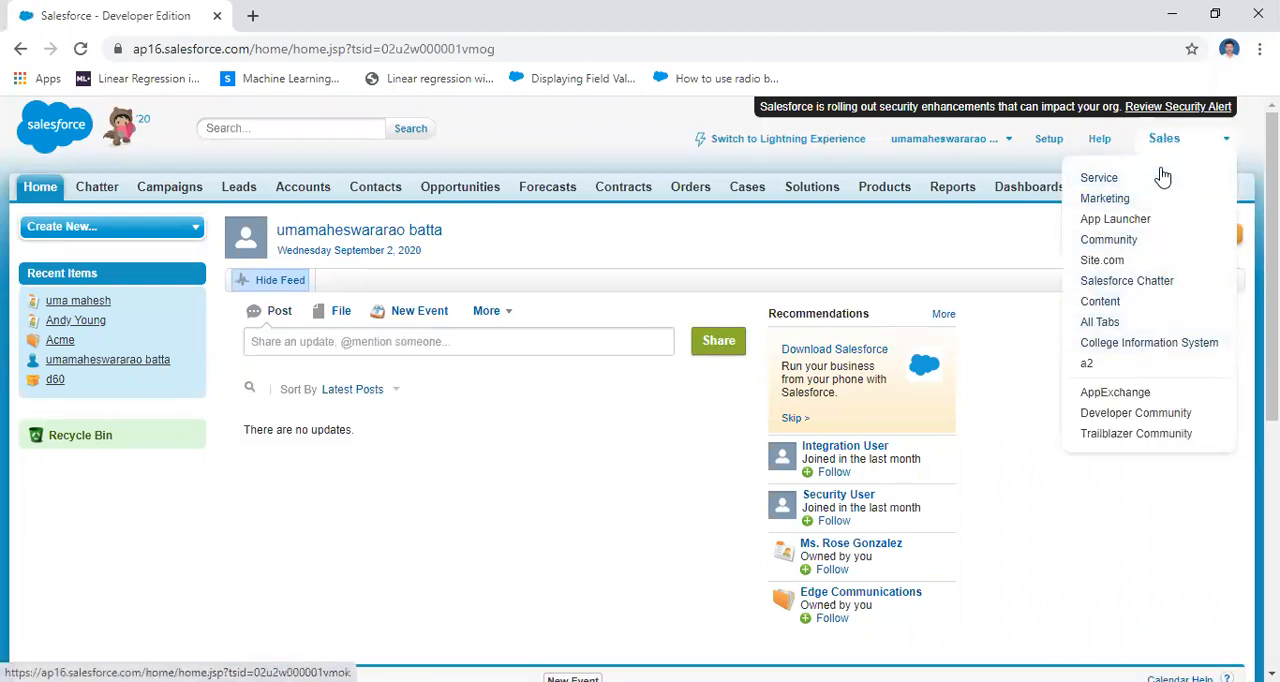
click(1167, 345)
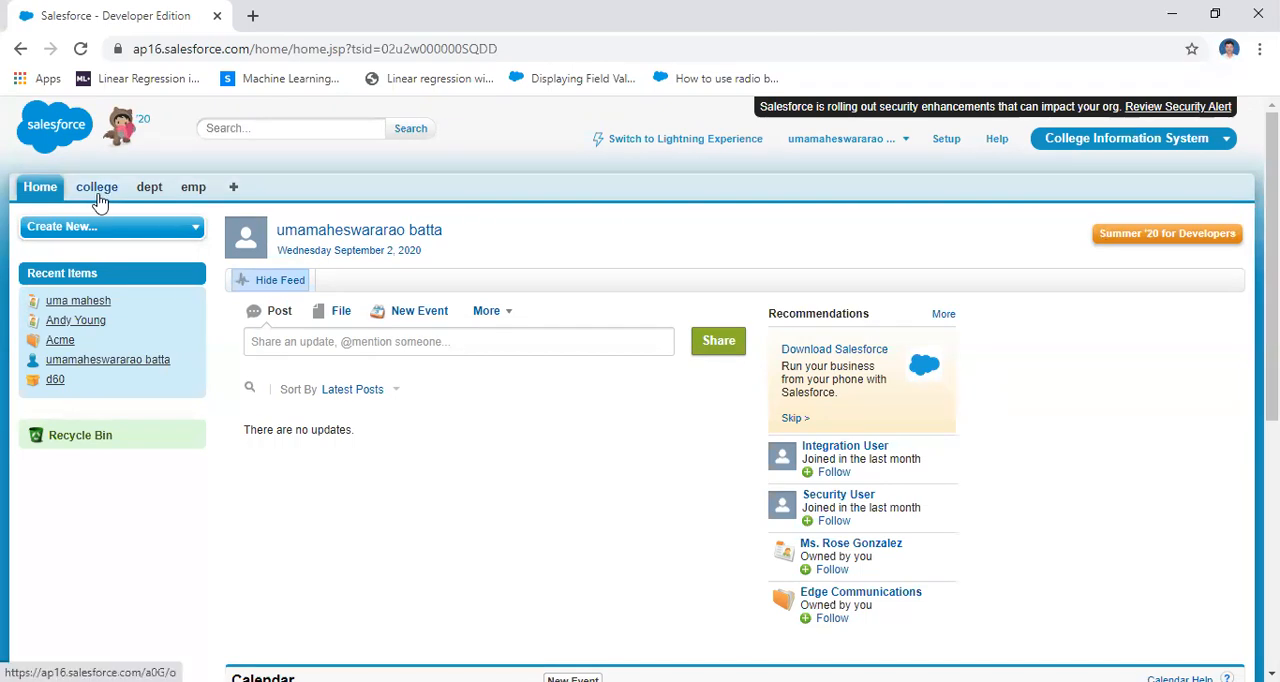
Open a blank new emp record and examine its input fields, especially Netsal and deductions
click(194, 192)
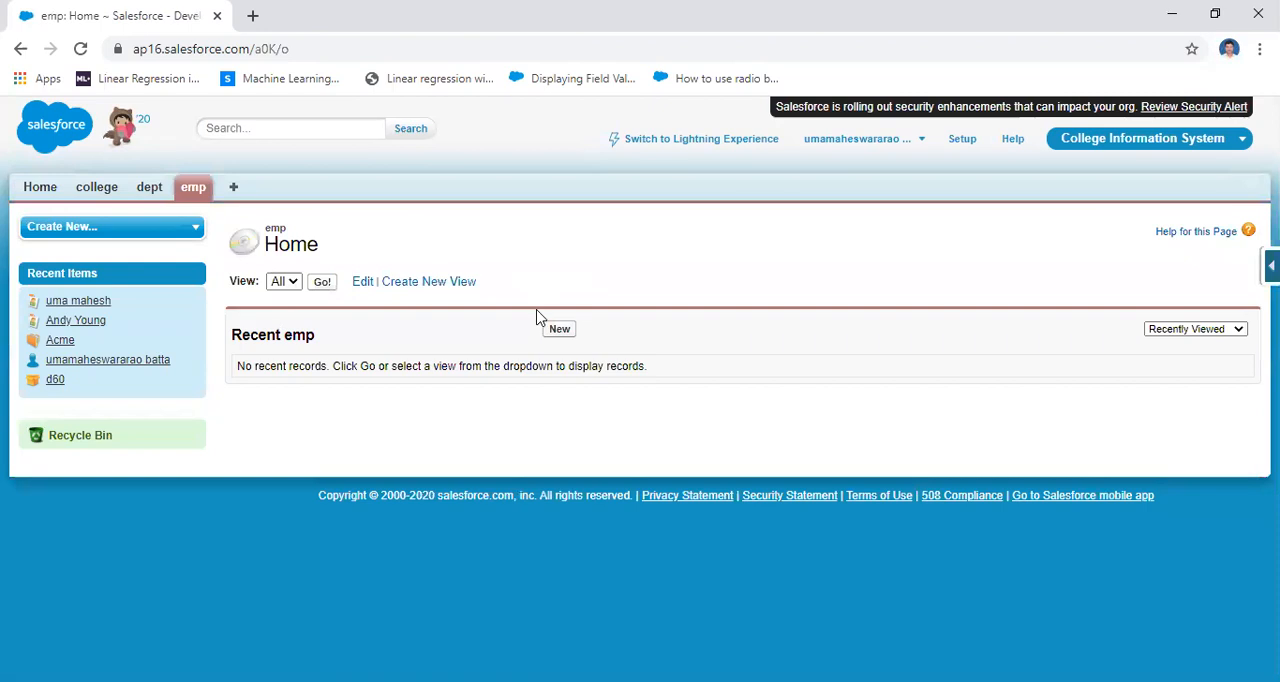
click(559, 330)
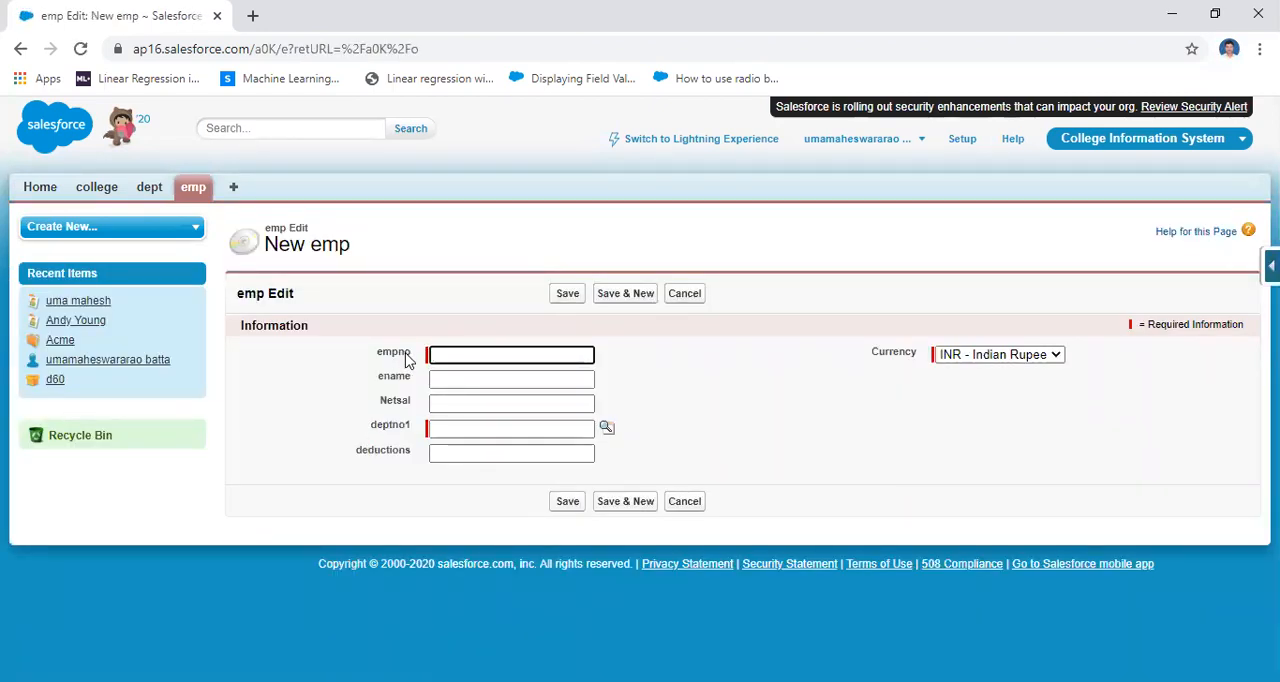
drag(424, 405, 372, 402)
drag(416, 455, 354, 457)
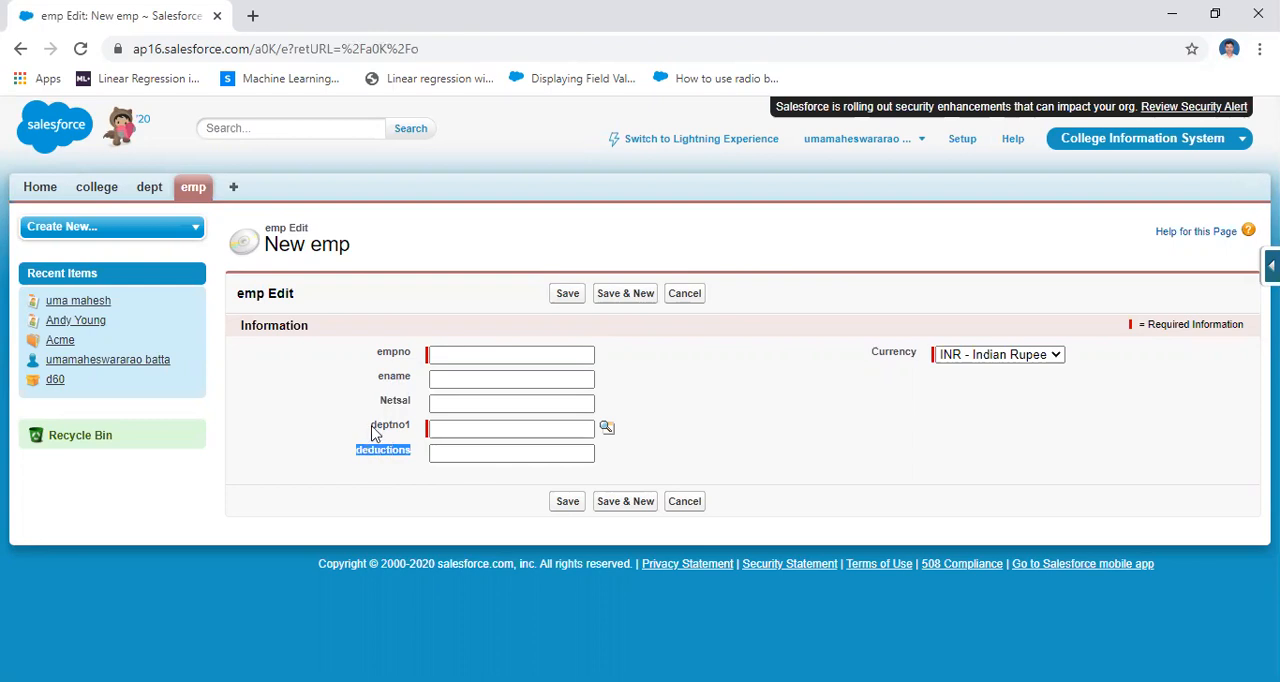
drag(378, 402, 418, 410)
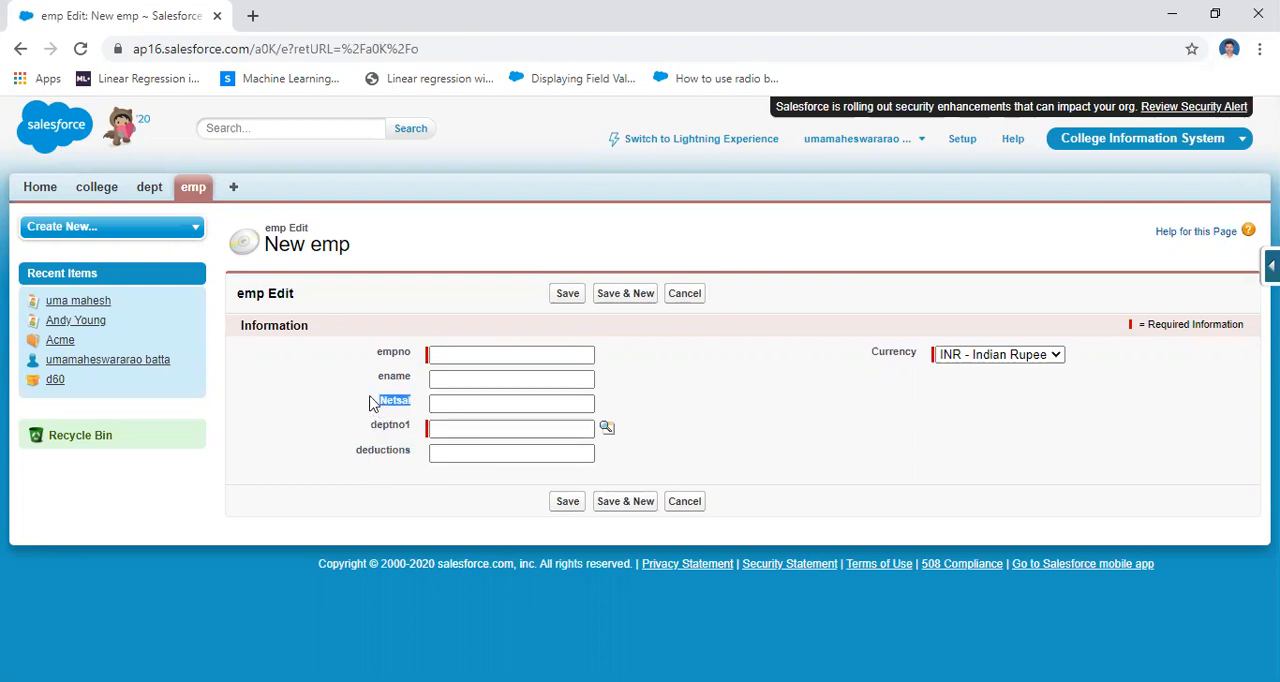
drag(410, 456, 530, 452)
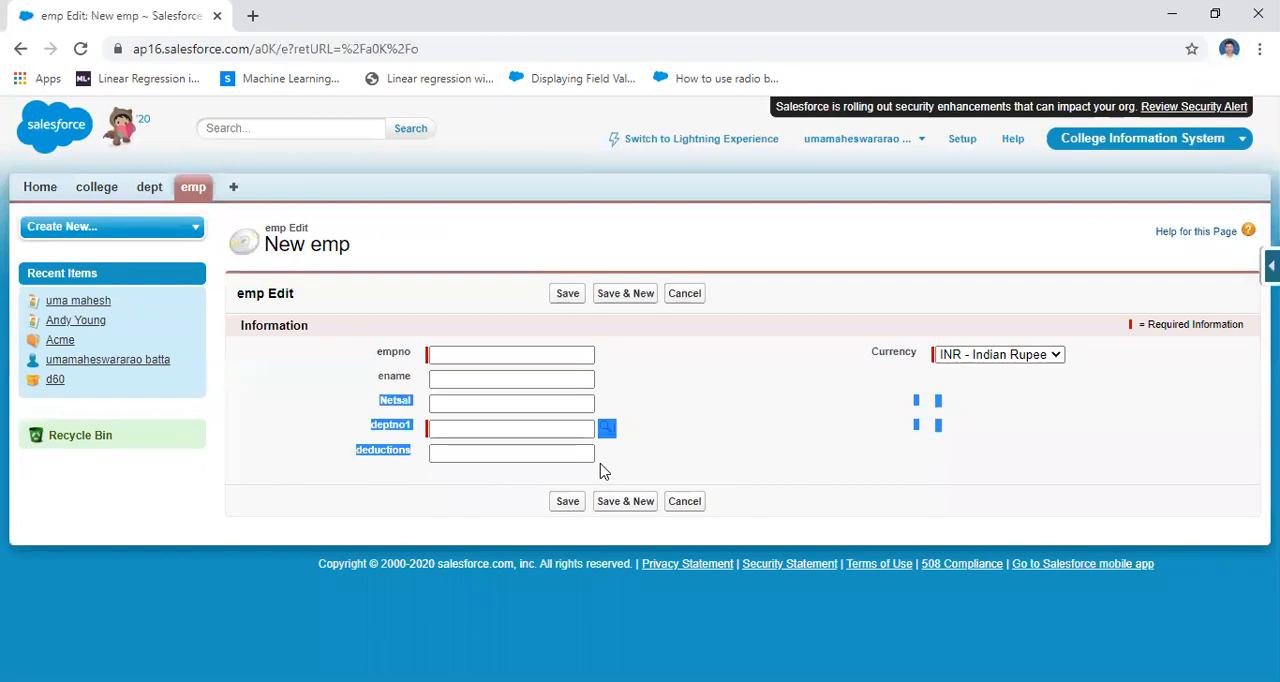
click(827, 89)
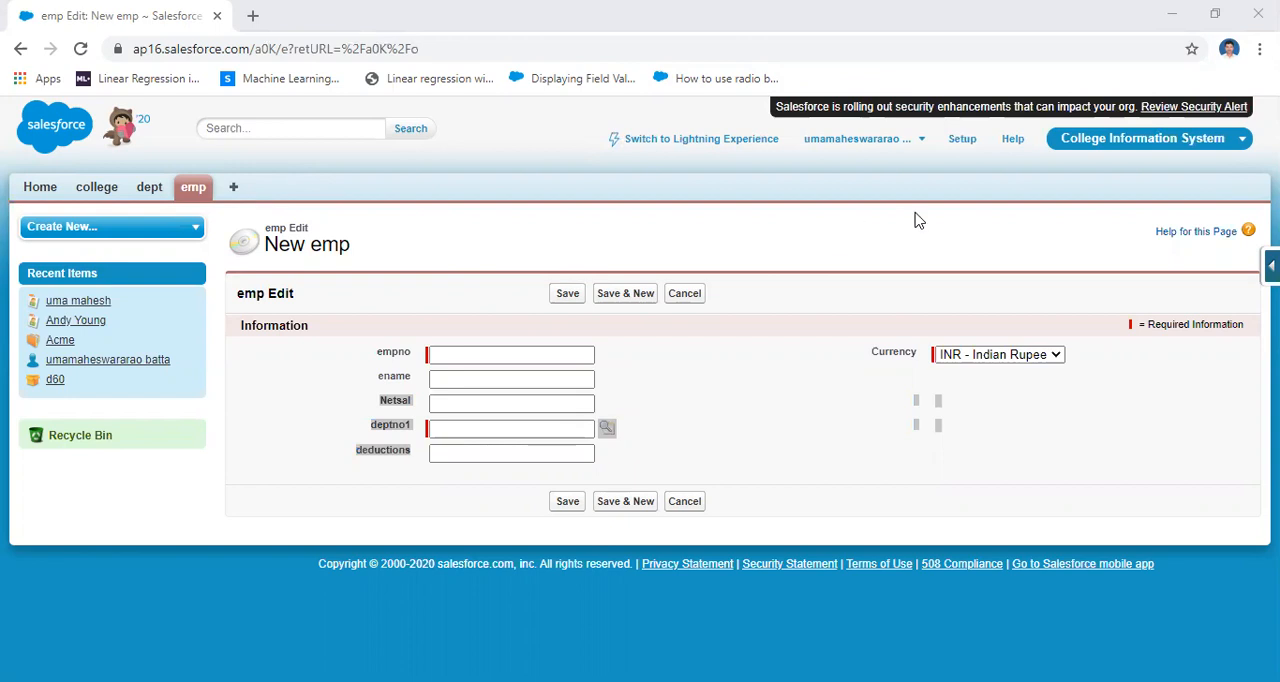
Open the definition of the emp custom object in Setup
click(961, 141)
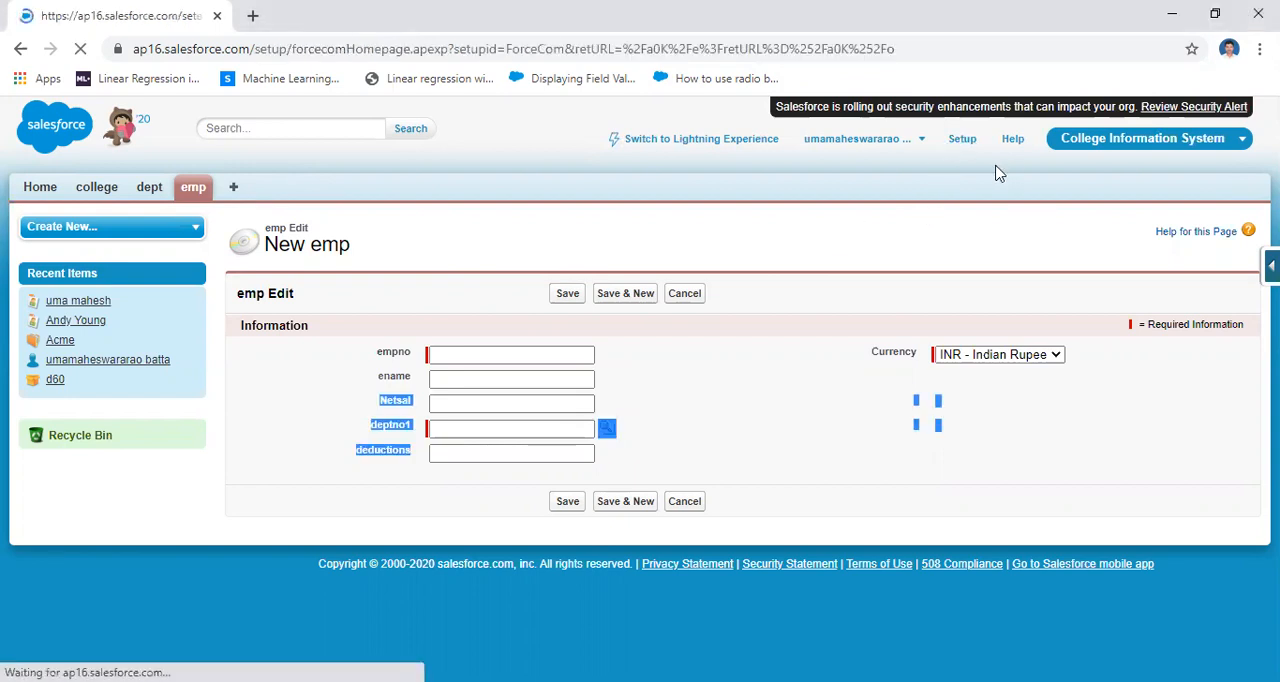
scroll(331, 486, down, 8)
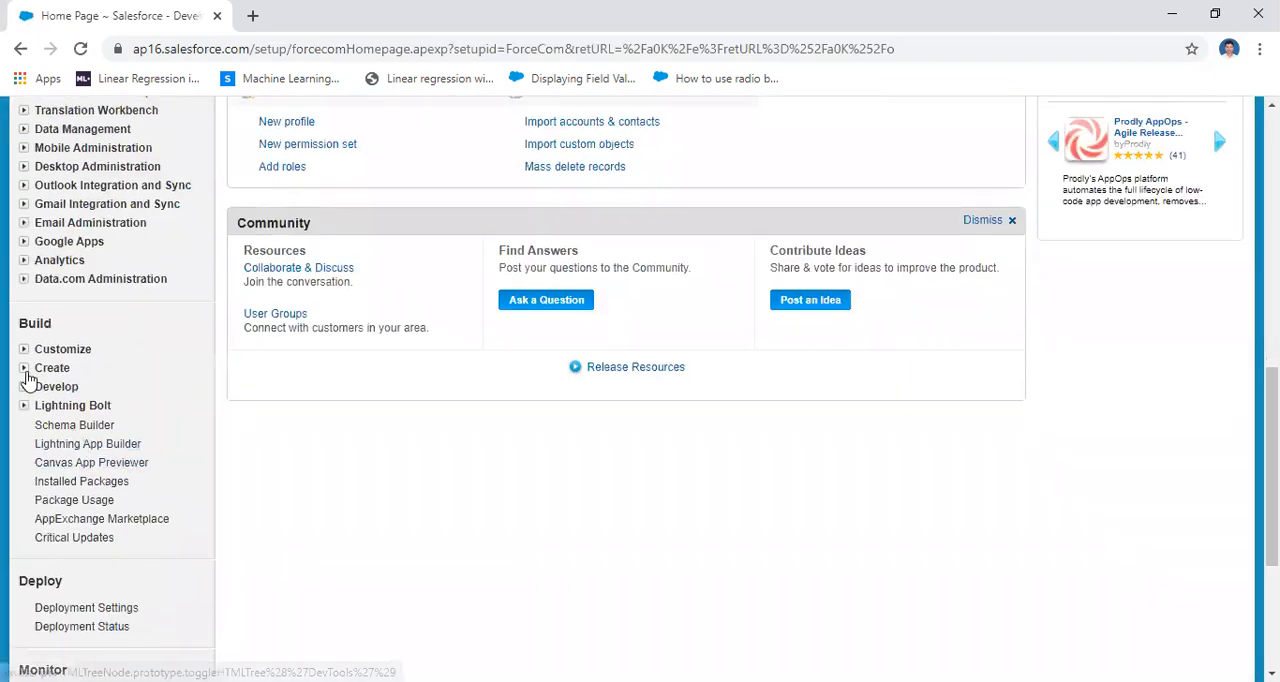
click(27, 371)
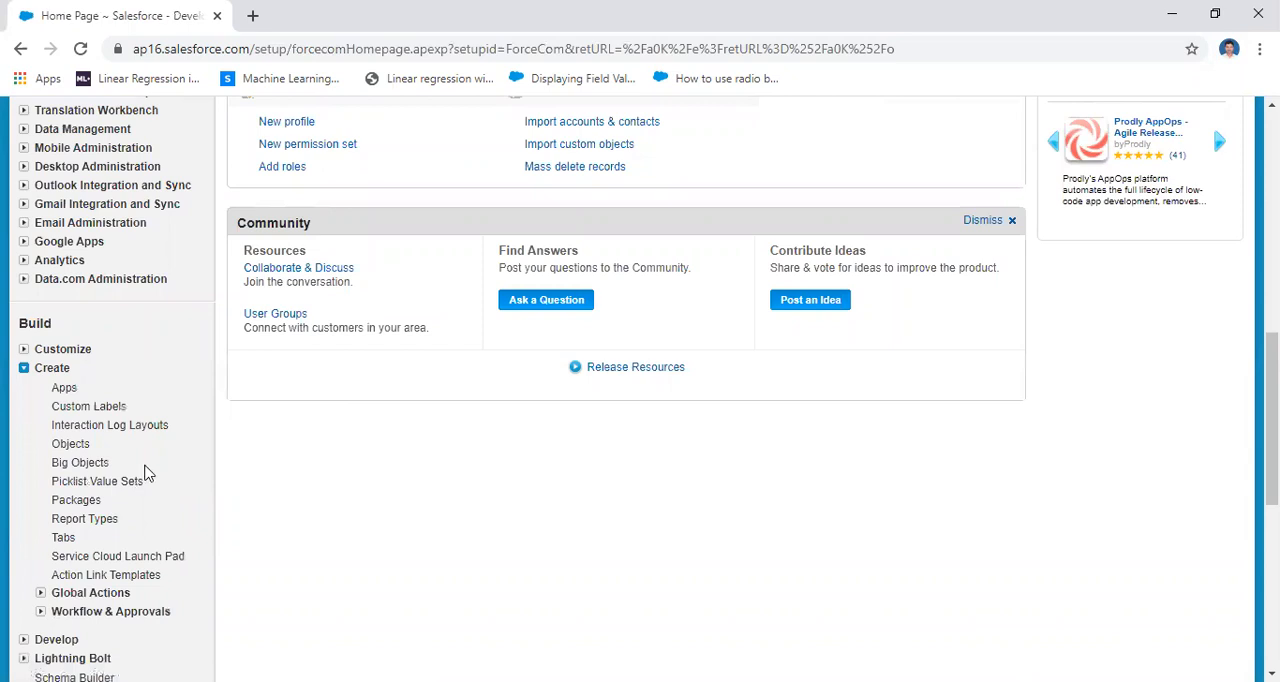
click(70, 445)
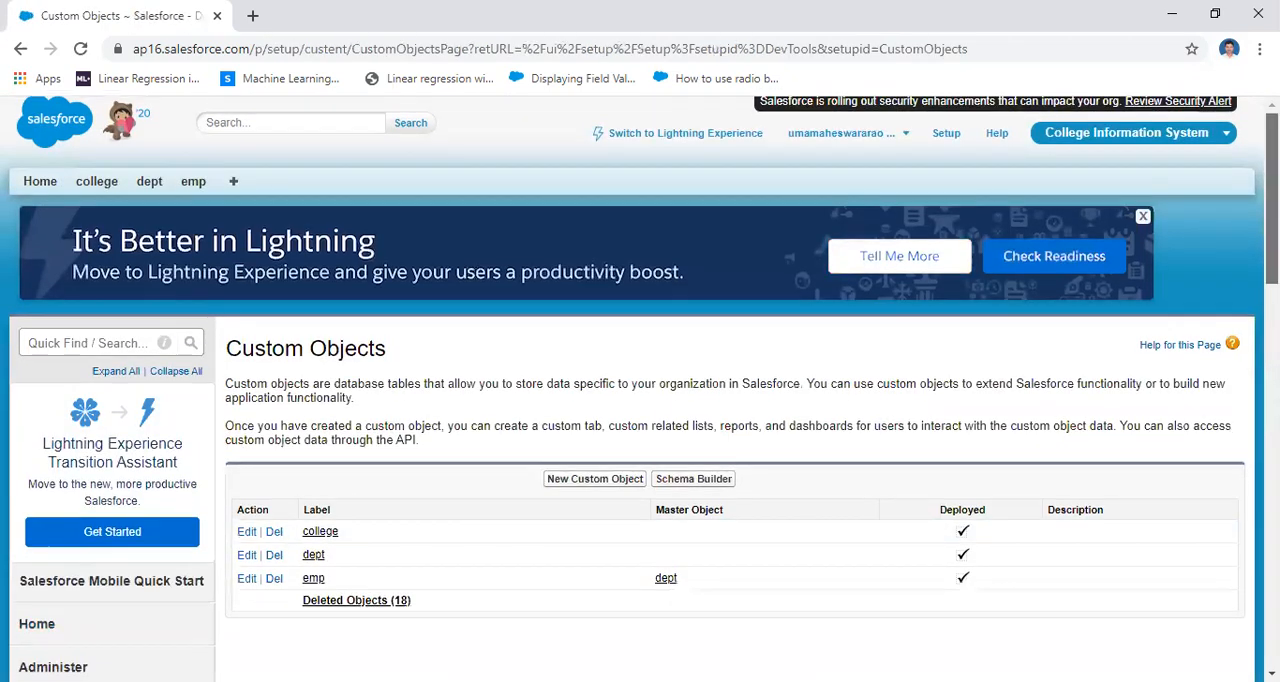
scroll(740, 365, down, 3)
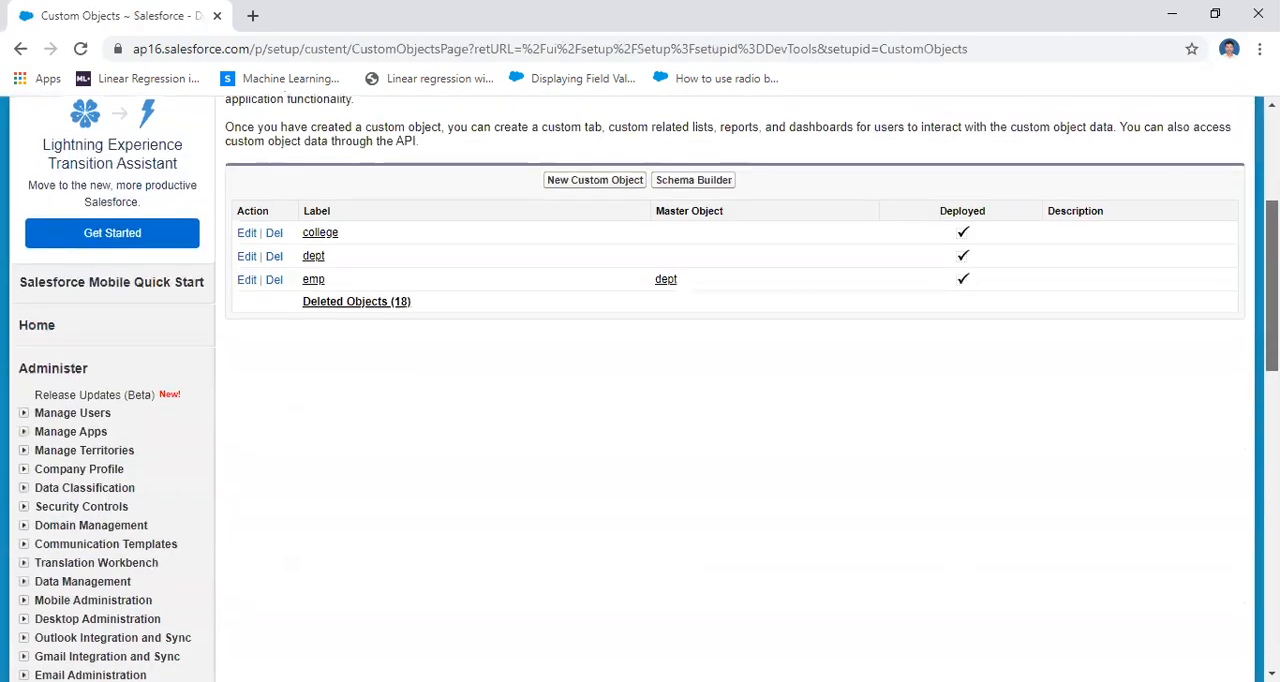
click(312, 281)
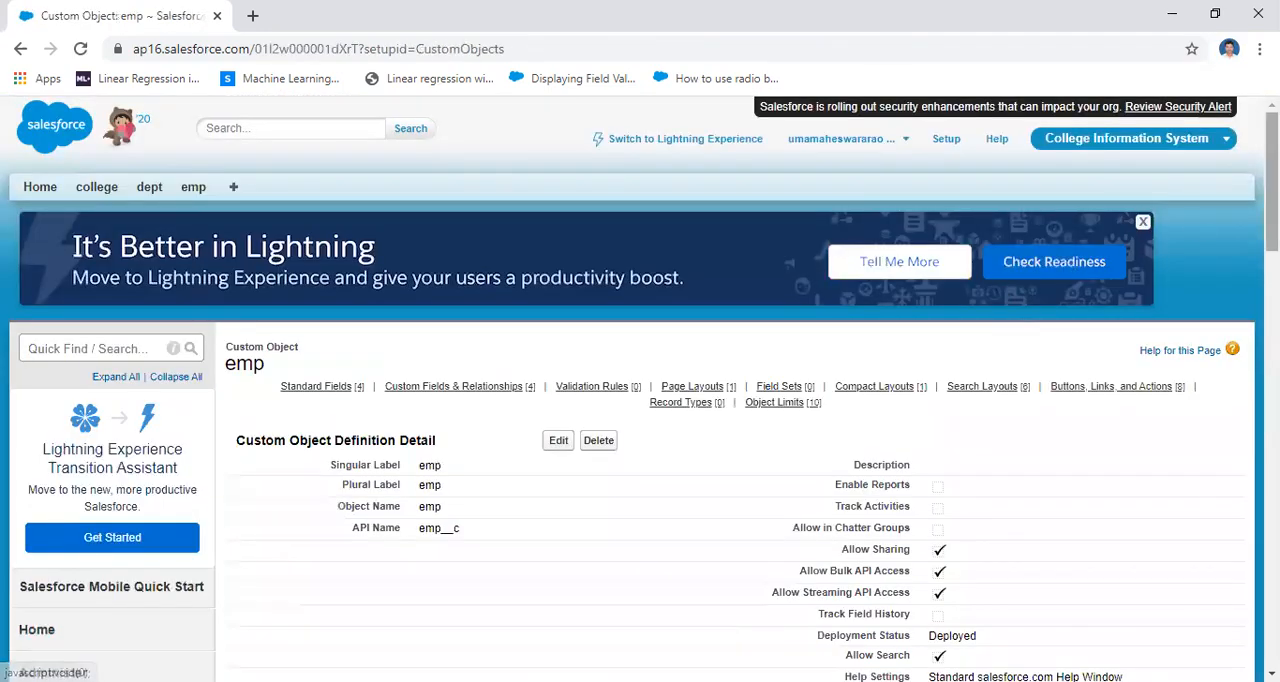
Start a new custom field on the emp object with Formula as its data type
drag(1272, 200, 1272, 347)
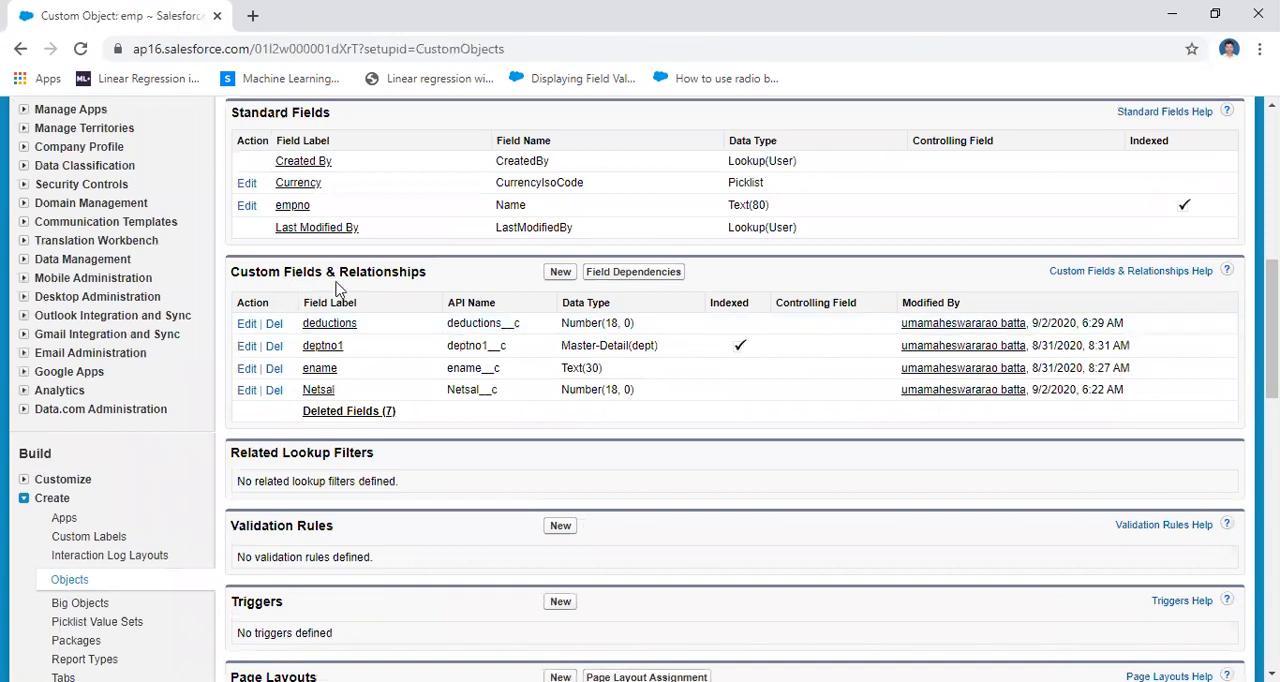
drag(231, 271, 428, 280)
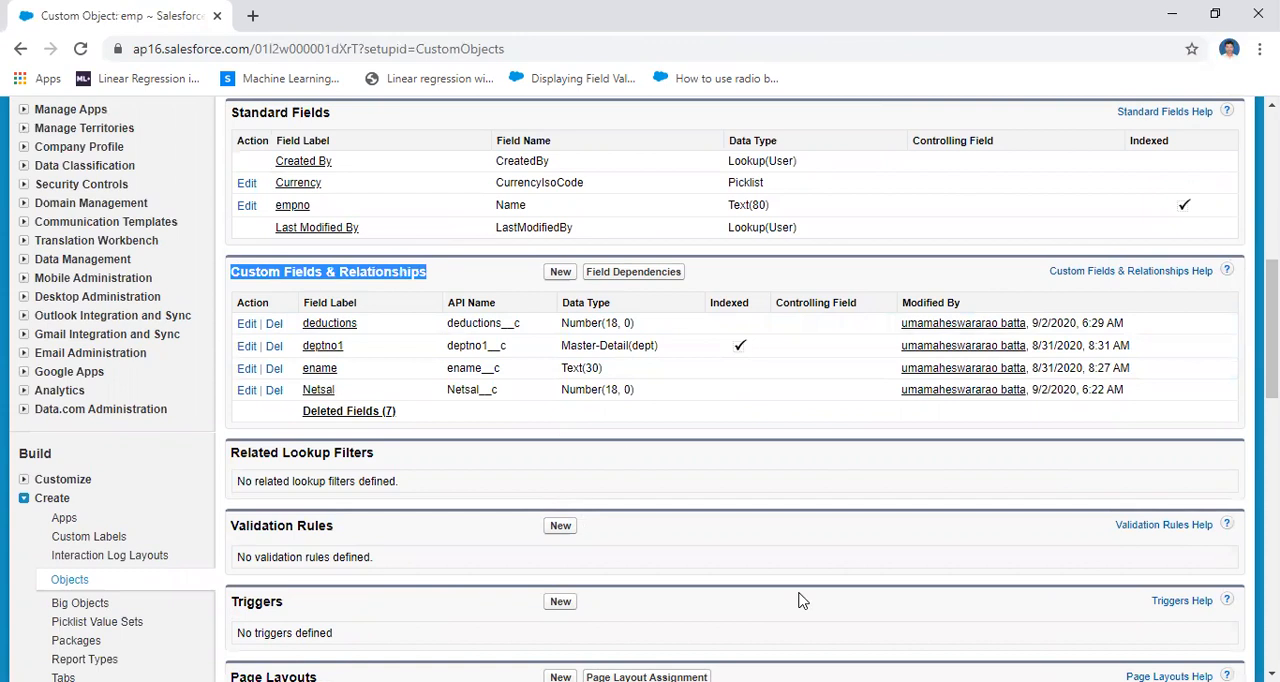
click(560, 278)
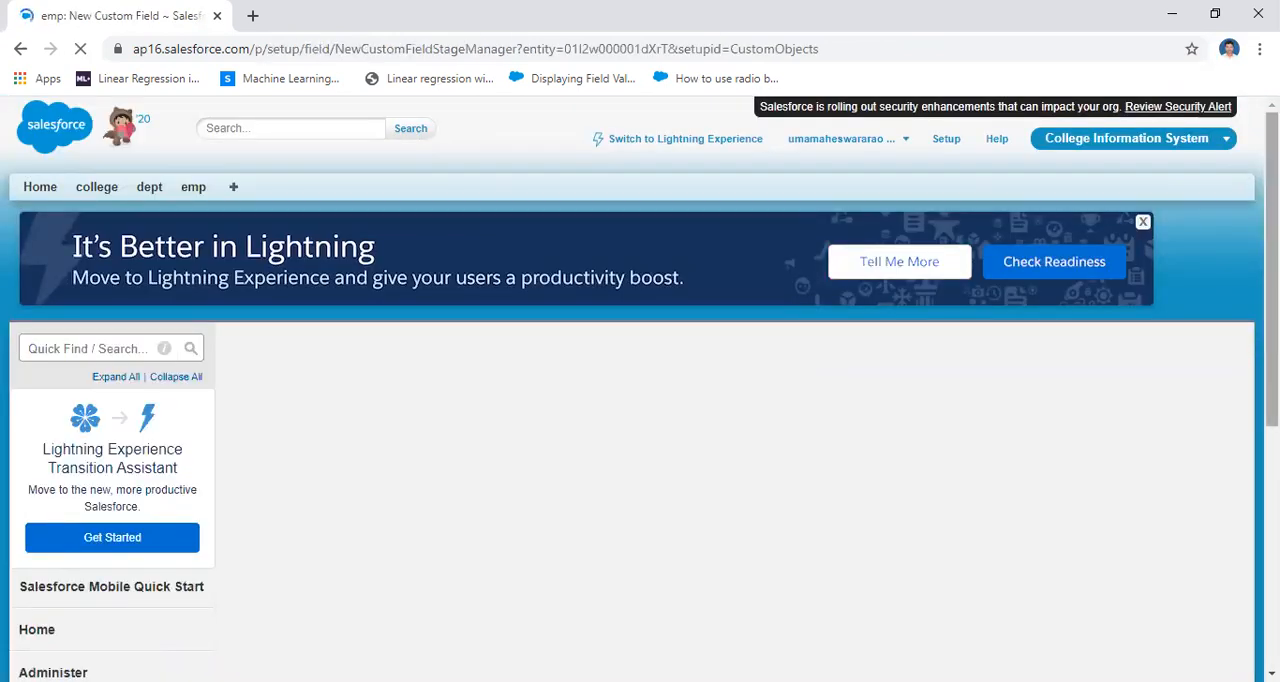
mouse_move(1272, 260)
mouse_down()
mouse_move(1272, 468)
mouse_move(1272, 260)
mouse_up()
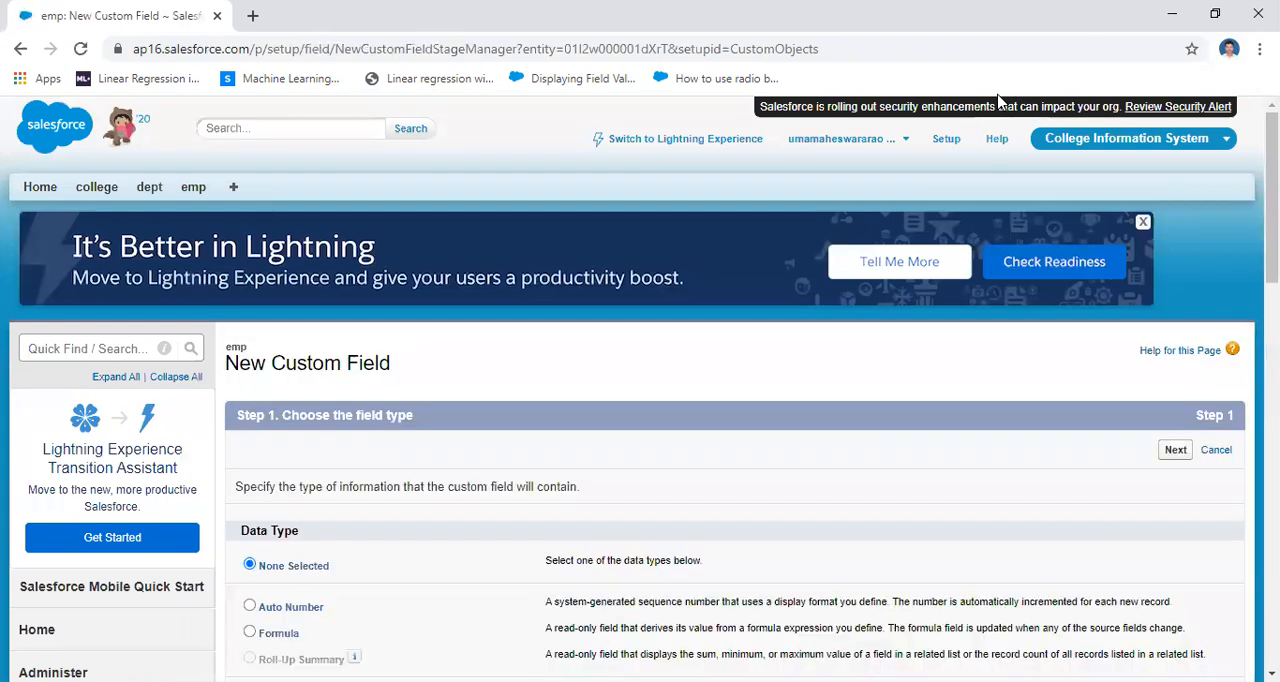
drag(1272, 200, 1272, 330)
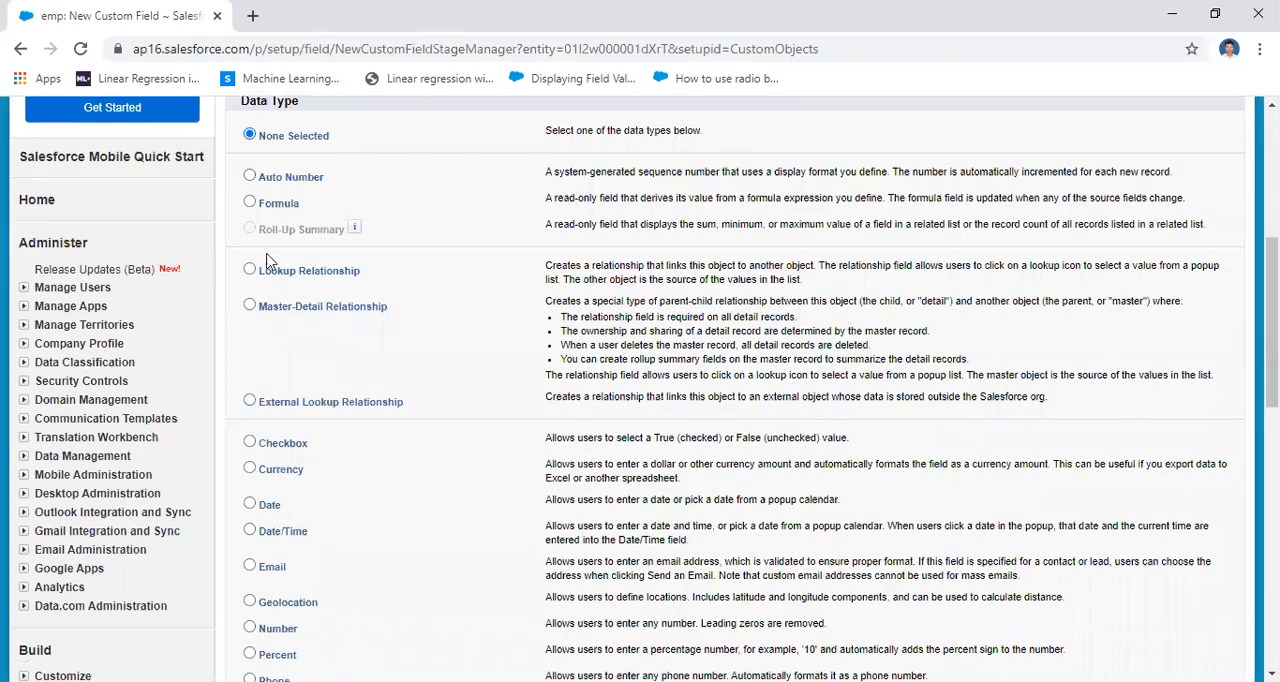
click(250, 204)
scroll(640, 390, down, 6)
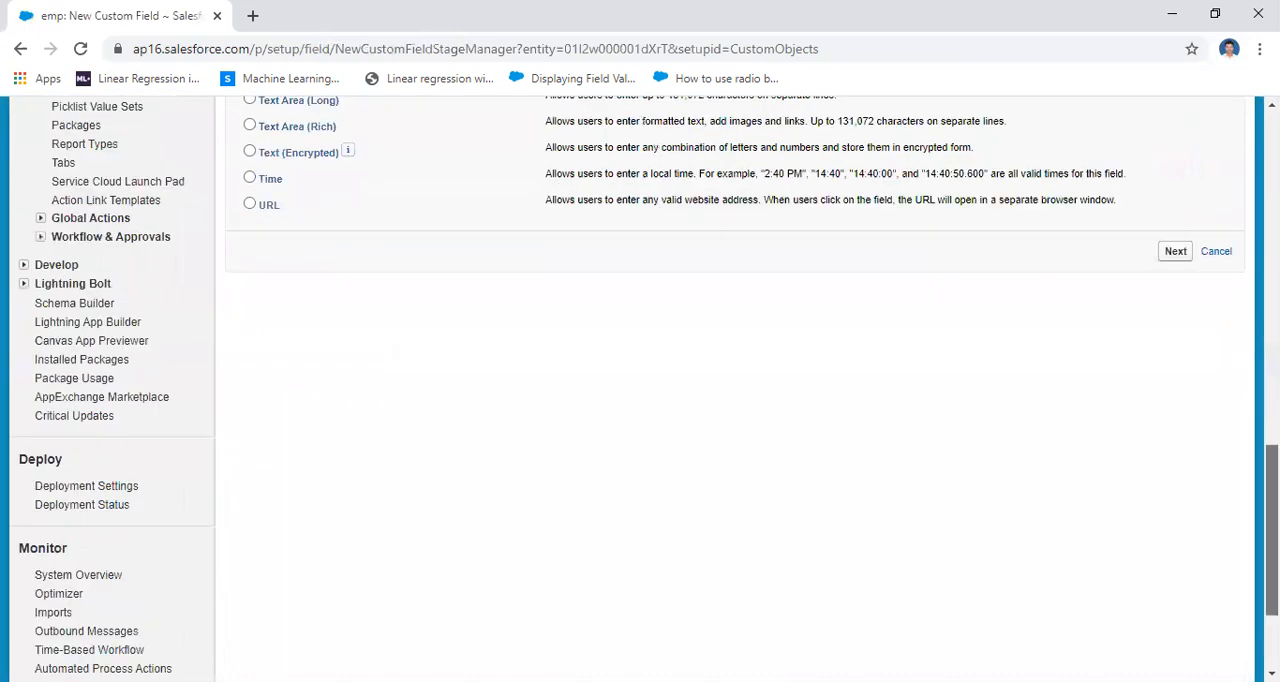
click(1172, 399)
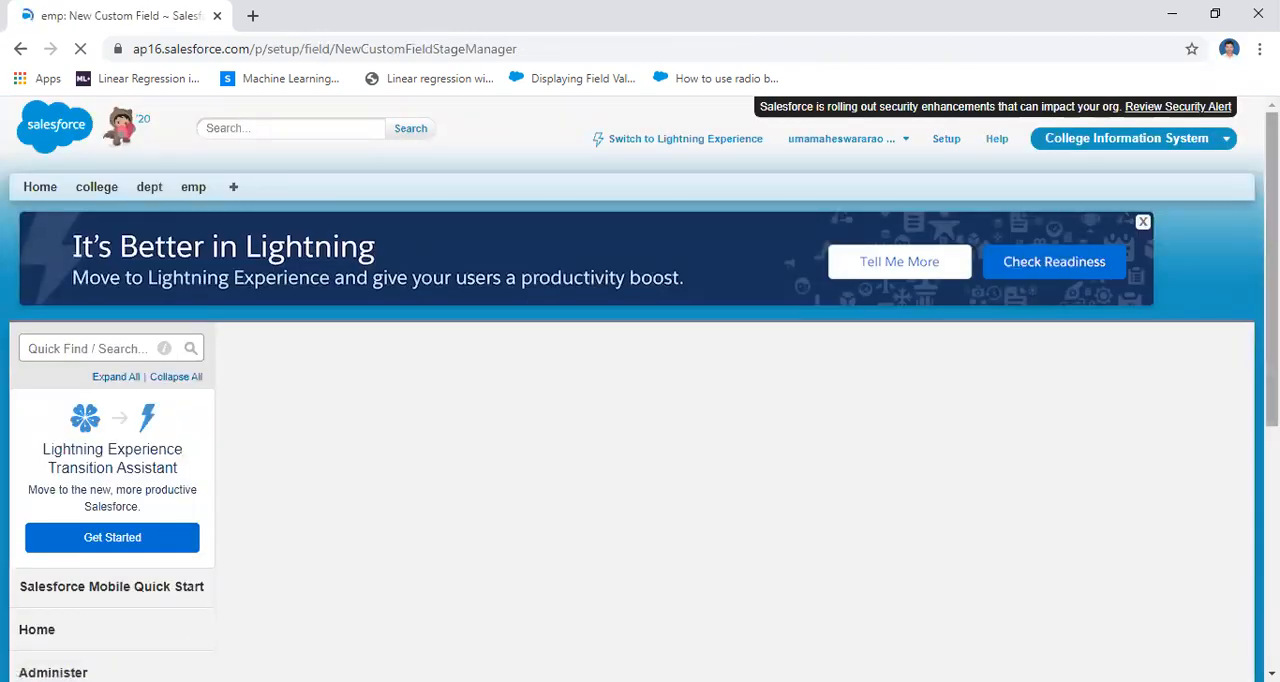
Set both the field label and the field name of the formula field to Gross_Sal
scroll(613, 396, down, 2)
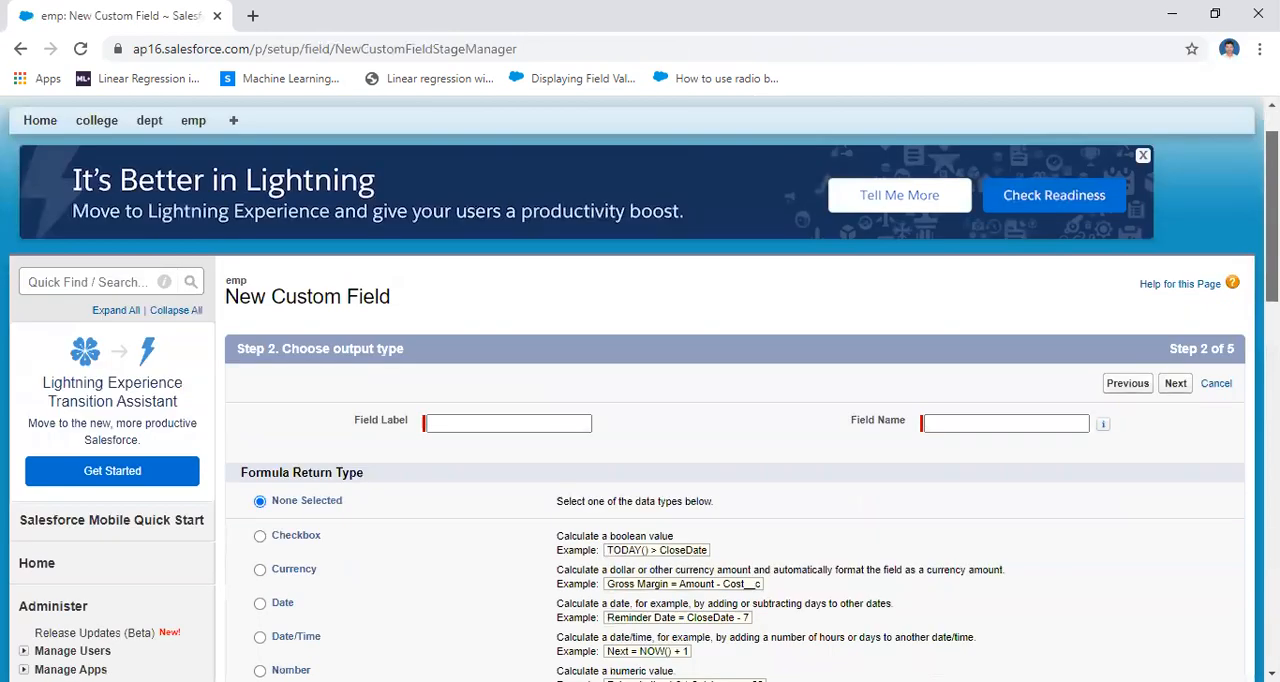
click(508, 295)
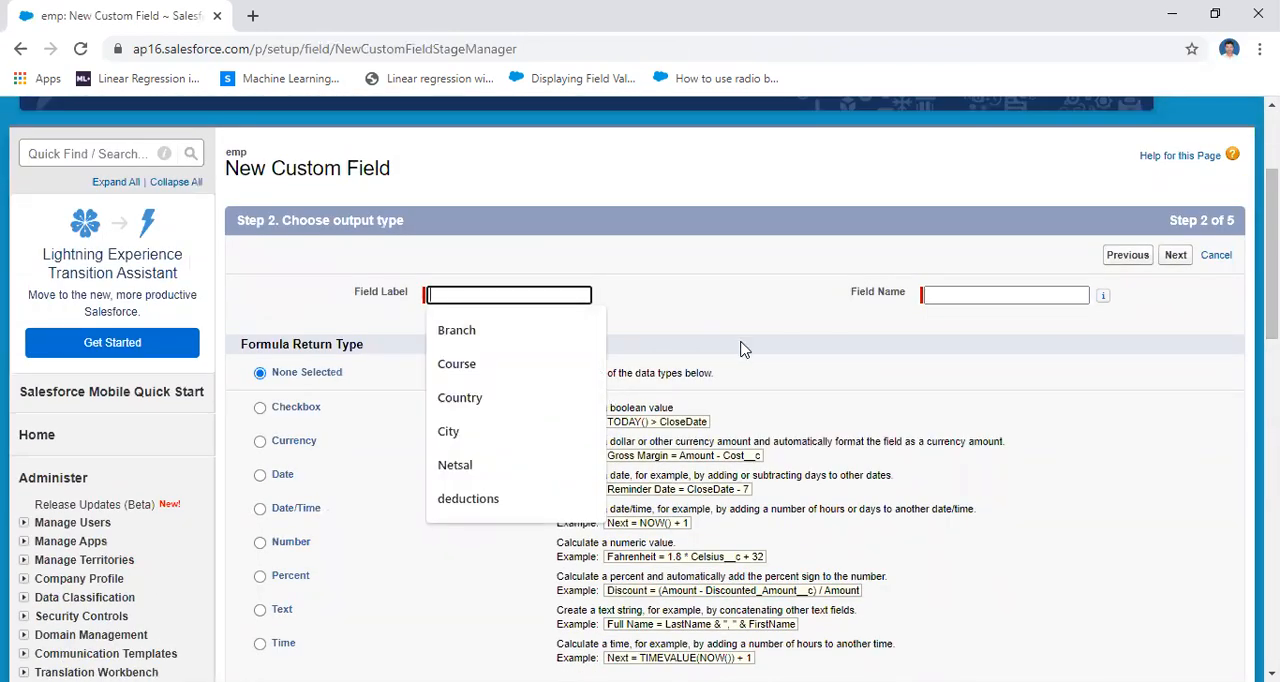
text(Grosssal)
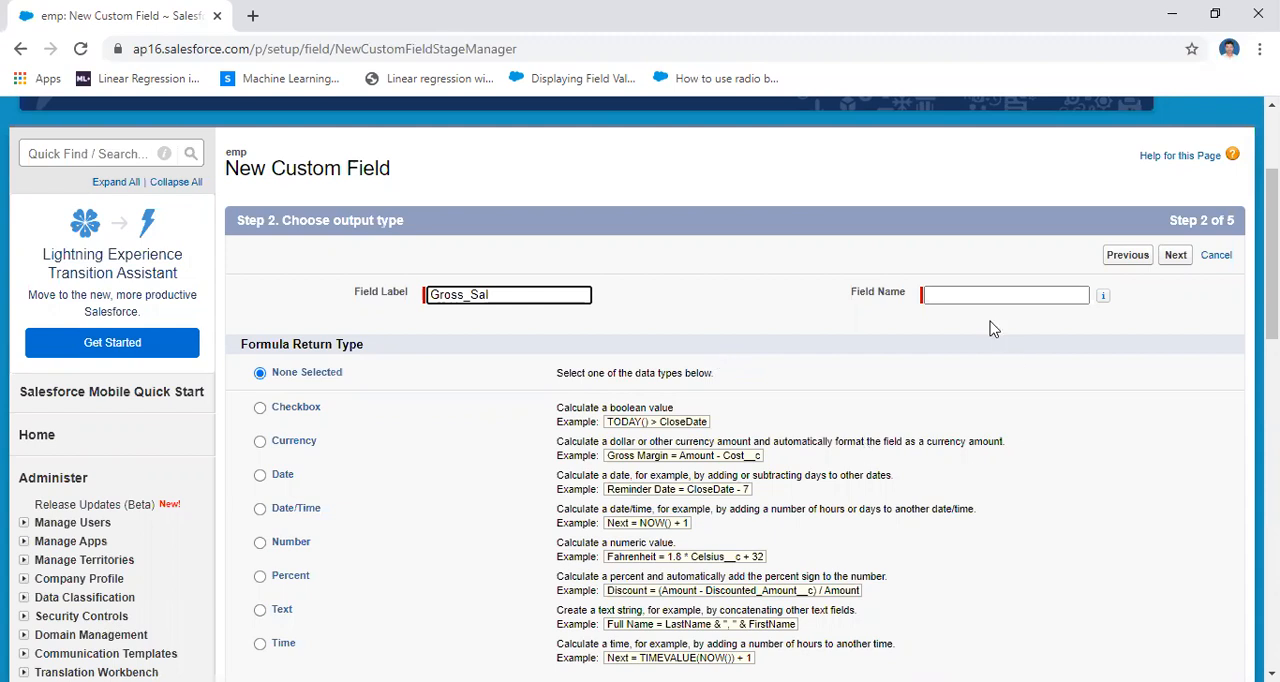
click(963, 294)
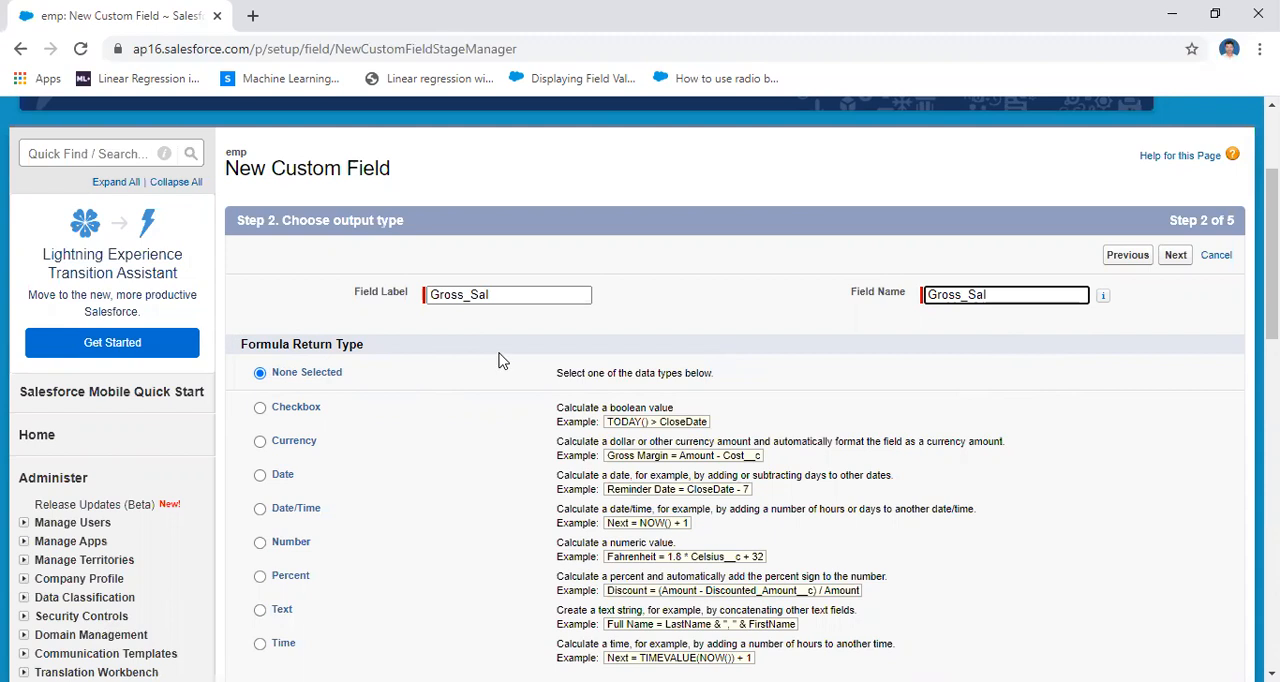
Choose Number as the formula return type and proceed to the formula editor
click(260, 542)
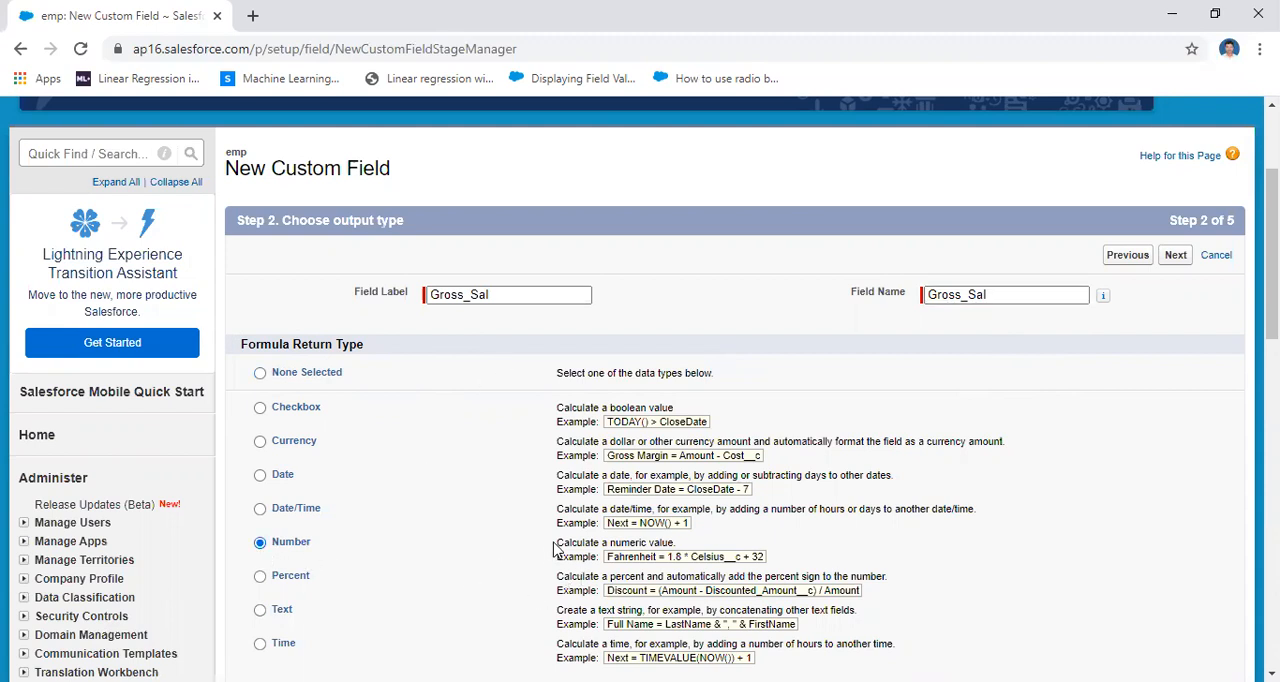
drag(565, 542, 800, 560)
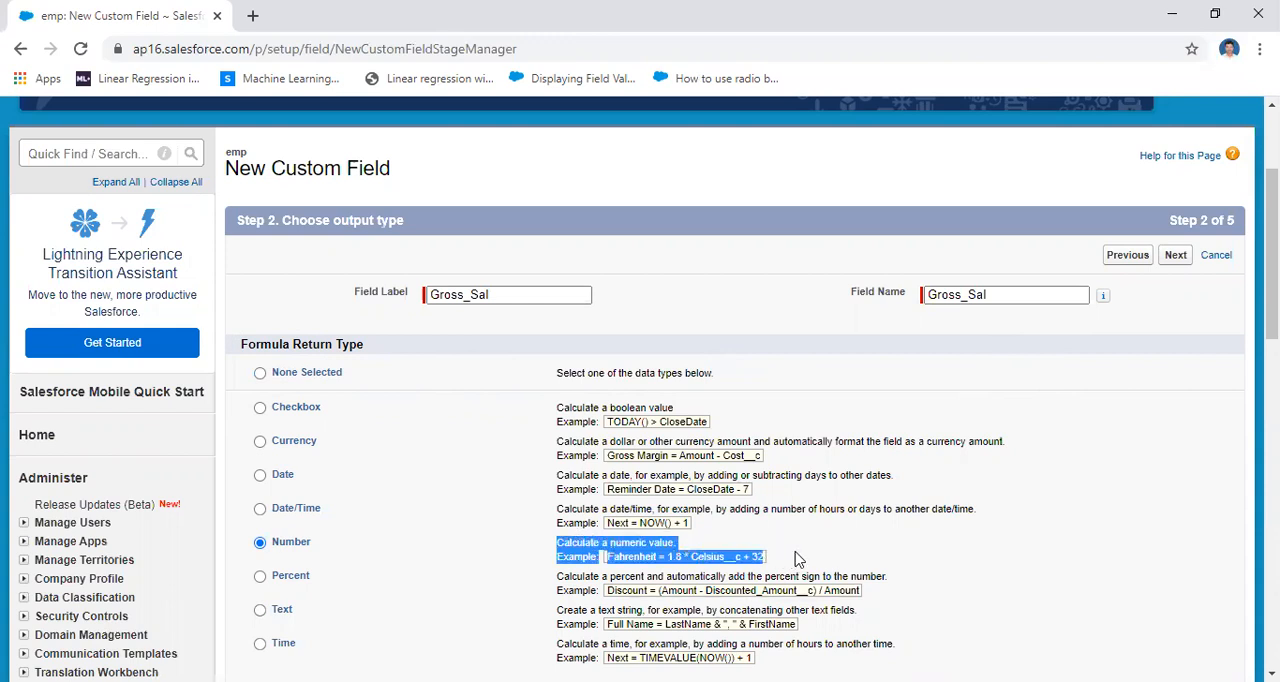
click(880, 570)
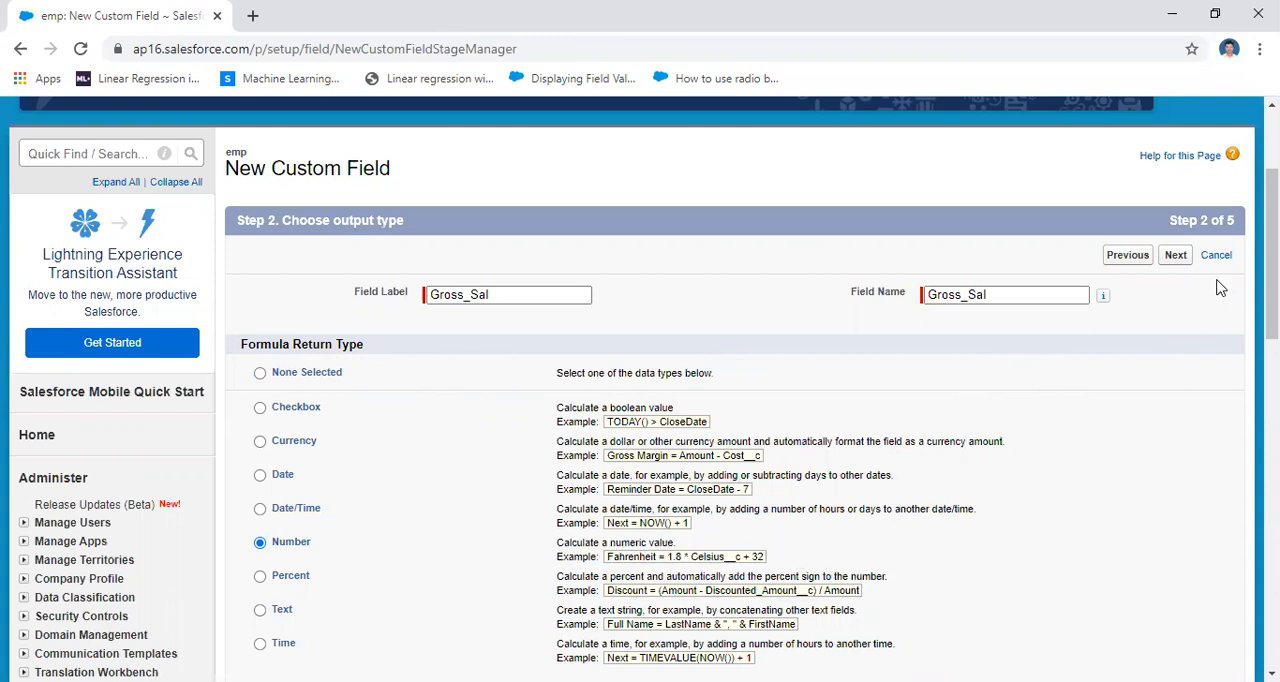
click(1178, 256)
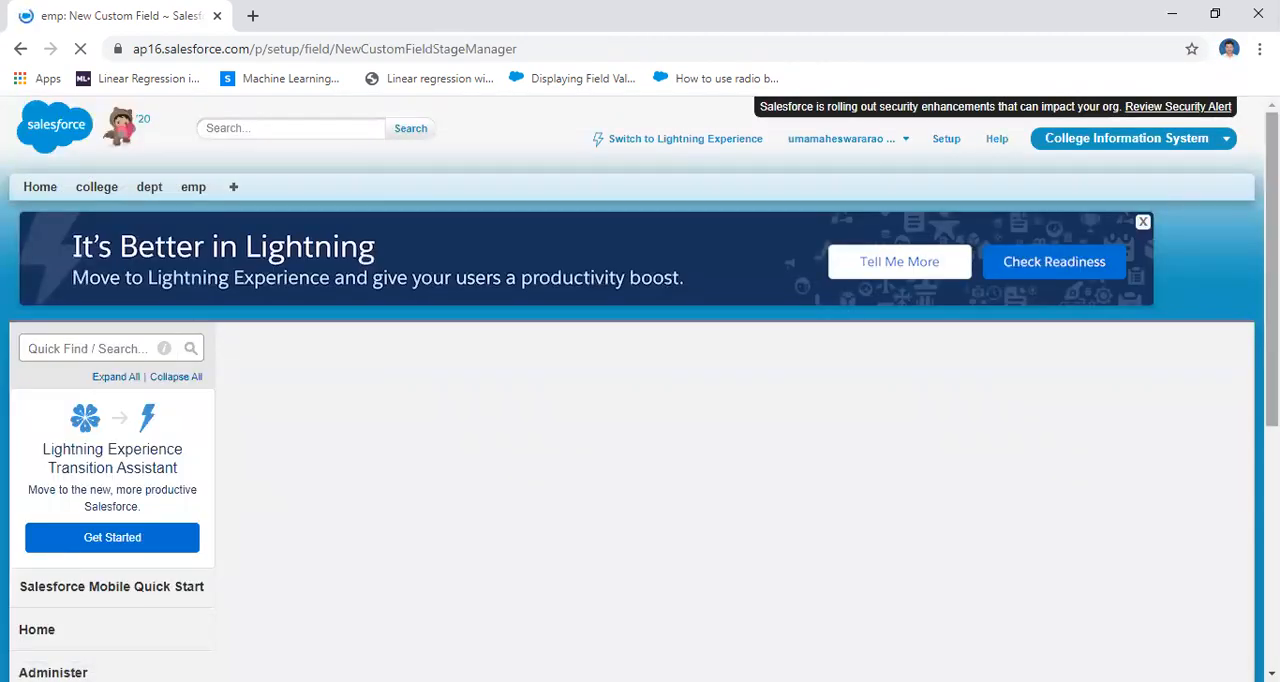
Build the Gross_Sal formula as Netsal__c + deductions__c by inserting the emp fields and the Add operator
scroll(640, 390, down, 5)
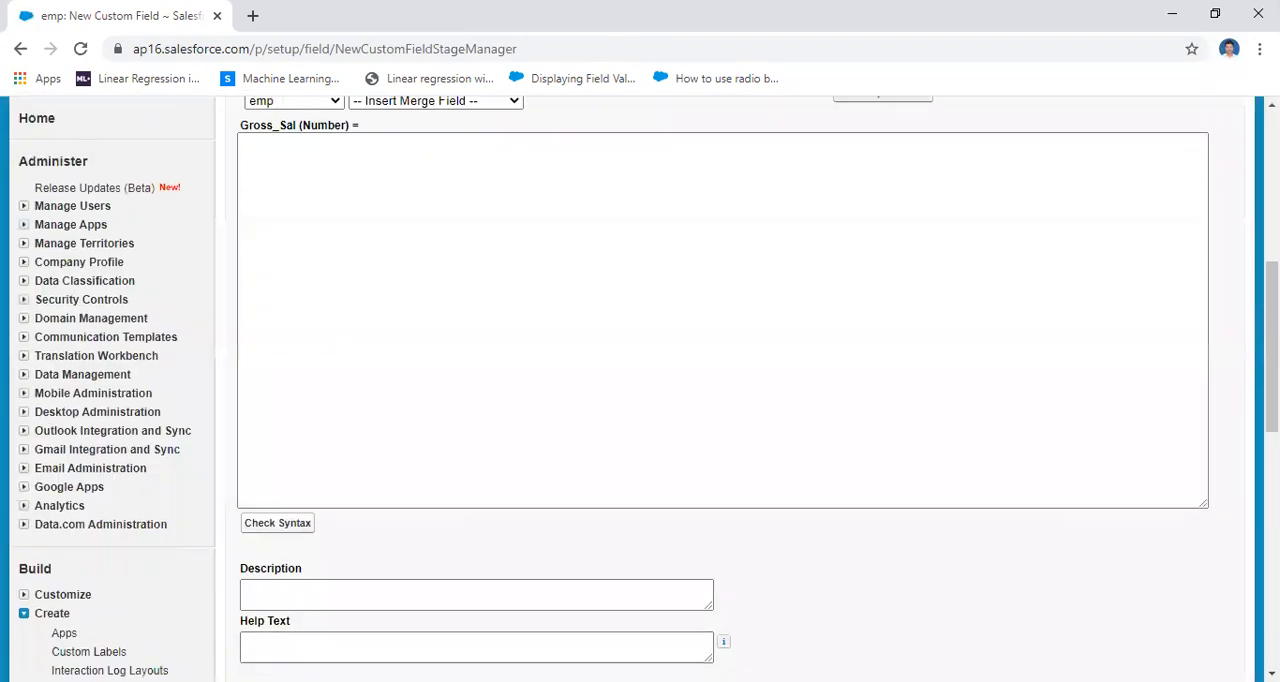
scroll(640, 390, up, 4)
scroll(640, 390, down, 3)
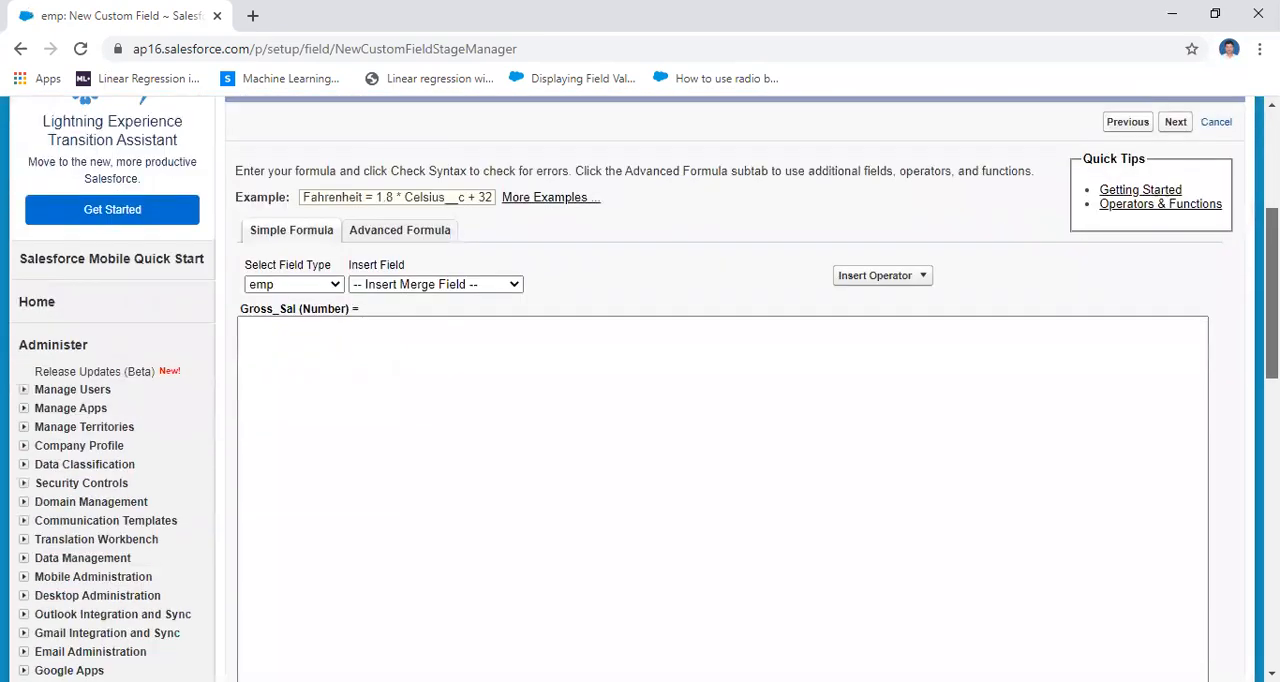
drag(1272, 316, 1272, 311)
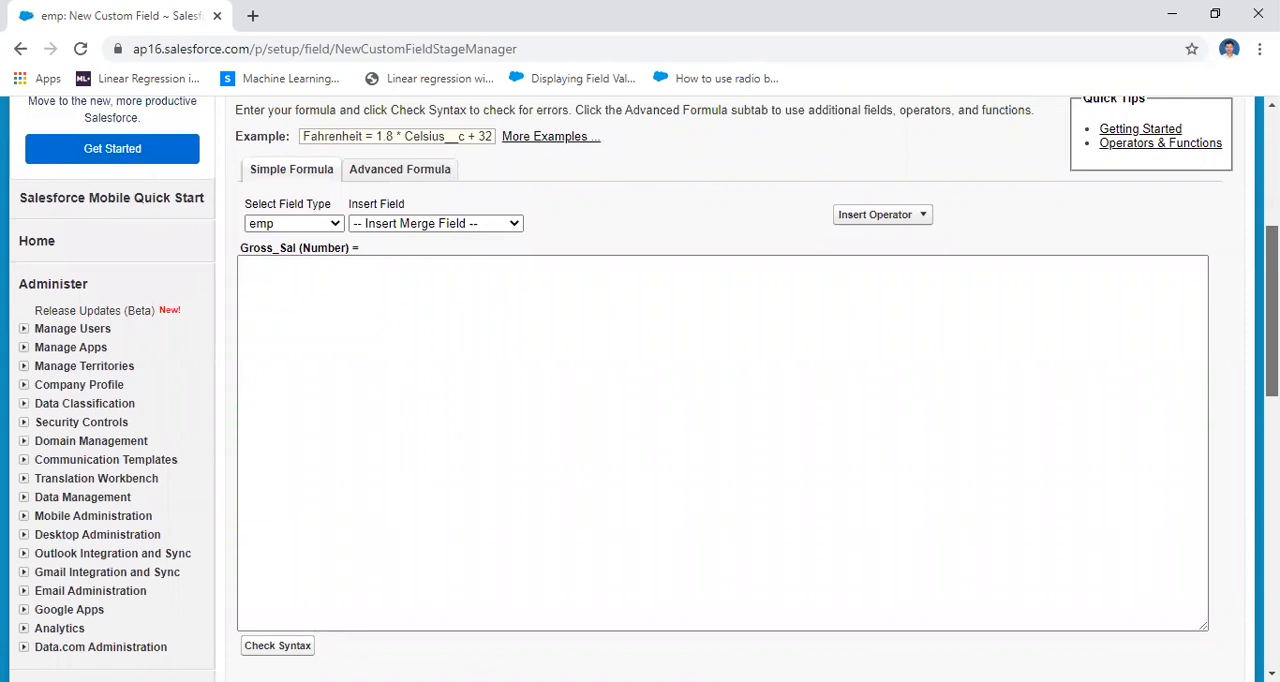
click(338, 229)
click(612, 196)
click(514, 226)
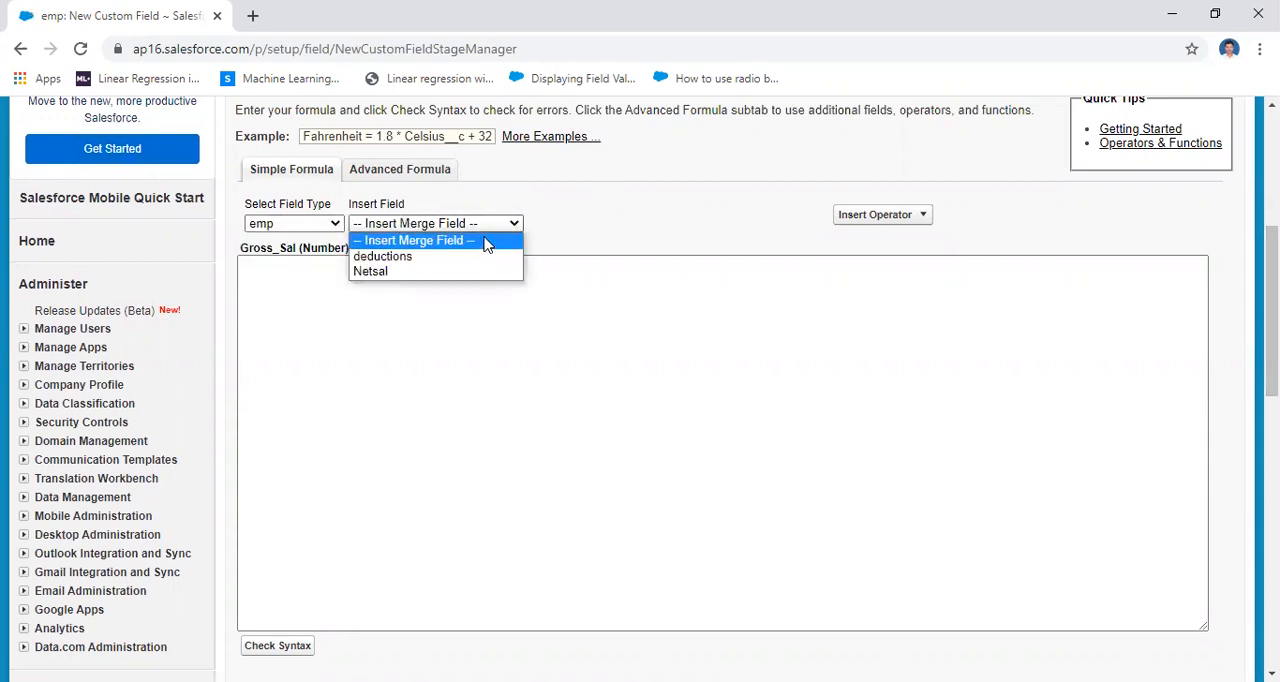
click(430, 272)
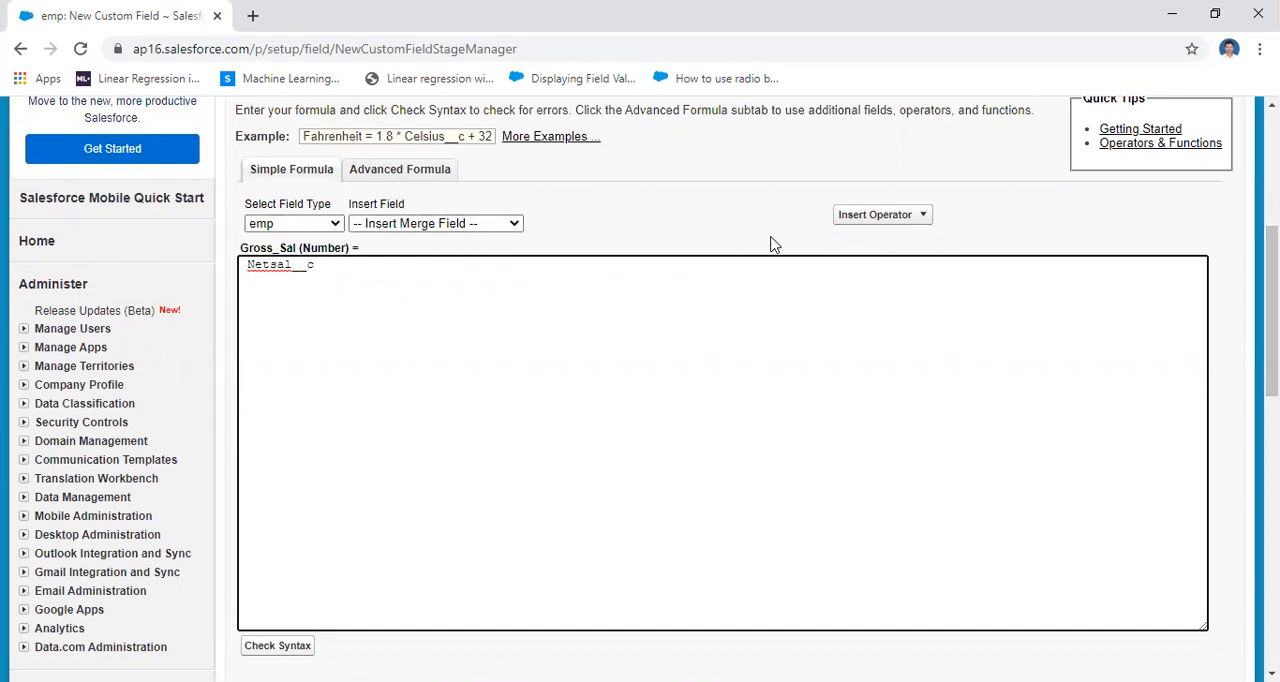
click(917, 219)
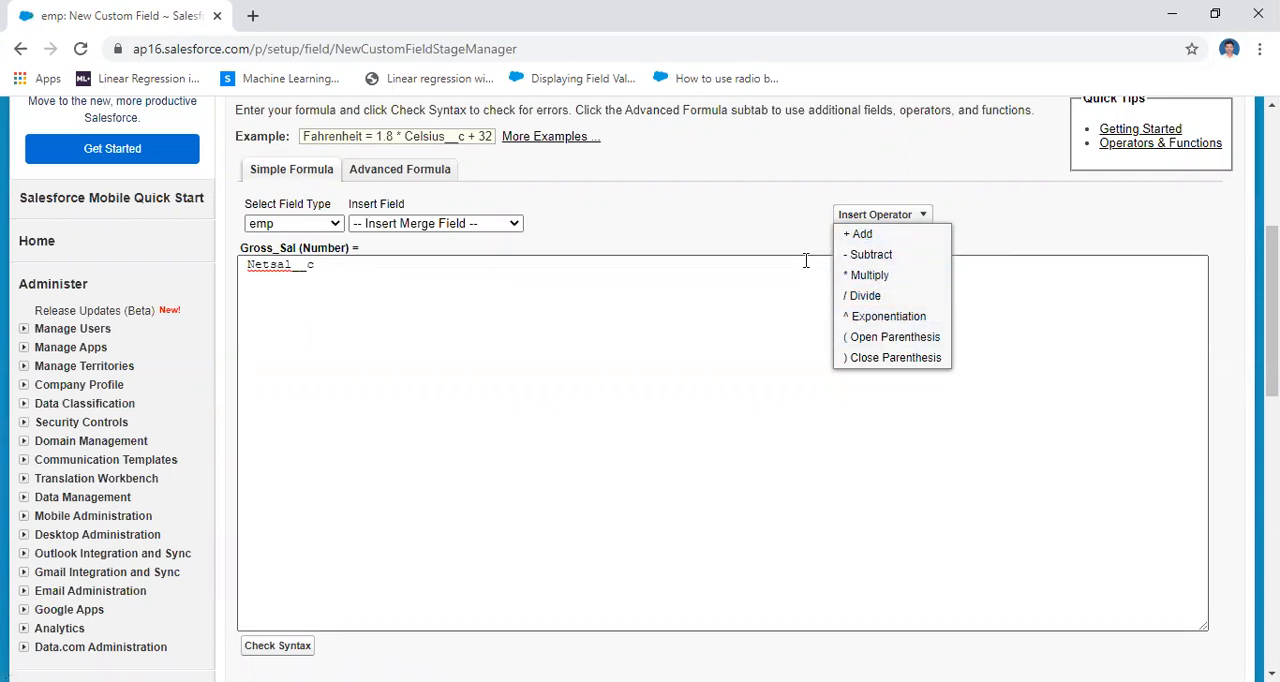
click(860, 236)
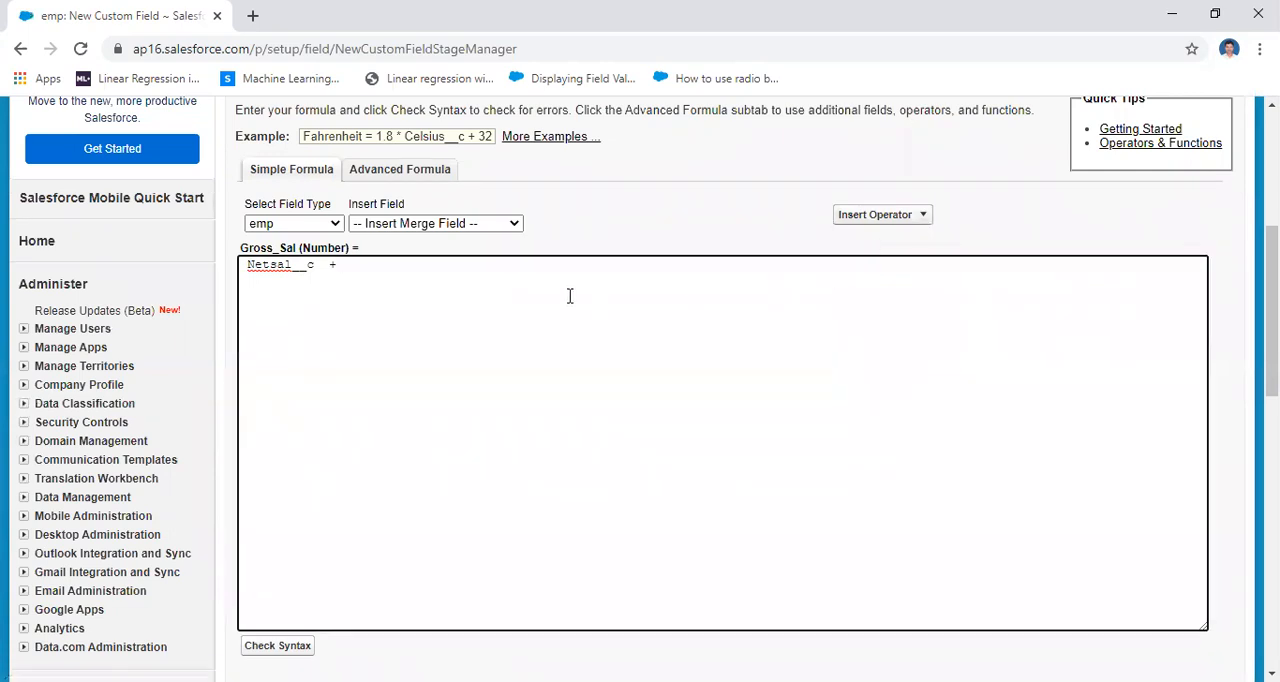
click(515, 224)
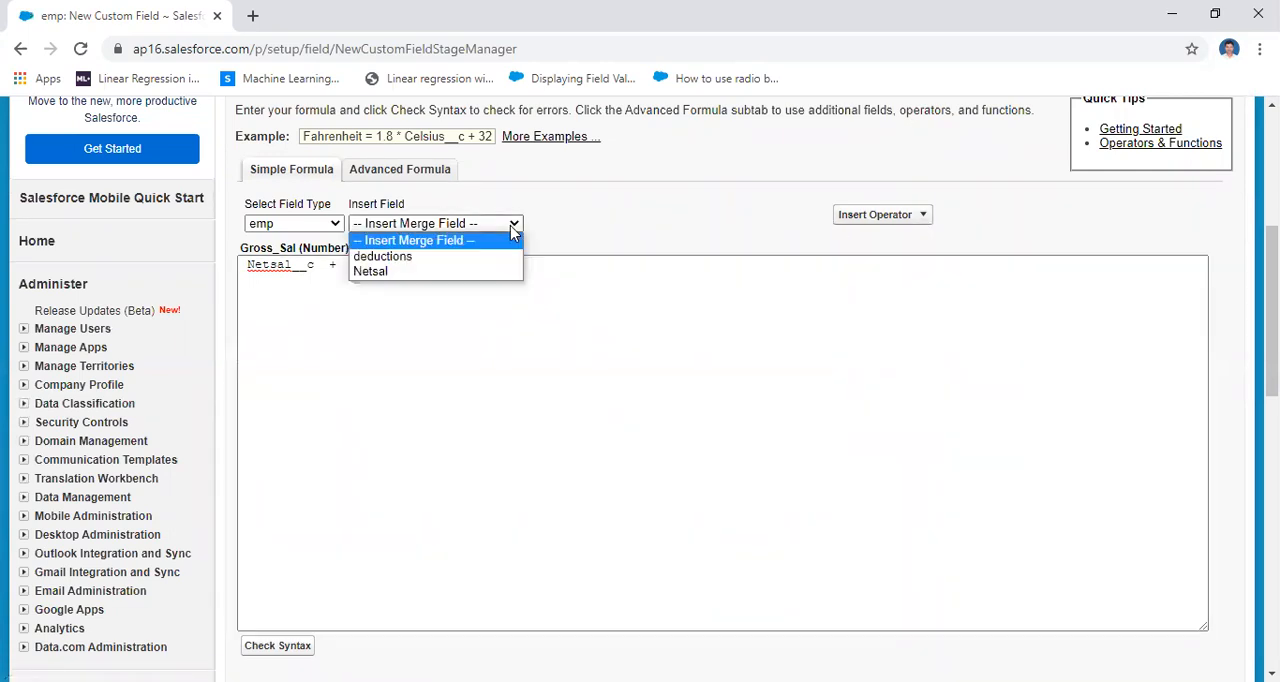
click(462, 258)
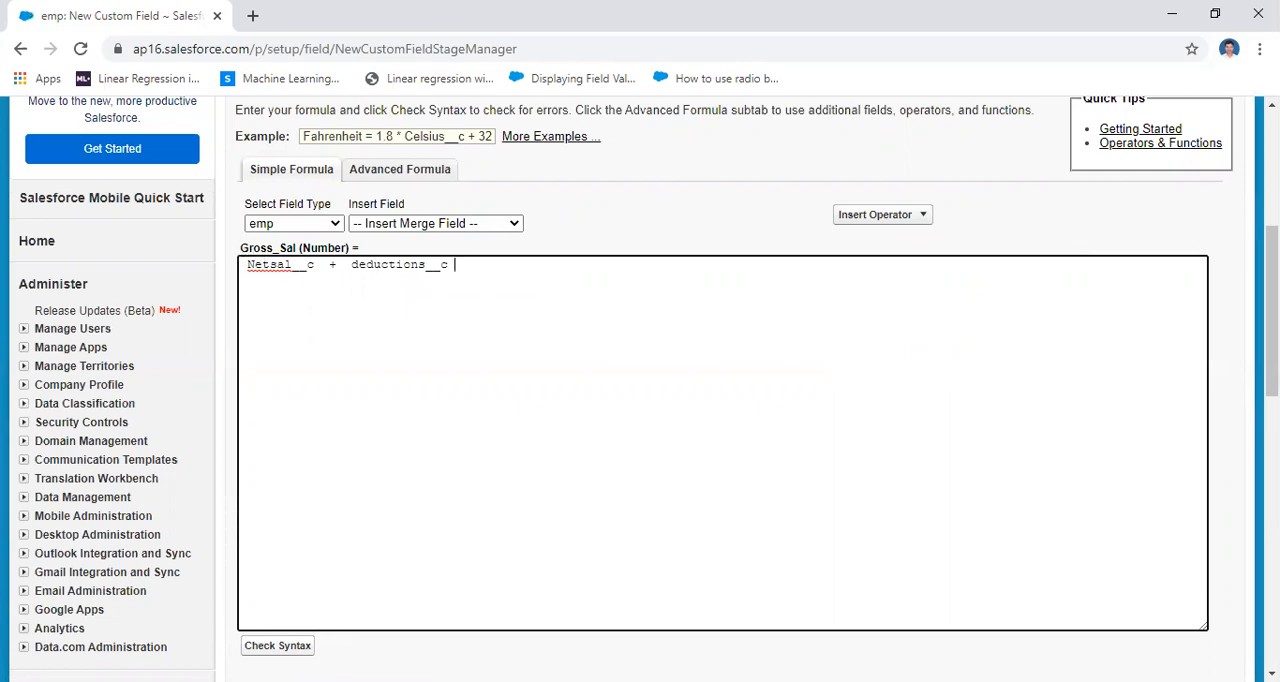
Check the syntax of the Gross_Sal formula and review the result beneath the formula editor
drag(1272, 311, 1272, 338)
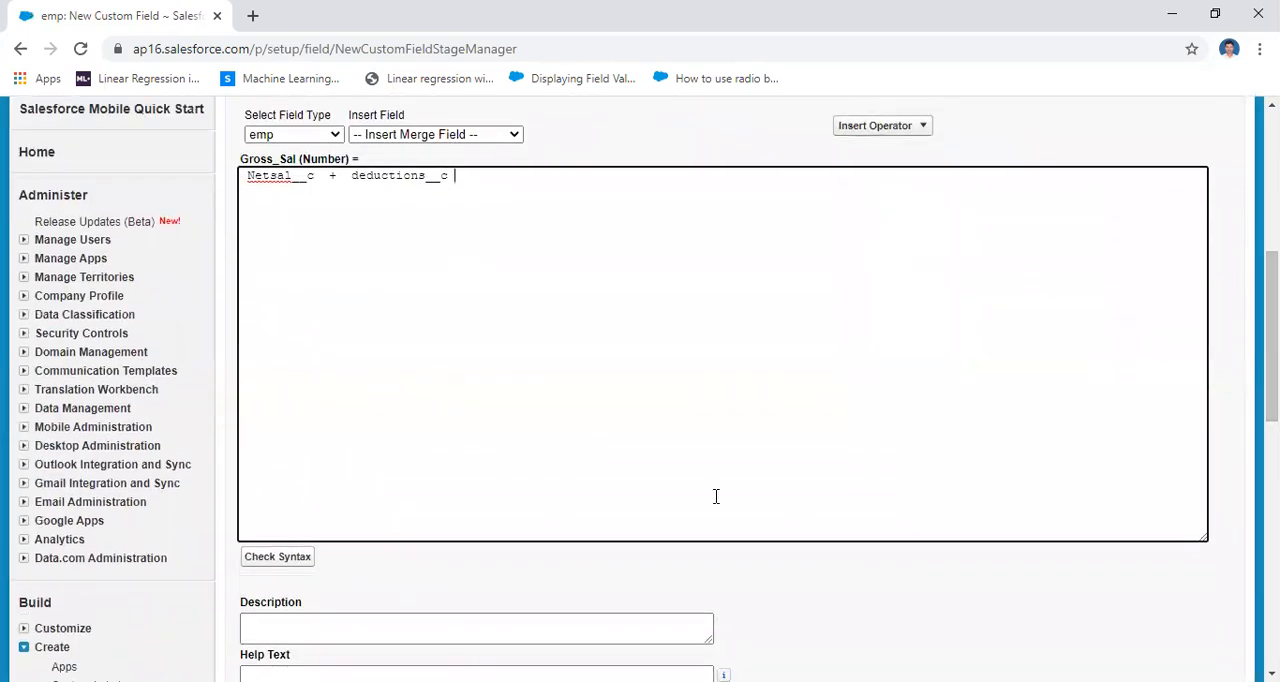
click(270, 560)
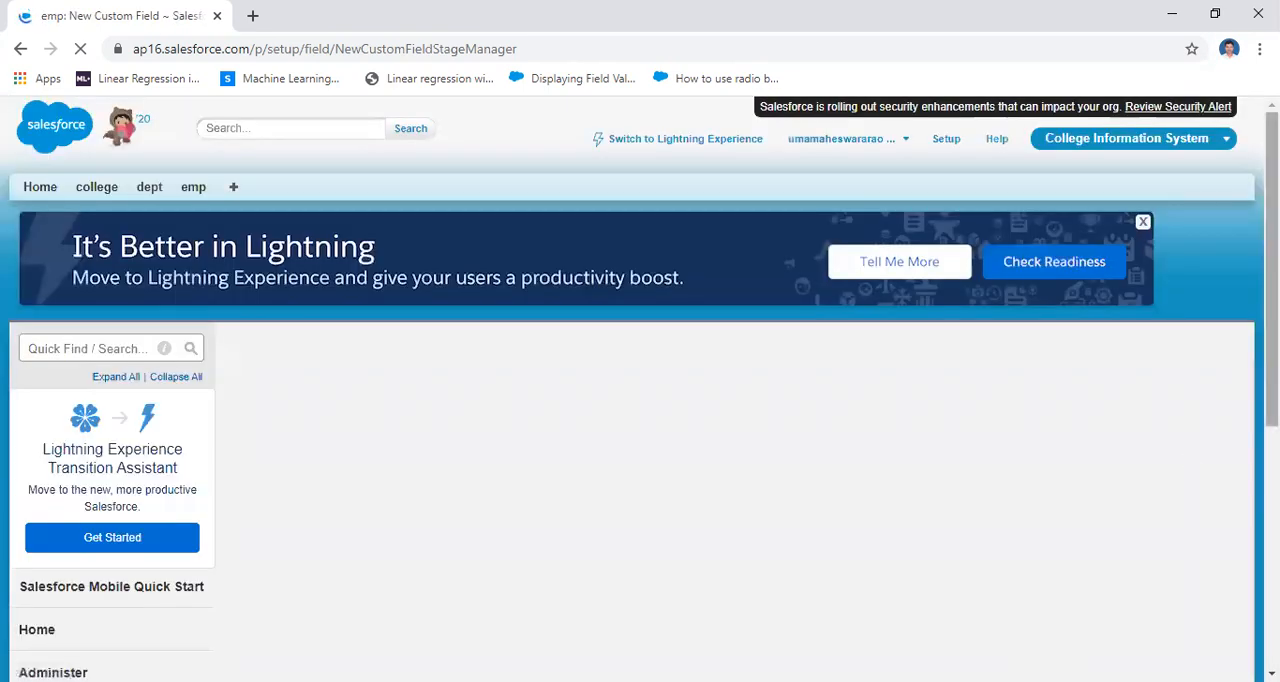
drag(1272, 360, 1272, 425)
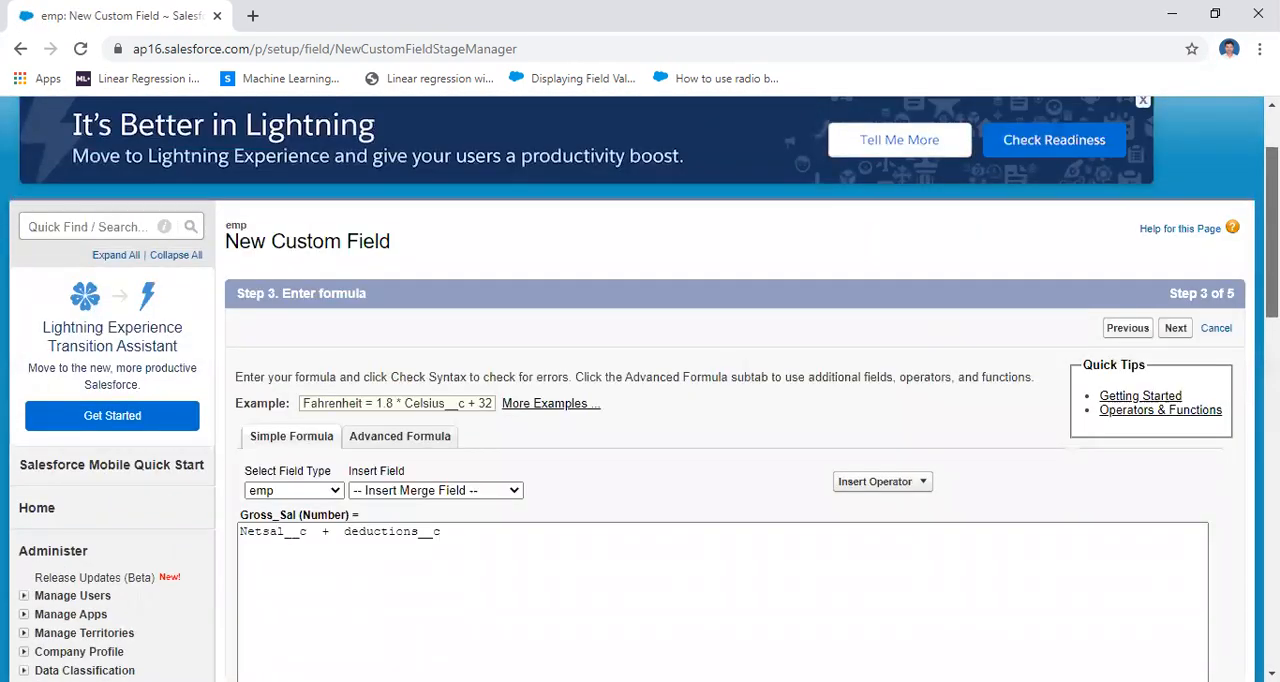
drag(1272, 232, 1272, 367)
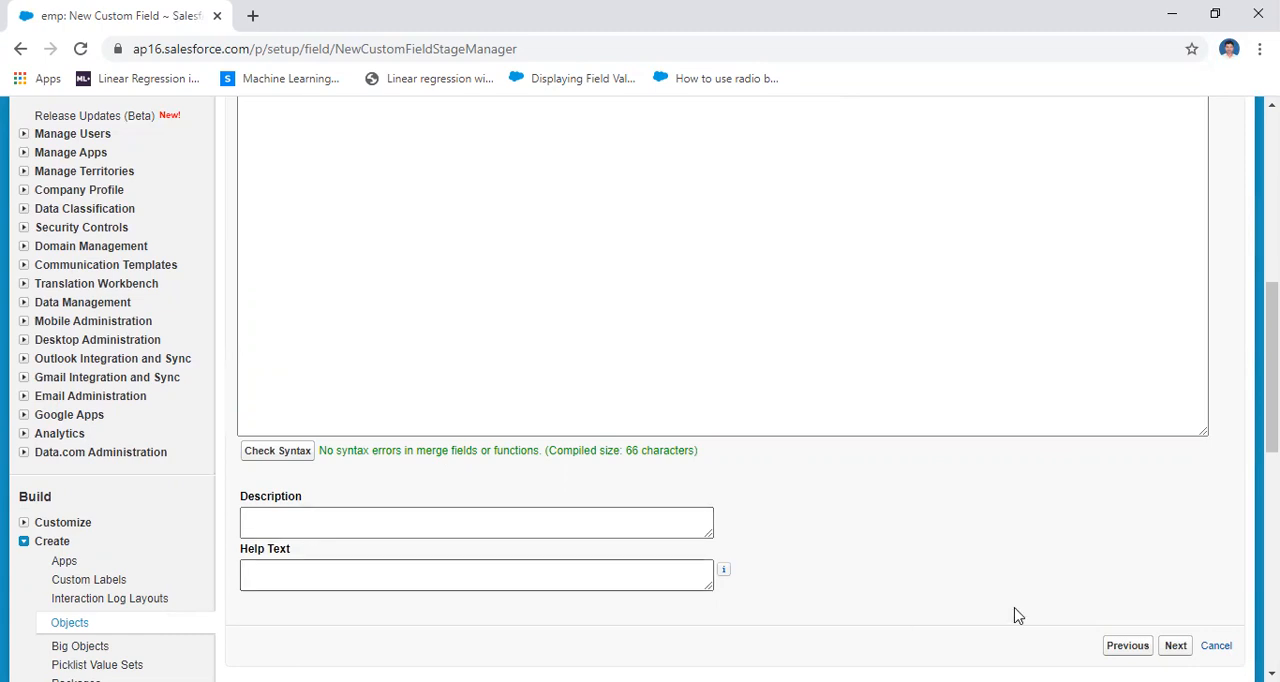
drag(1272, 430, 1272, 380)
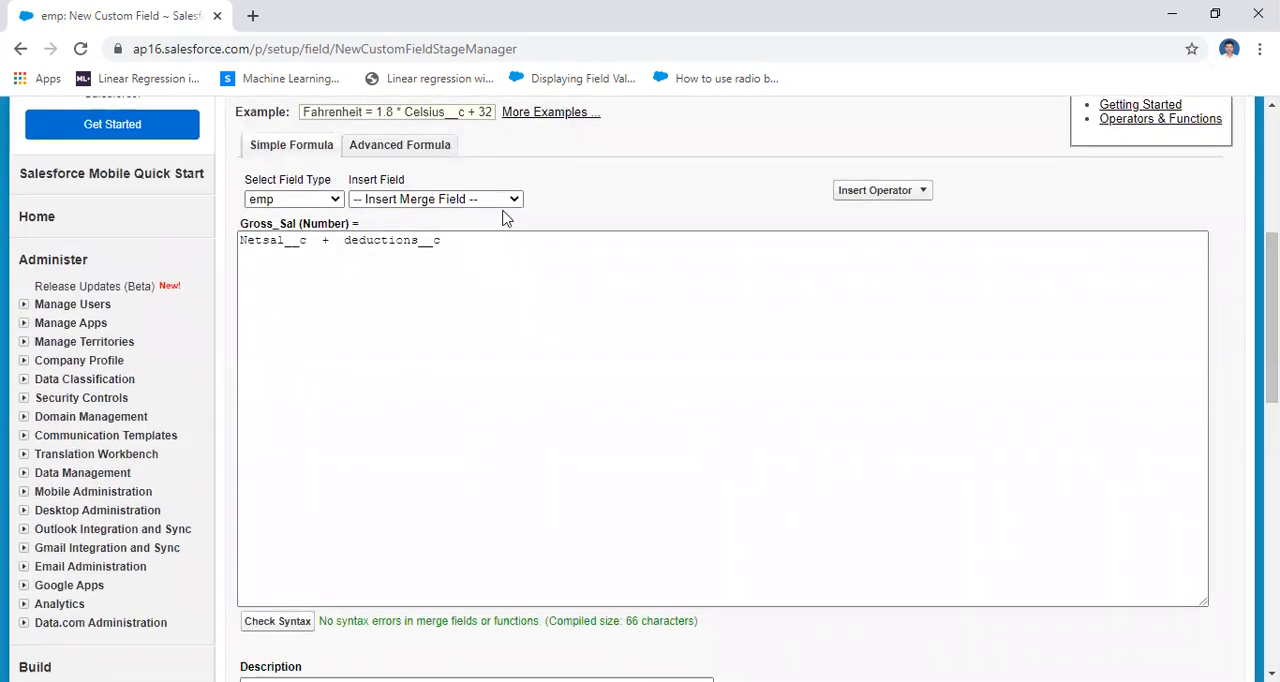
Look over the insertable fields and the Advanced Formula editor with its functions, and return to the Simple Formula editor
click(457, 199)
click(594, 197)
click(393, 155)
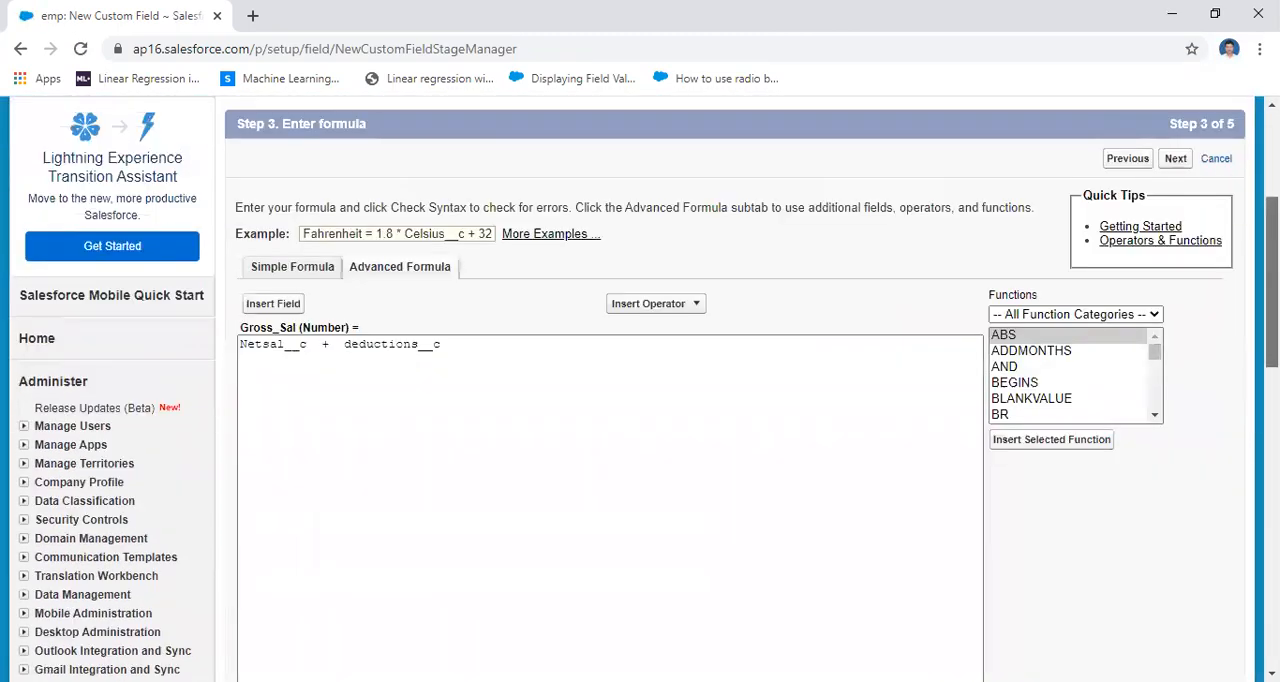
drag(1155, 187, 1173, 134)
drag(1272, 300, 1272, 269)
click(289, 211)
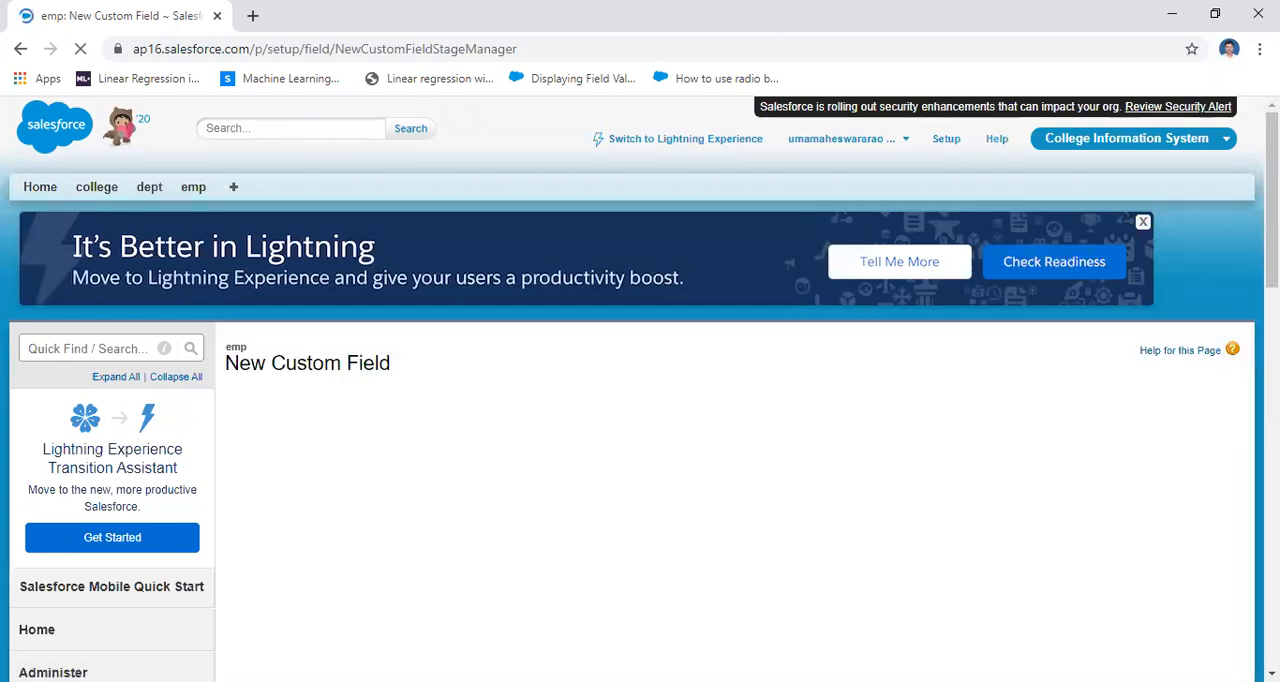
Accept the default field-level security and the emp Layout placement, and save the Gross_Sal formula field
drag(1272, 200, 1272, 410)
click(1174, 502)
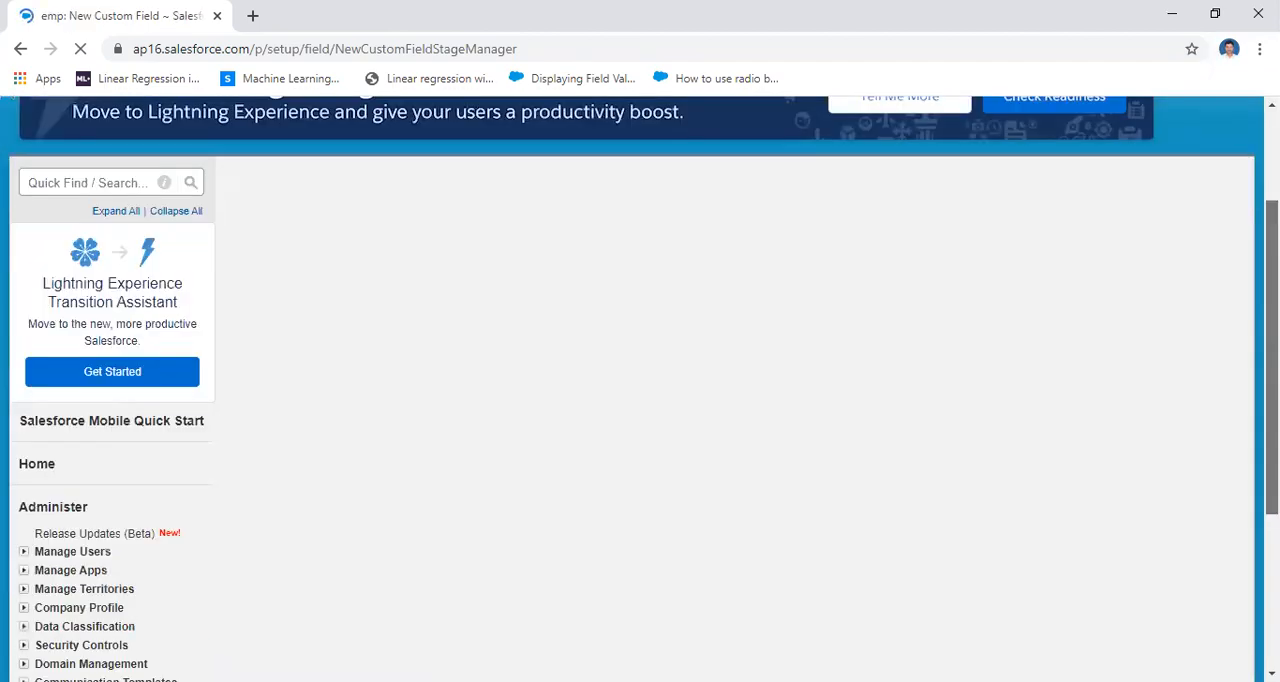
scroll(735, 390, down, 1)
scroll(735, 390, down, 2)
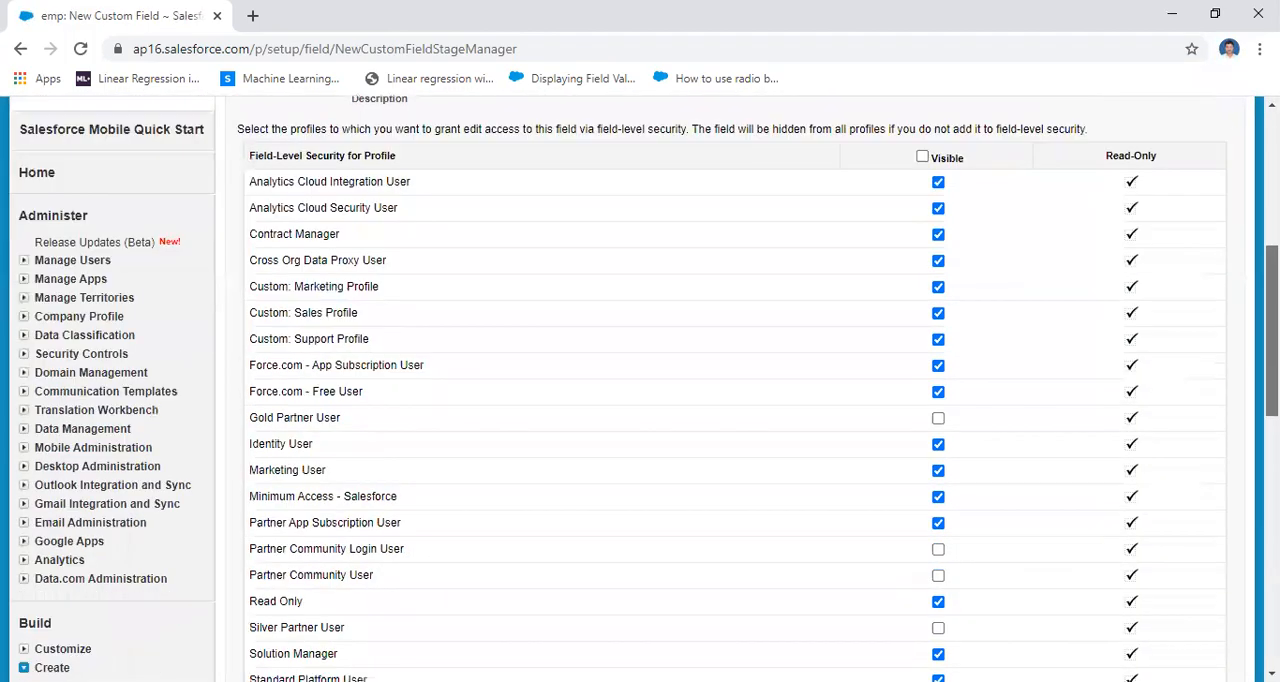
scroll(735, 390, down, 5)
click(1175, 363)
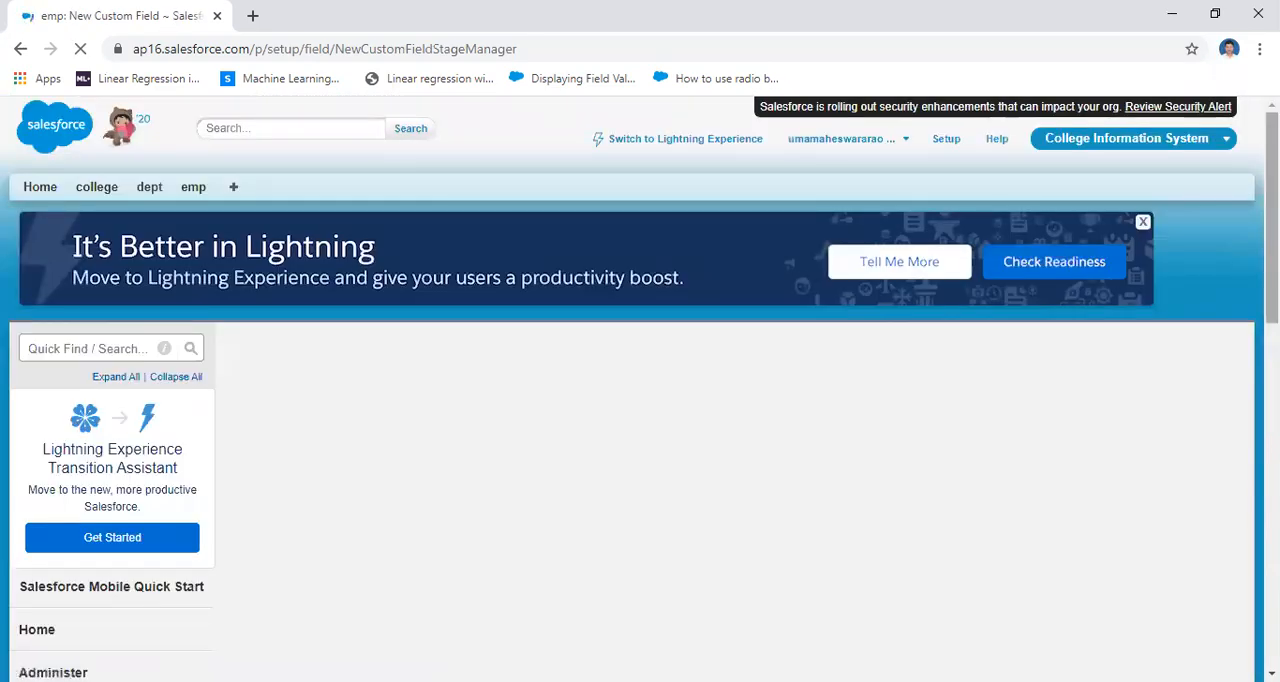
scroll(1157, 449, down, 3)
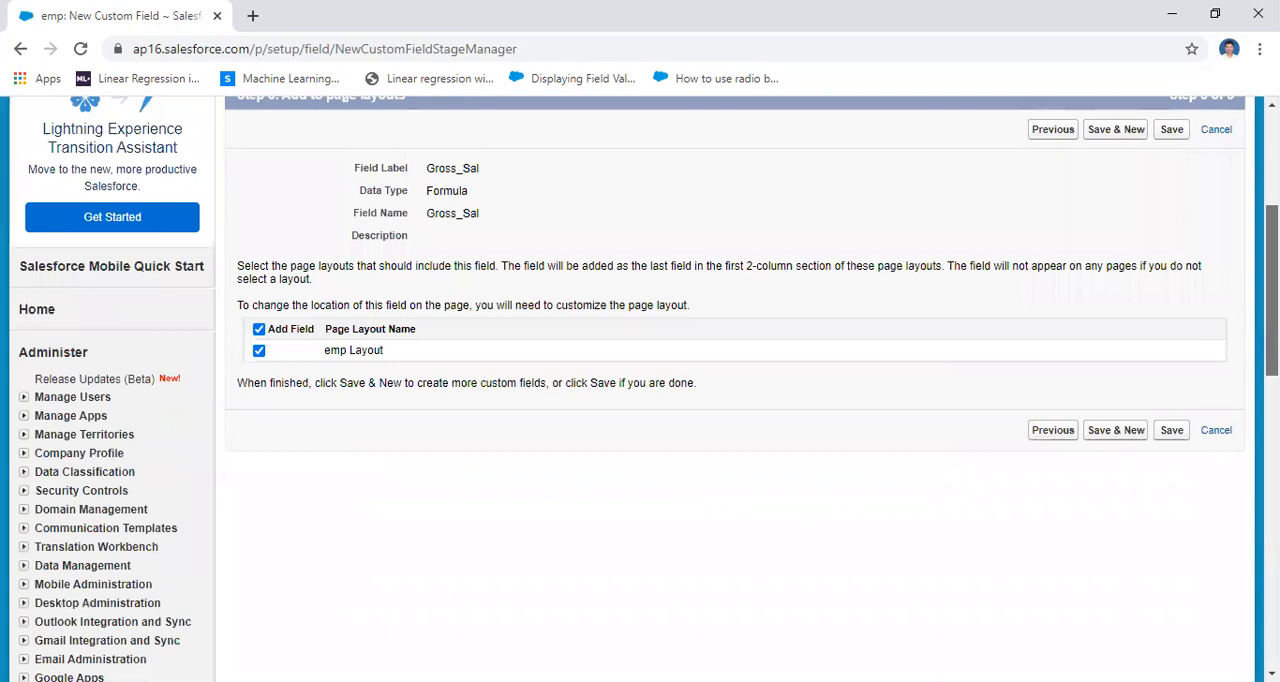
click(1172, 432)
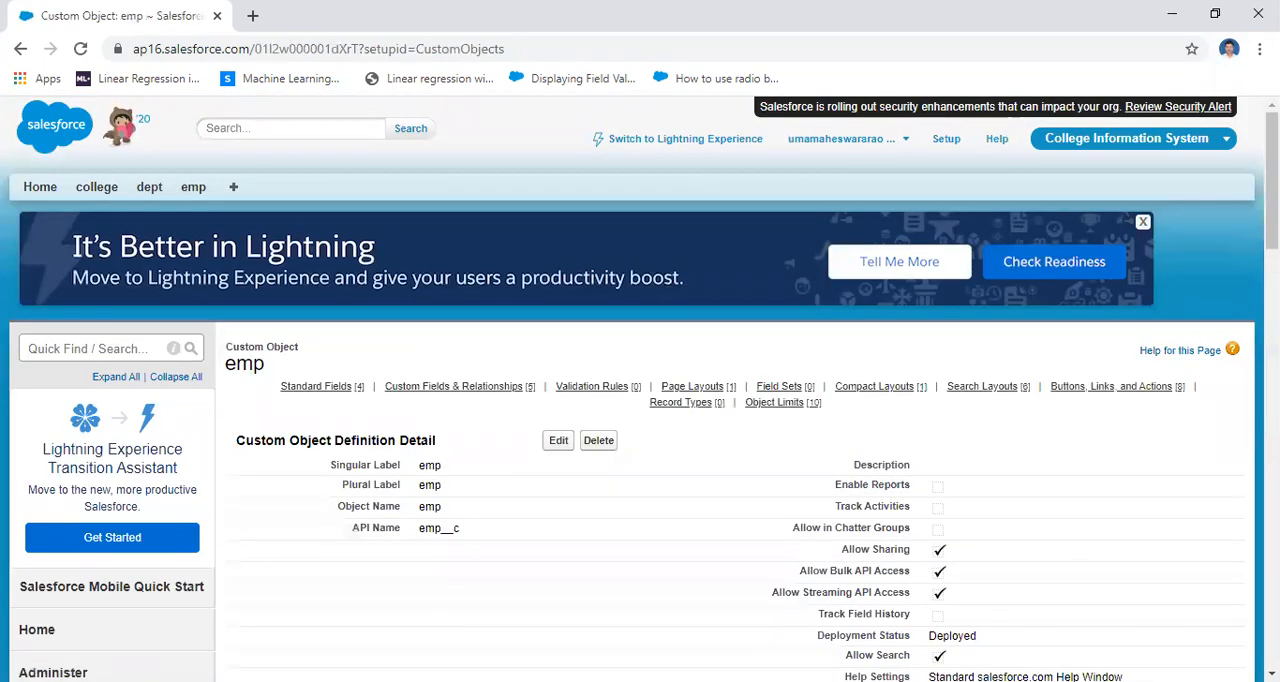
Review the custom fields and relationships listed on the emp object definition
scroll(640, 390, down, 5)
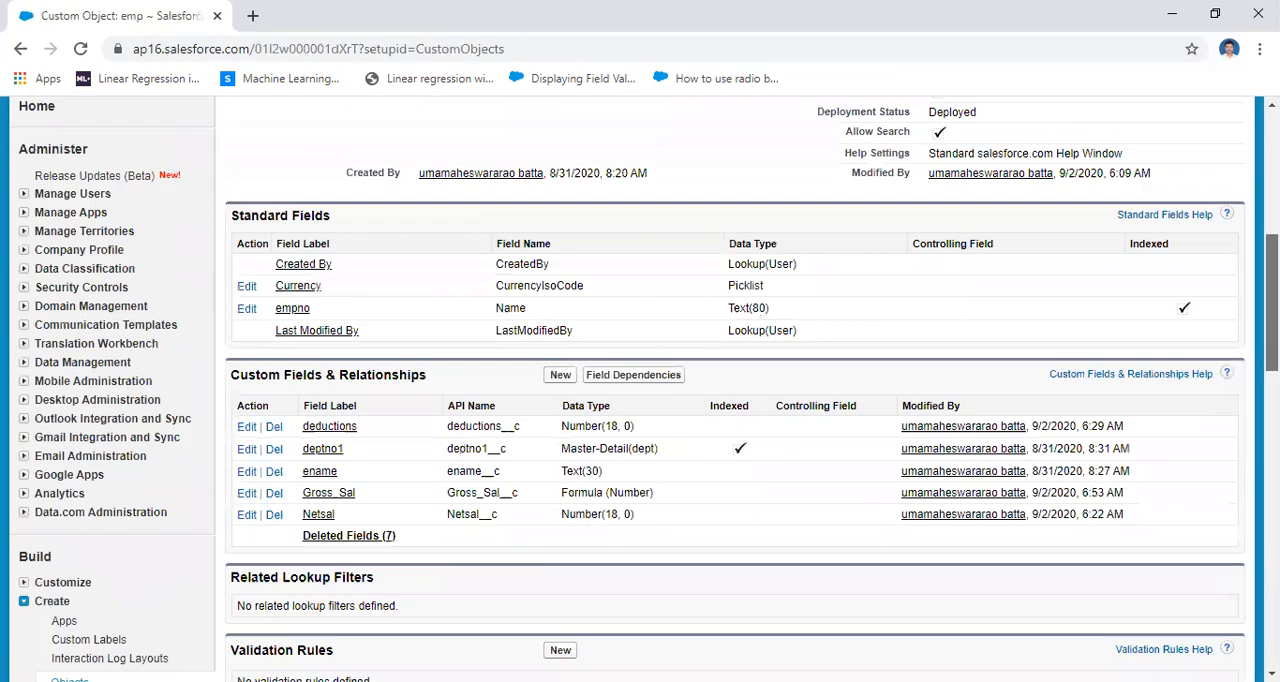
scroll(640, 390, down, 1)
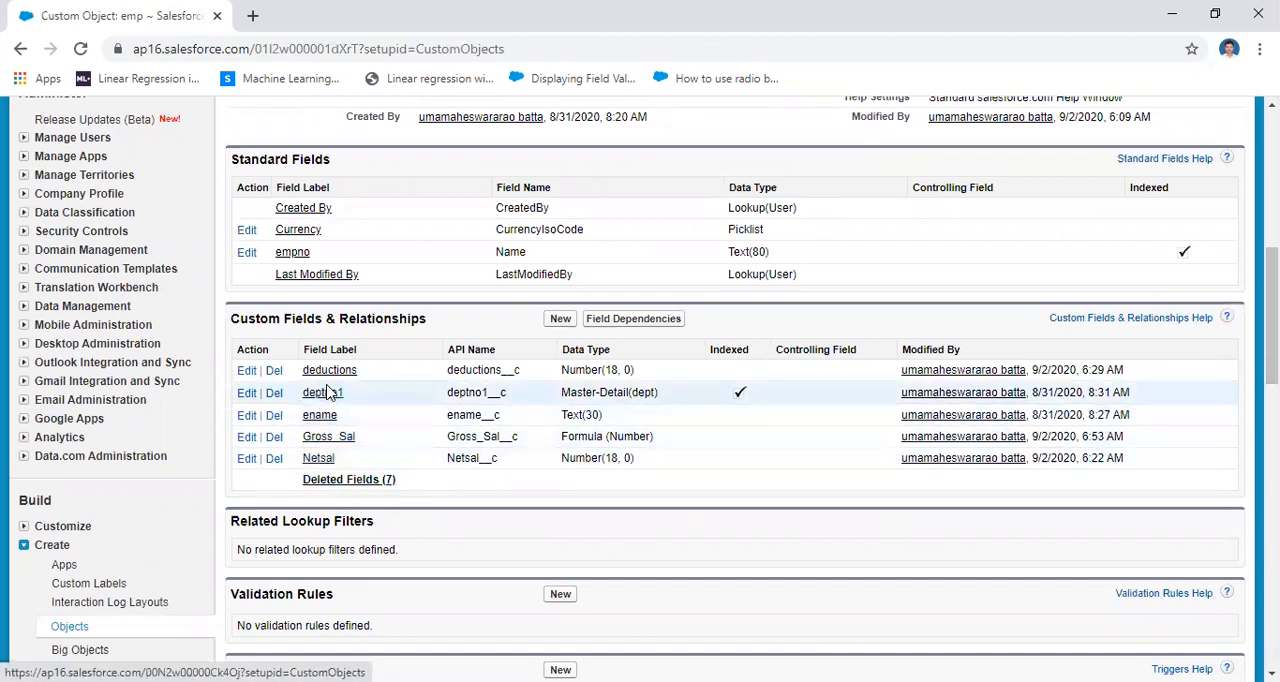
drag(1272, 315, 1272, 180)
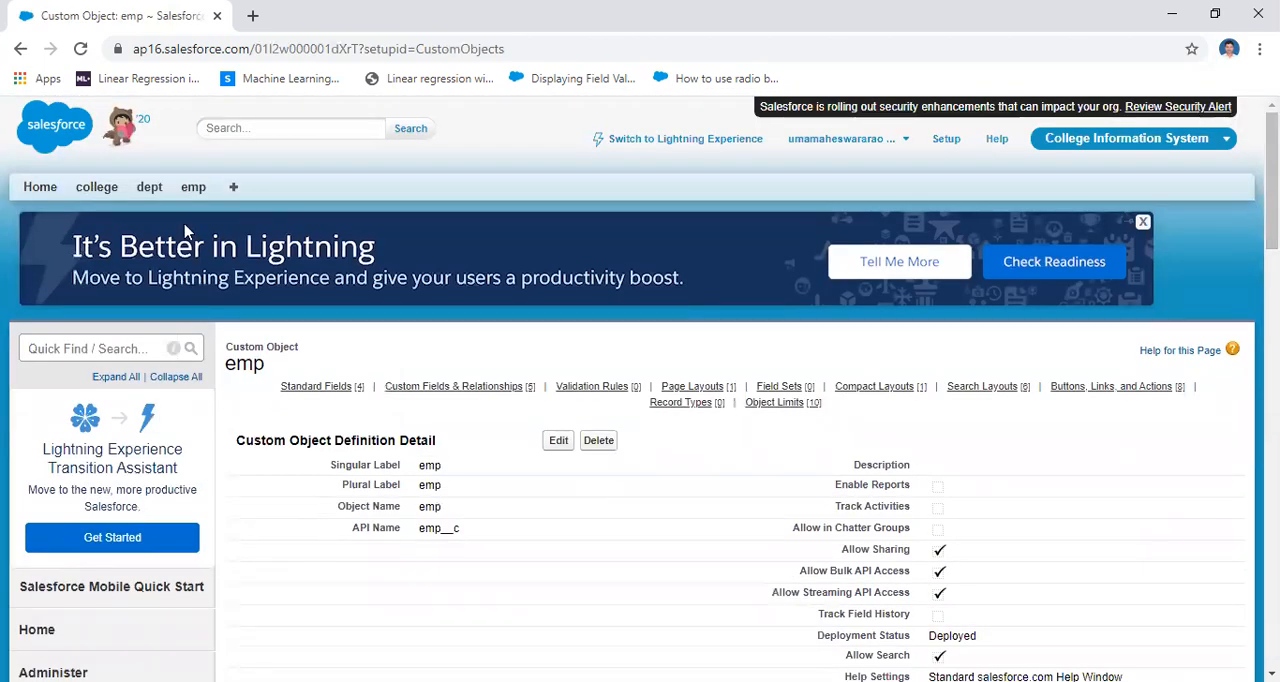
Display the emp records in the All list view and open that view for editing
click(192, 188)
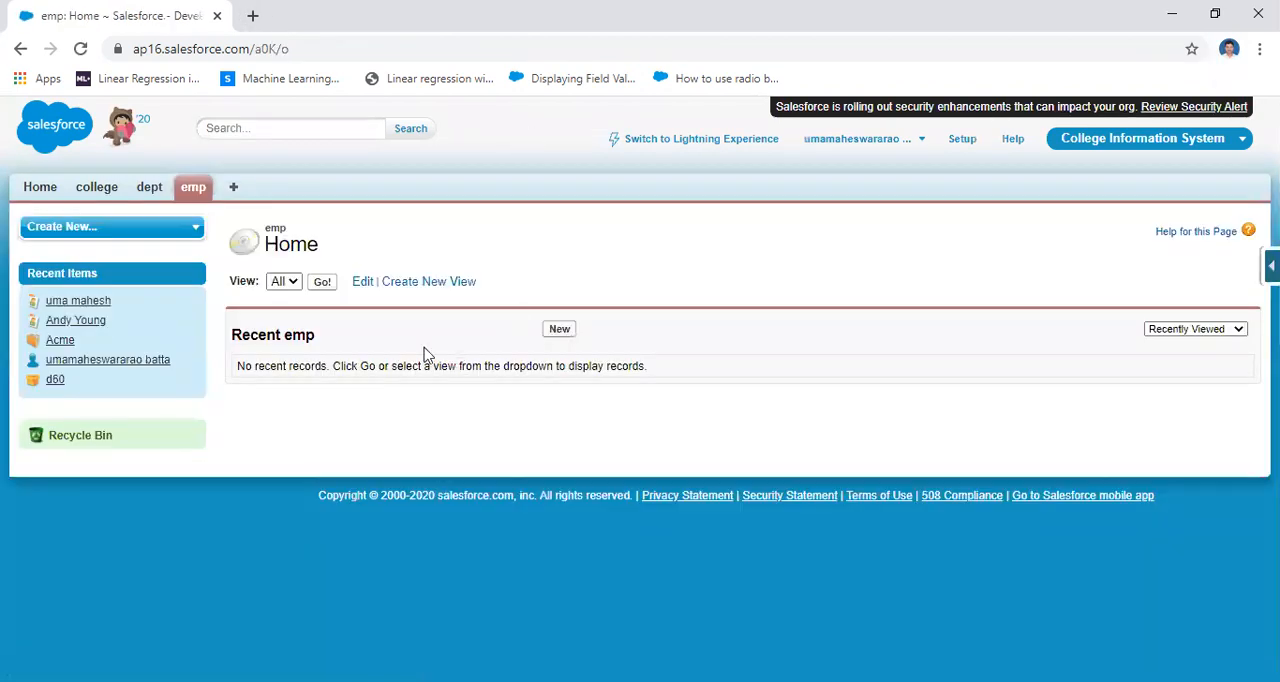
click(322, 282)
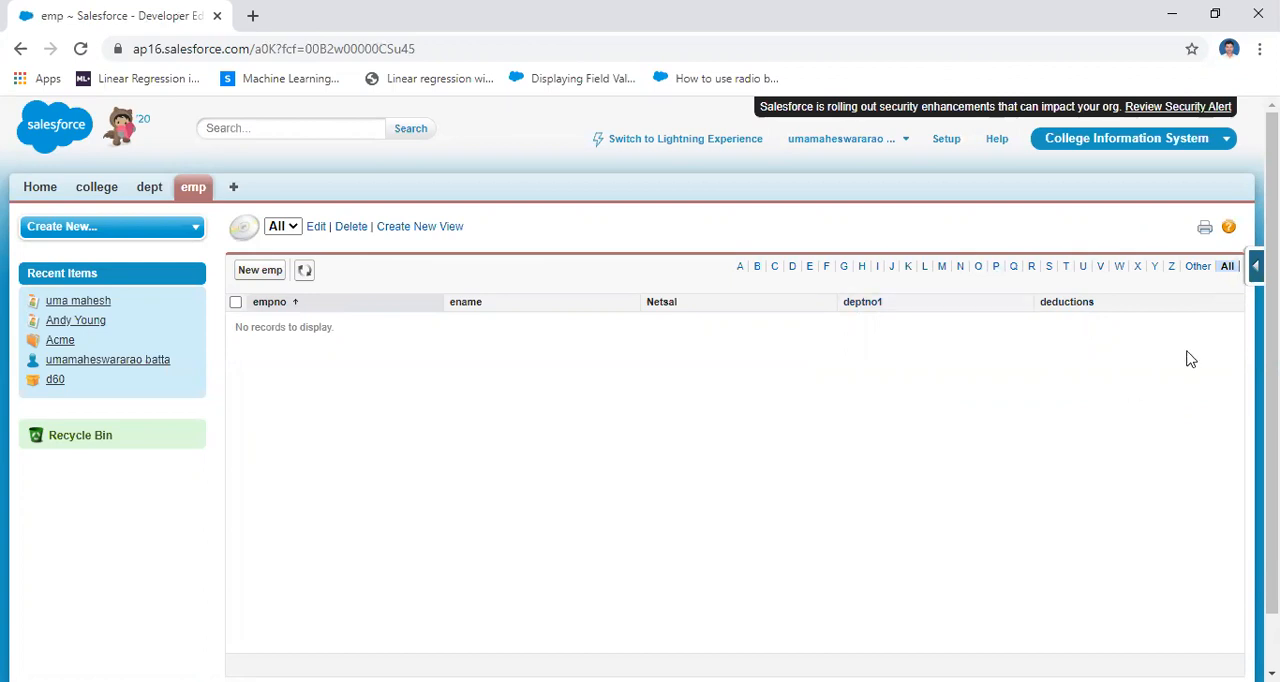
click(315, 230)
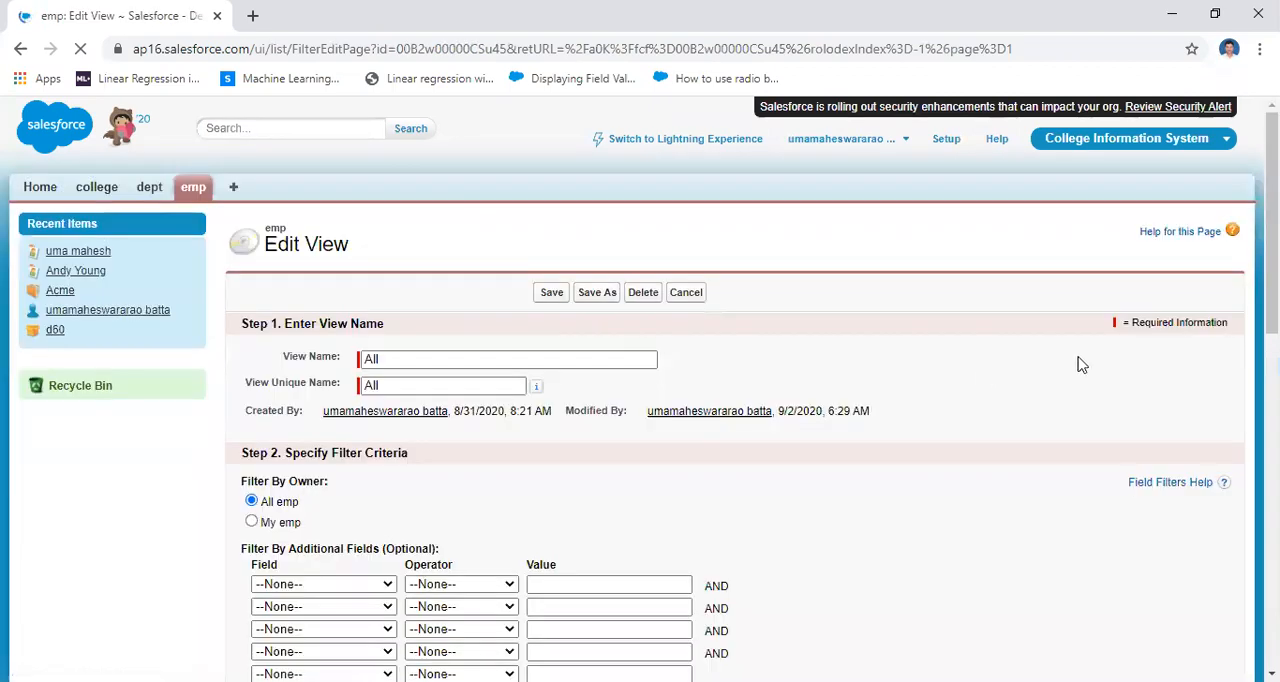
Add Gross_Sal to the fields displayed in the All list view and save the view
scroll(1078, 364, down, 6)
scroll(1078, 364, up, 3)
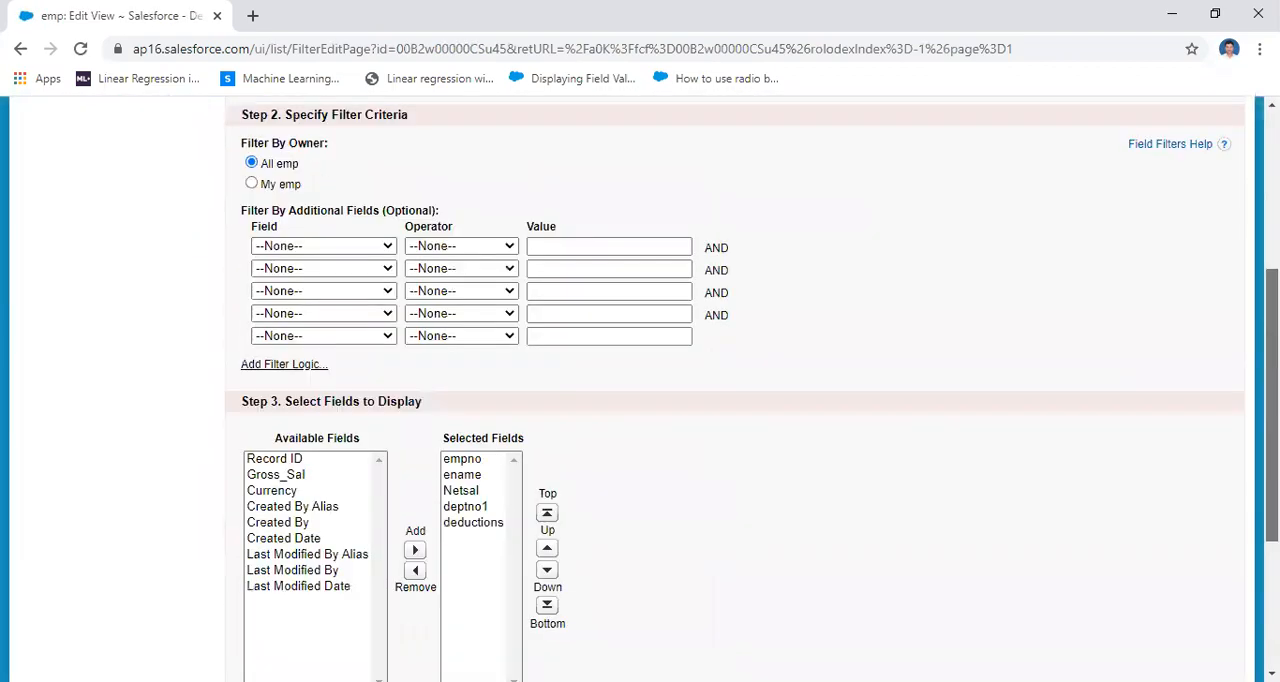
scroll(1100, 430, down, 3)
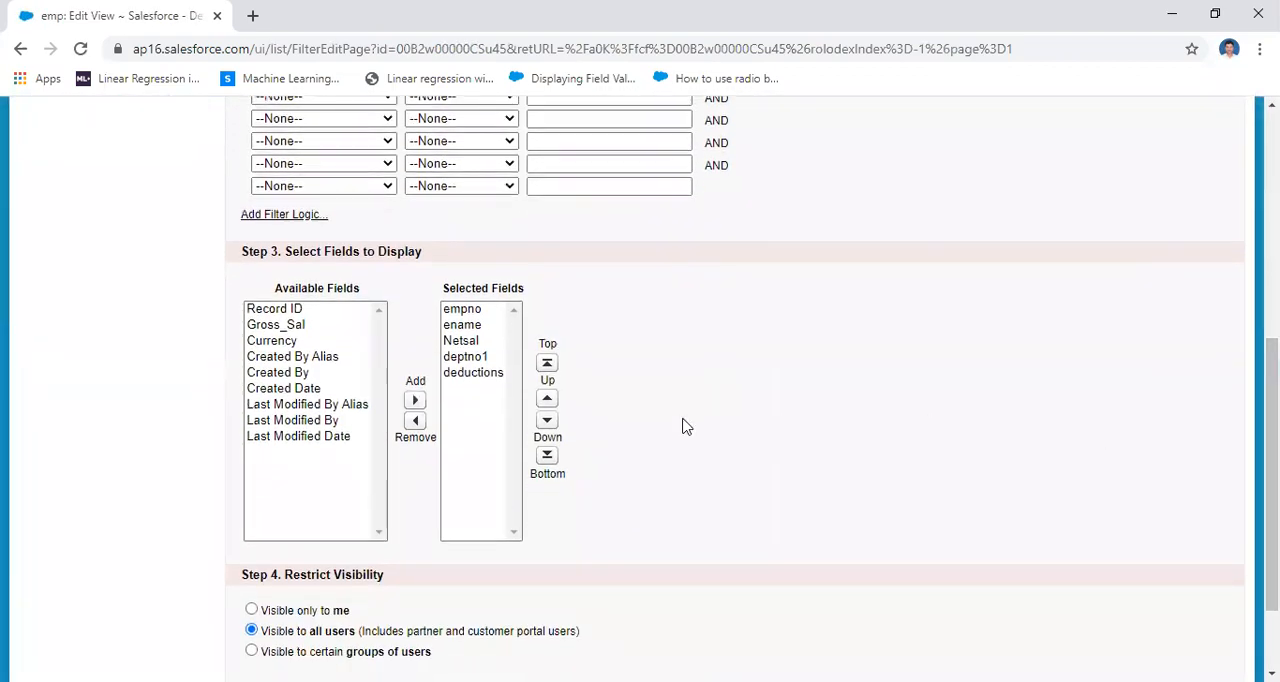
click(285, 325)
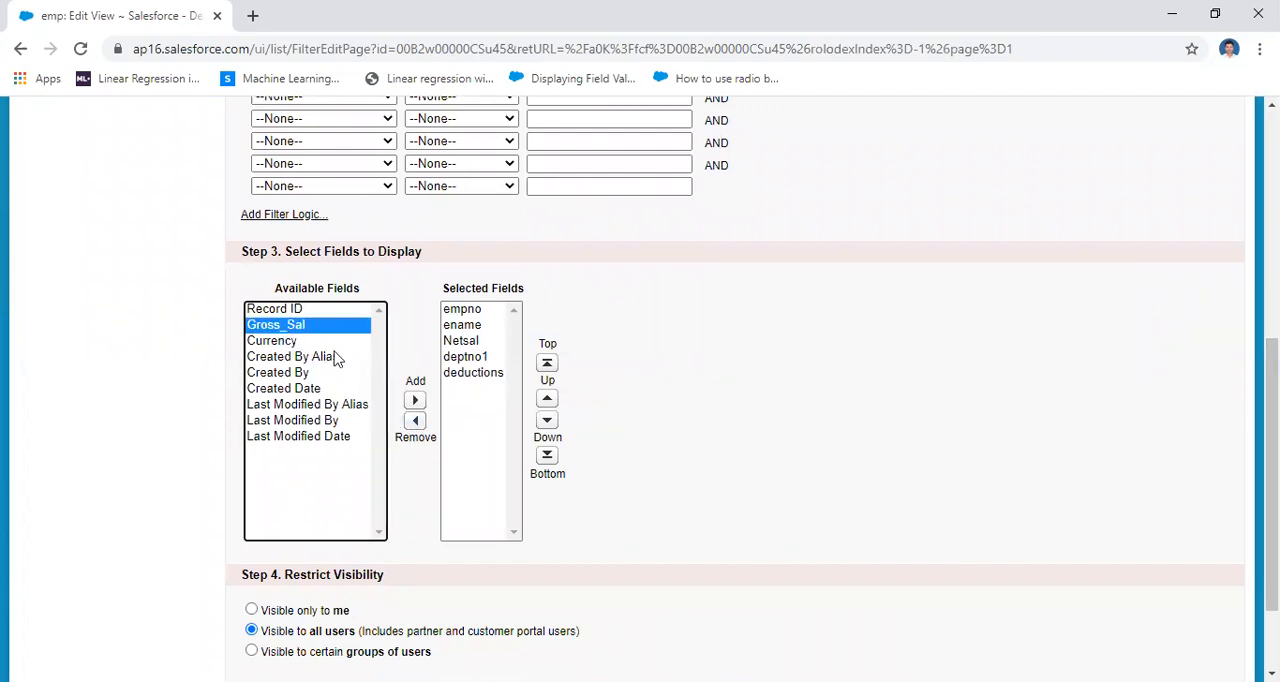
click(415, 400)
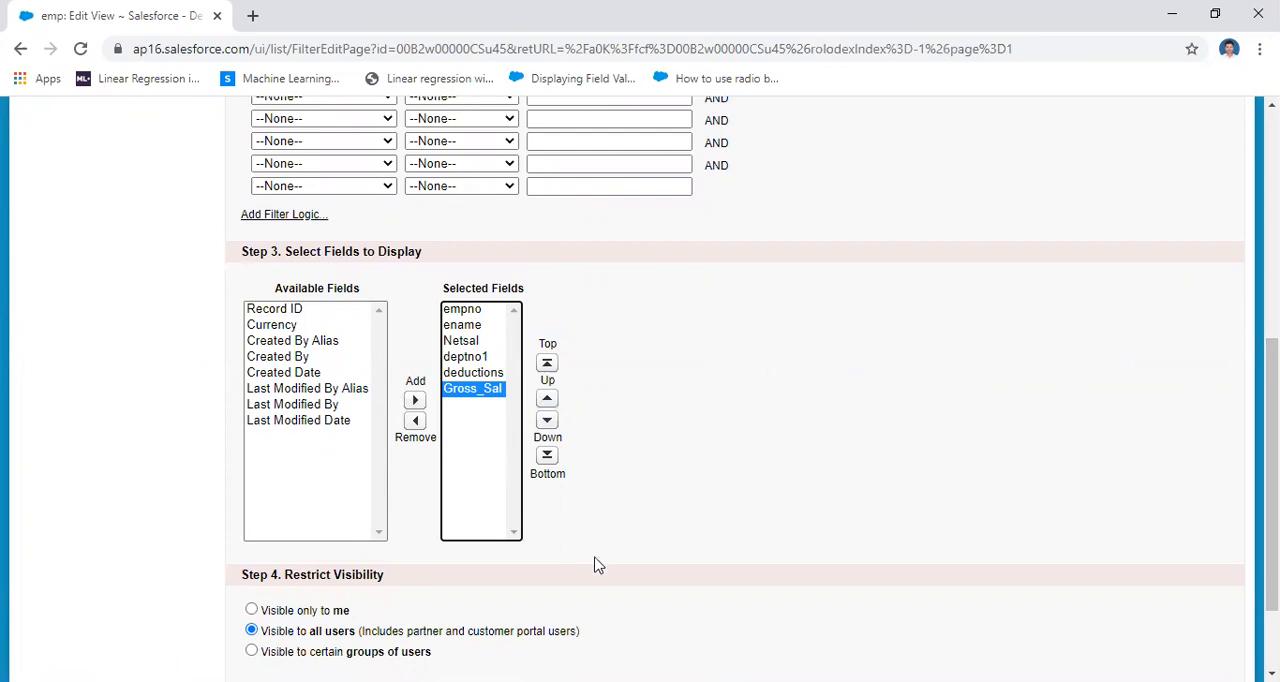
scroll(594, 566, down, 2)
click(560, 591)
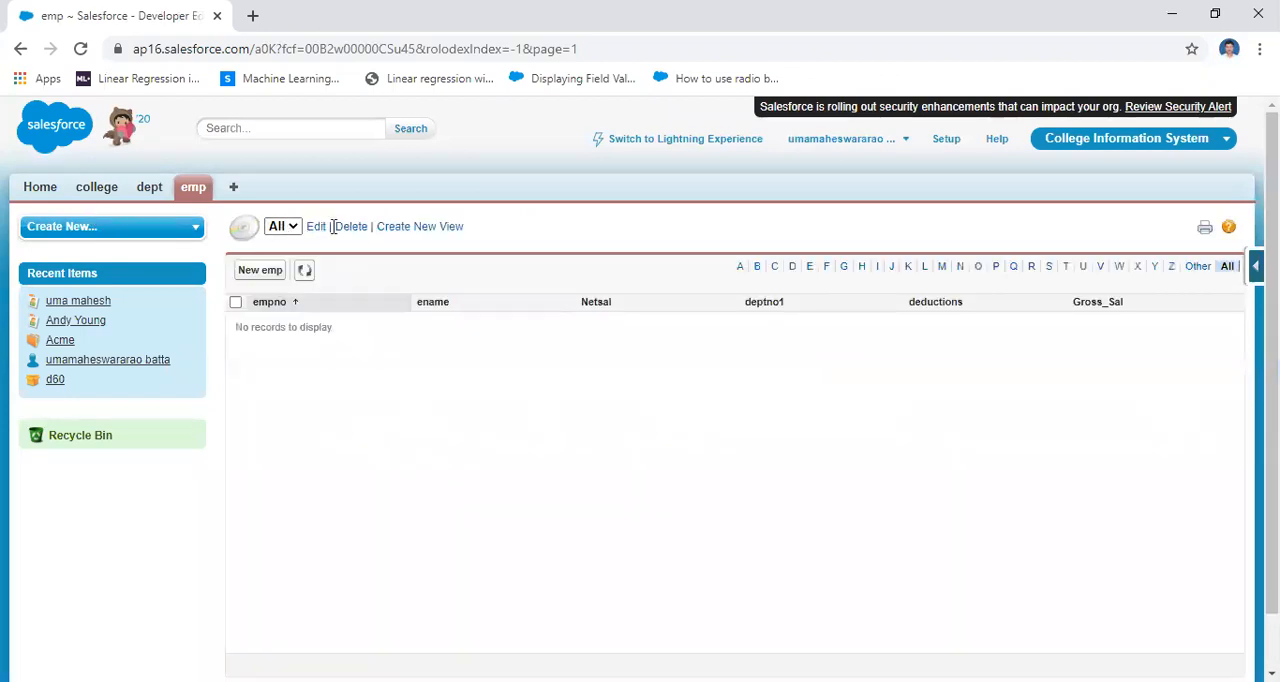
Return to the emp home page and reopen the All list view to check its columns
click(190, 187)
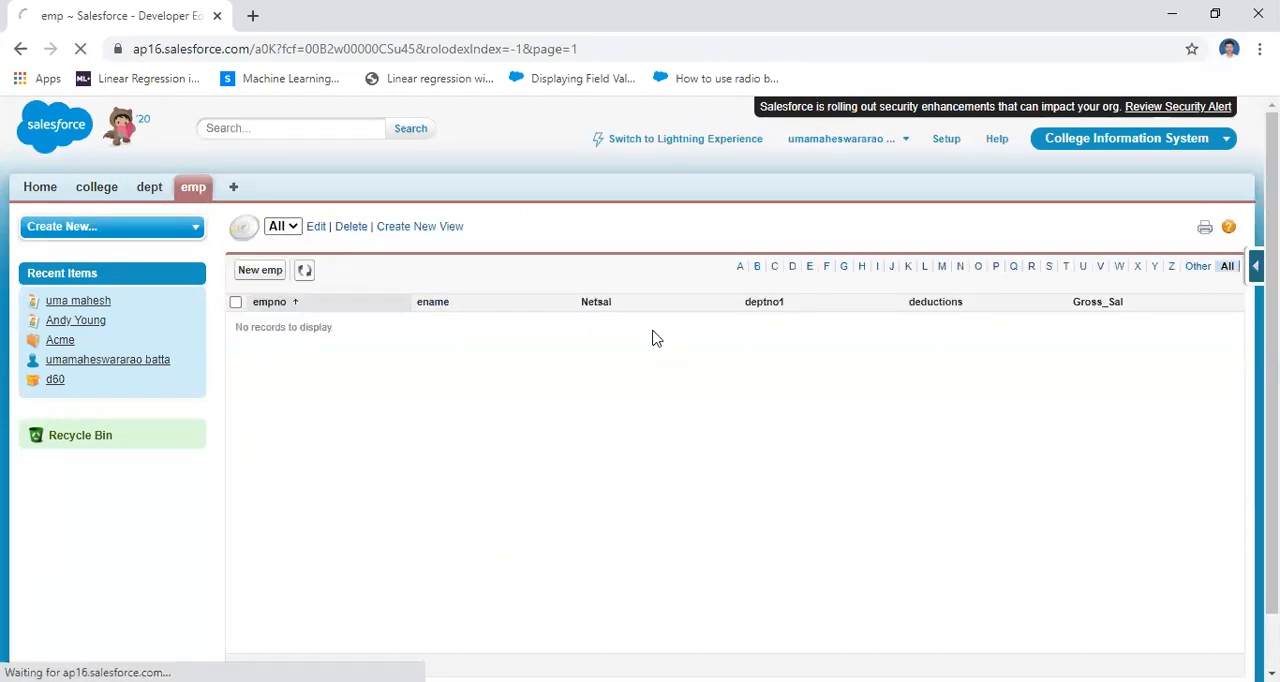
click(328, 283)
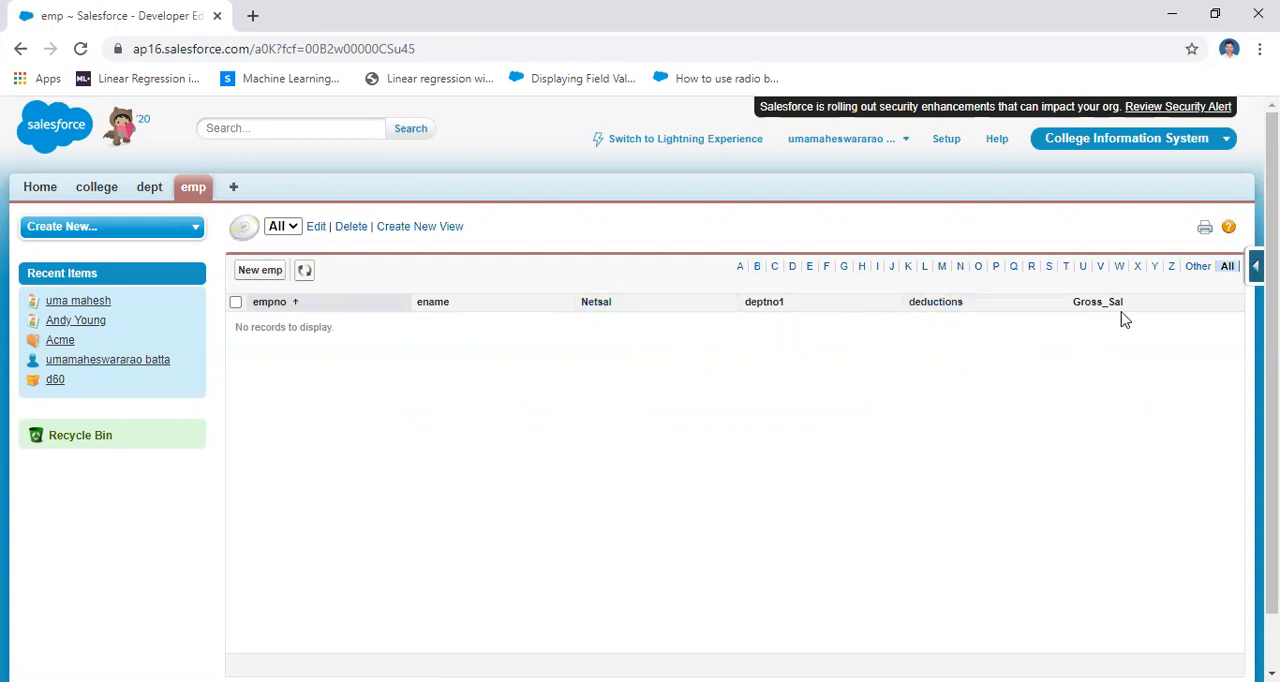
Start a new emp record with empno 1 and enter the employee's name as ename
click(193, 192)
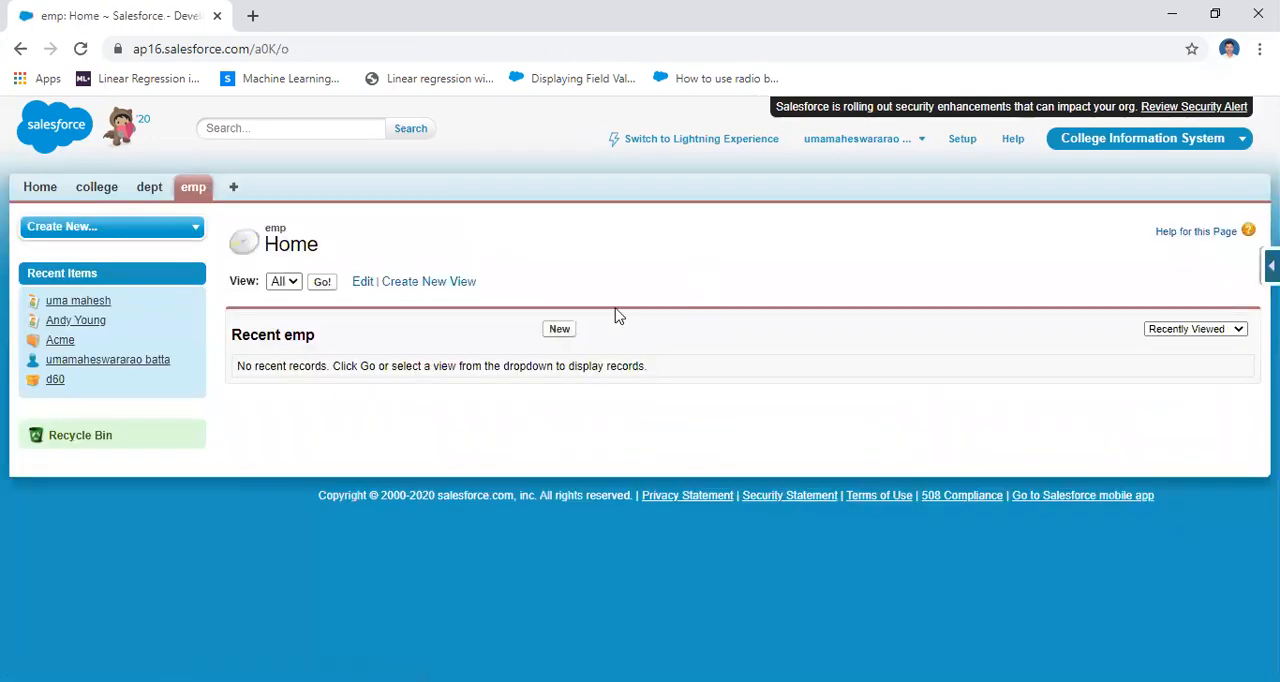
click(558, 331)
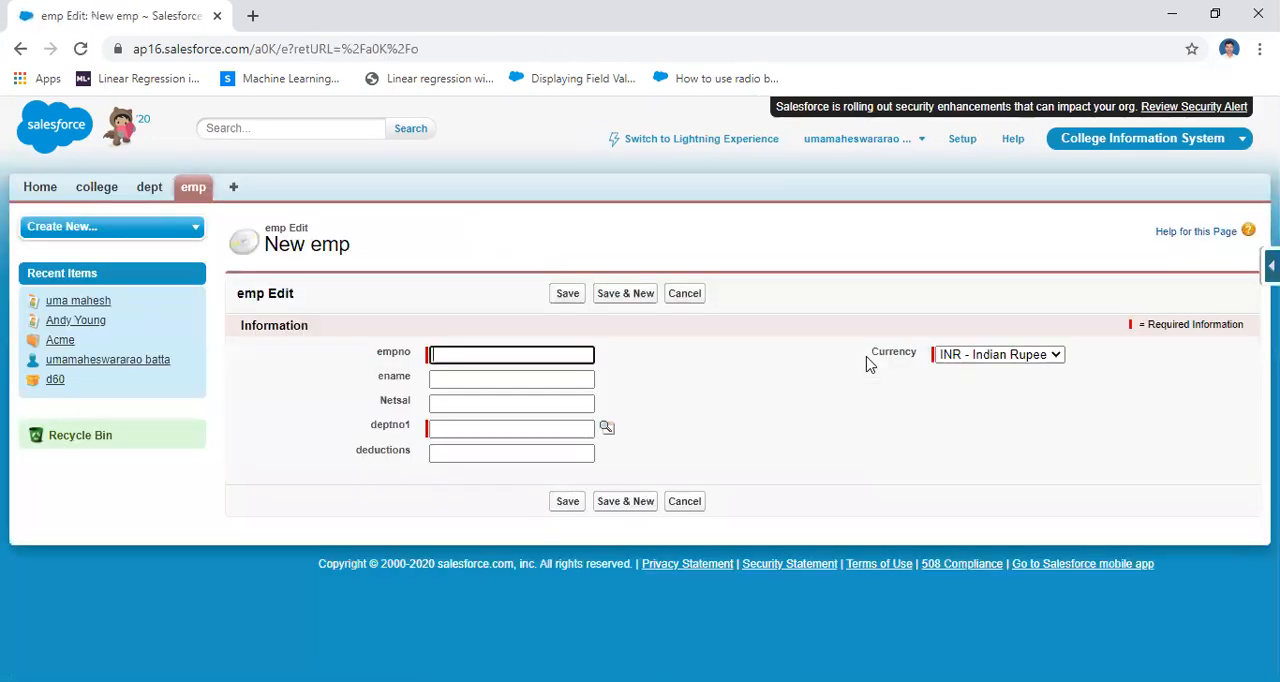
click(494, 355)
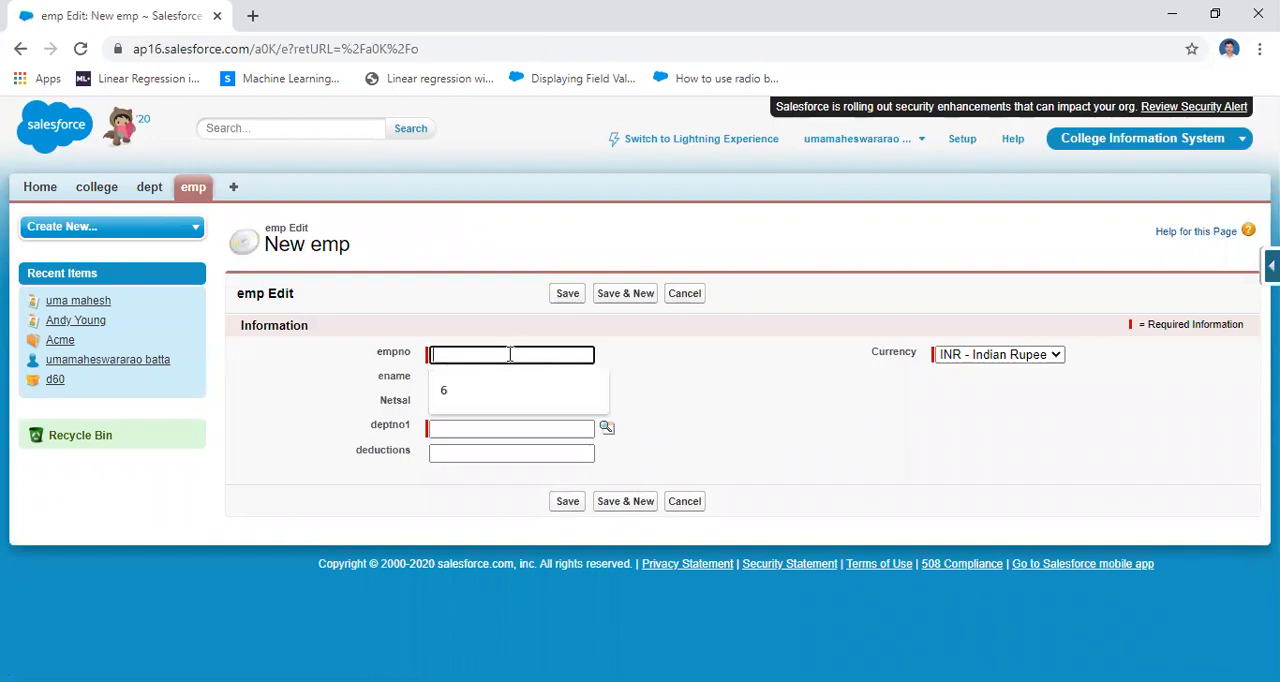
text(1)
click(480, 380)
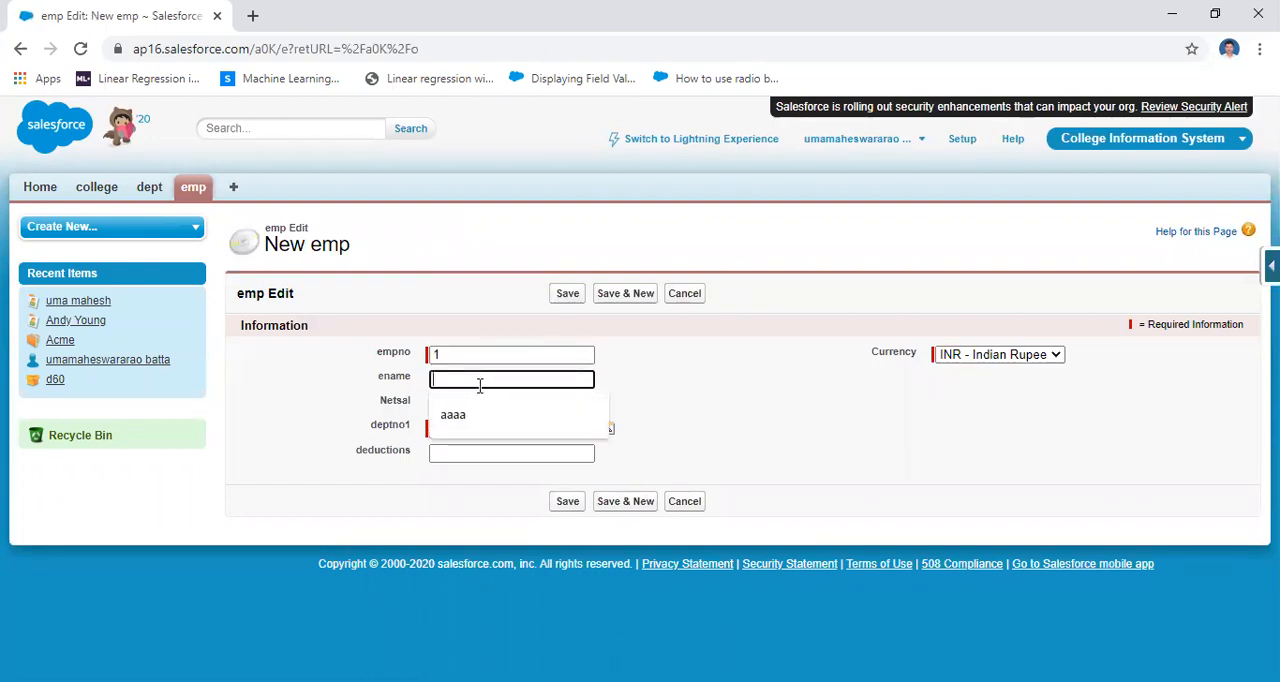
text(rama)
Fill in Netsal 6000, deptno1 d10 and deductions 2000 on the new emp record
click(474, 403)
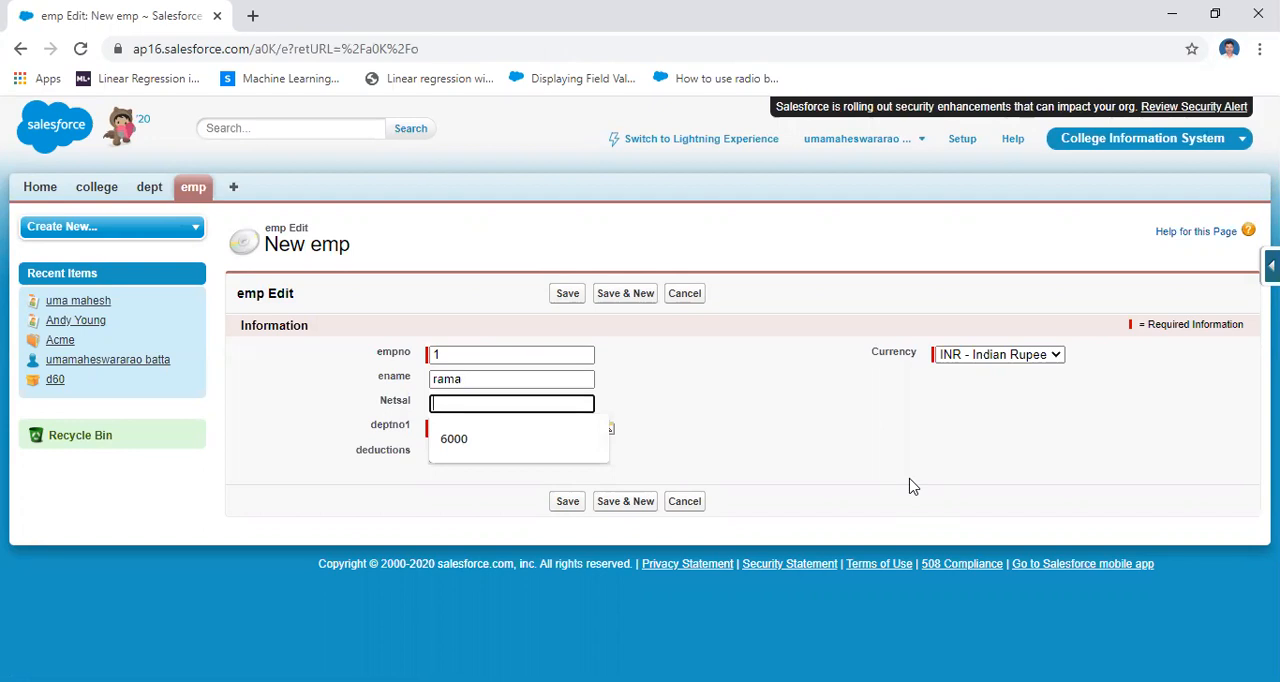
click(497, 433)
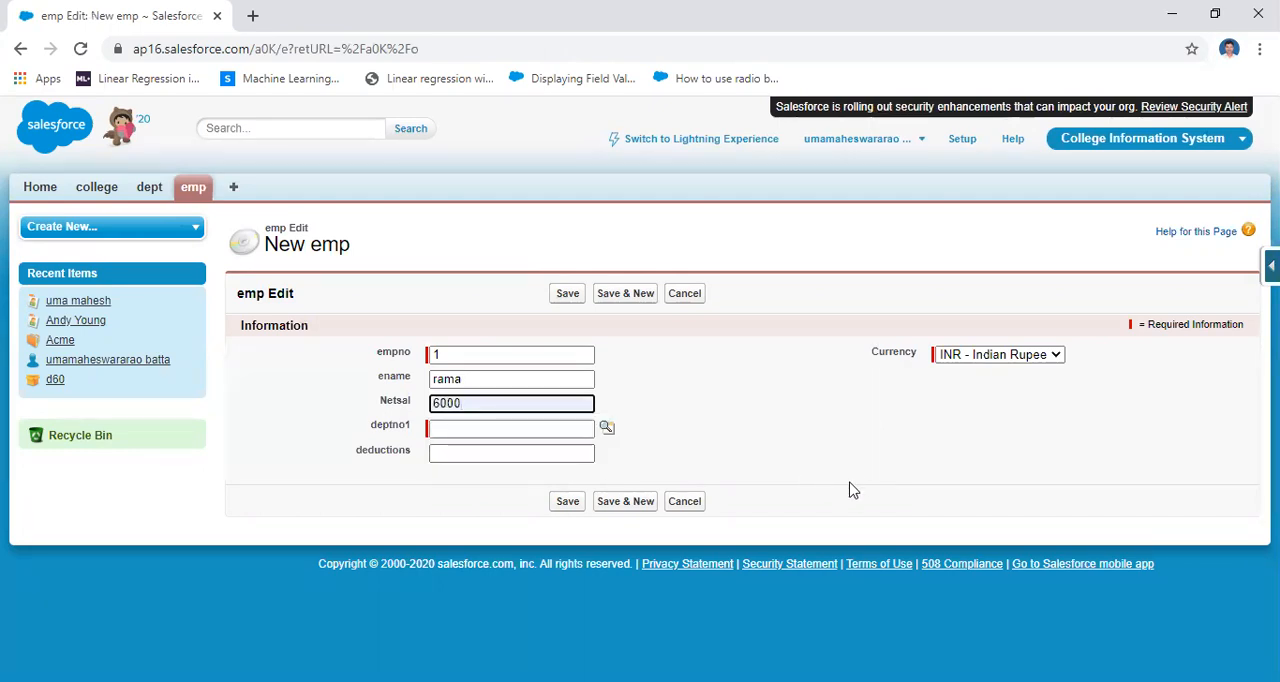
click(468, 430)
click(608, 427)
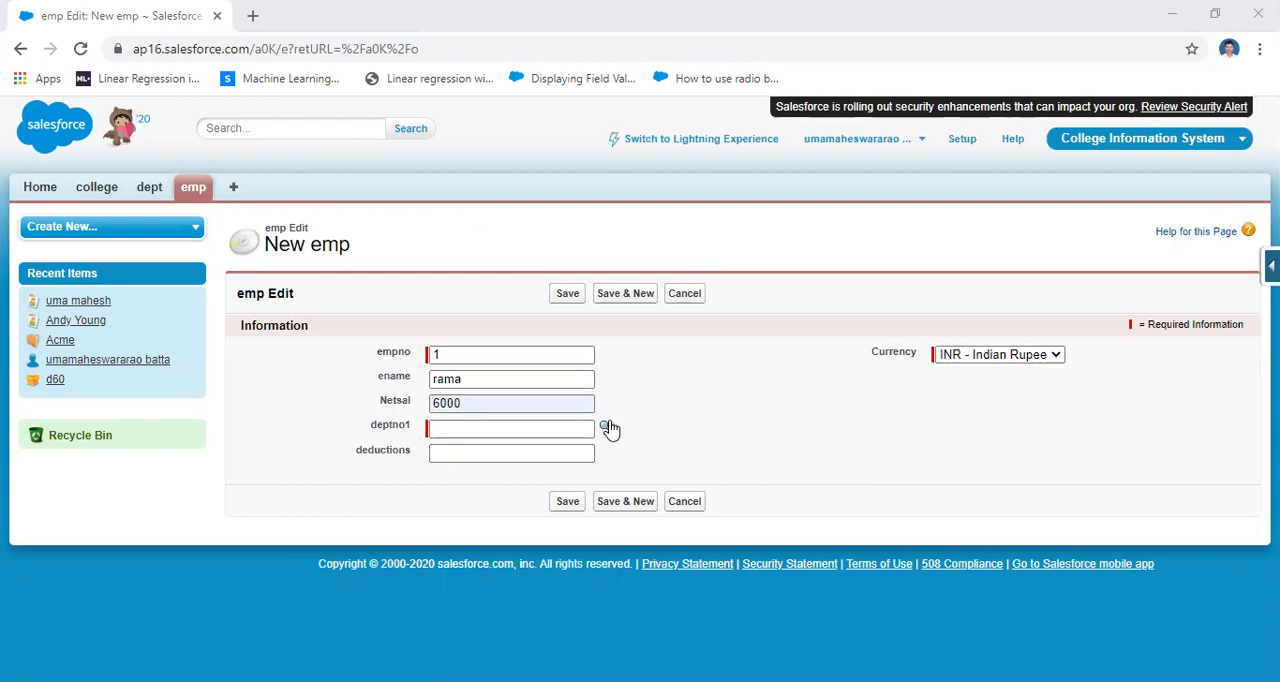
click(445, 455)
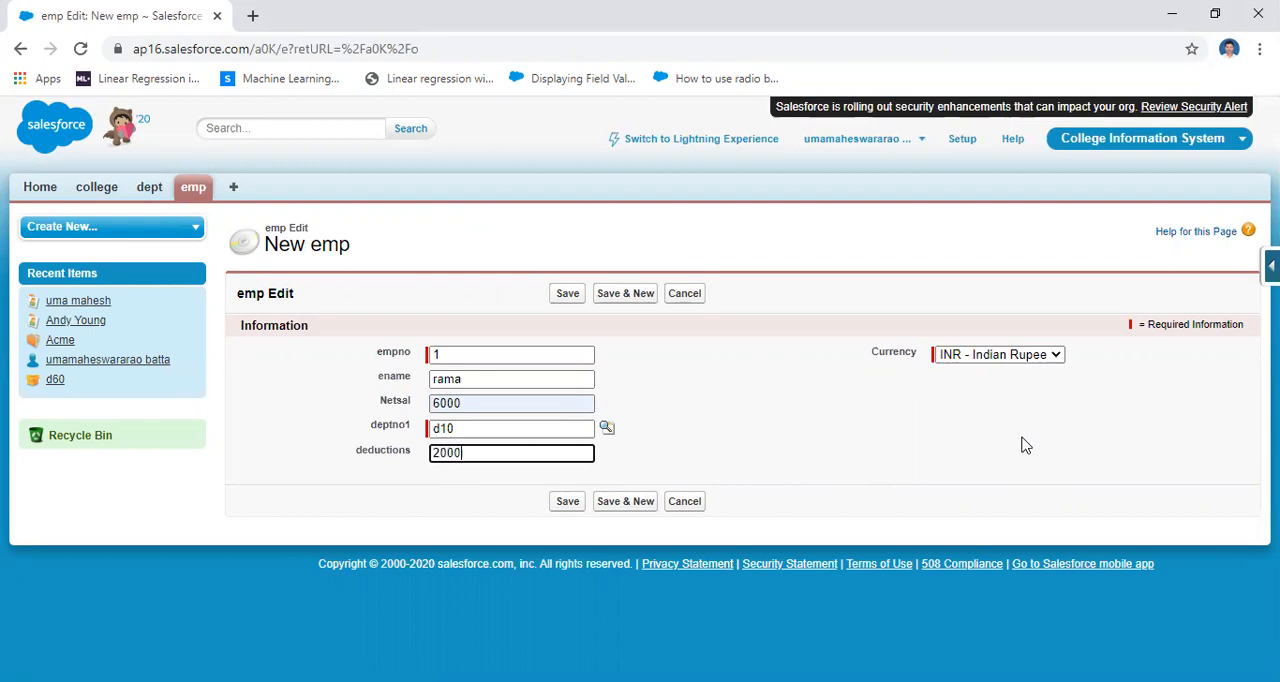
Change Netsal to 56000 and deductions to 14000, and save the emp record
click(567, 405)
key(BackSpace)
key(BackSpace)
key(BackSpace)
key(BackSpace)
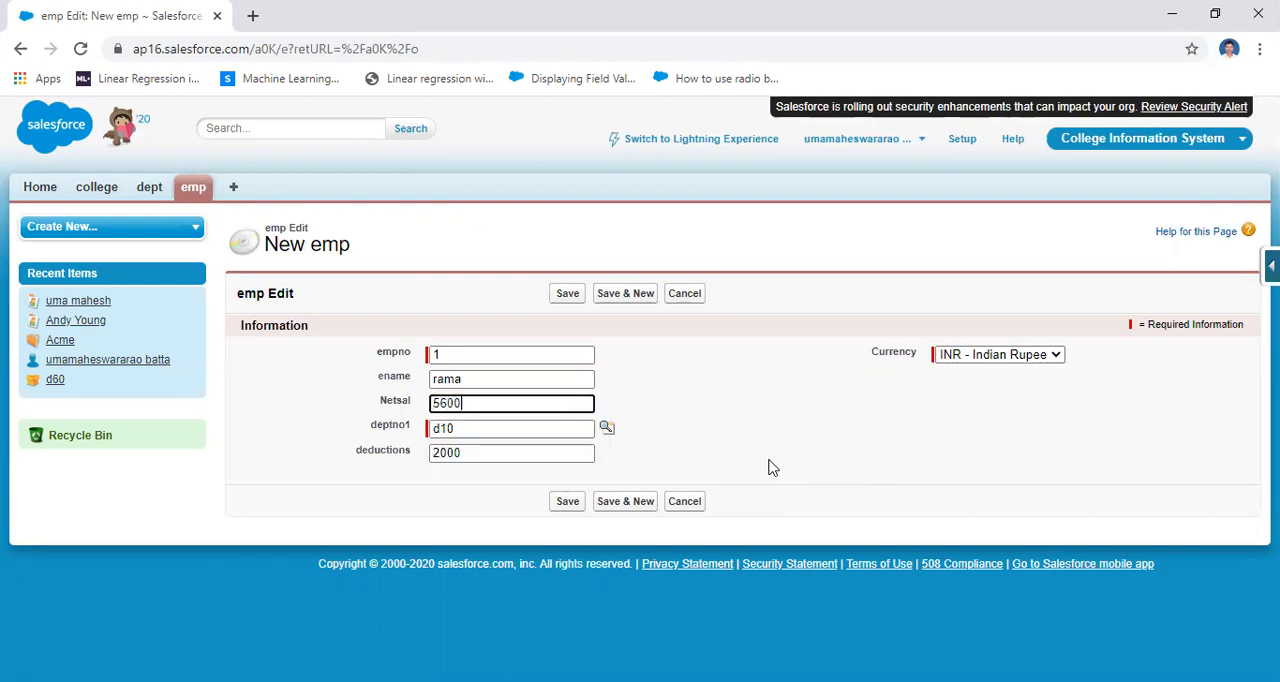
click(504, 456)
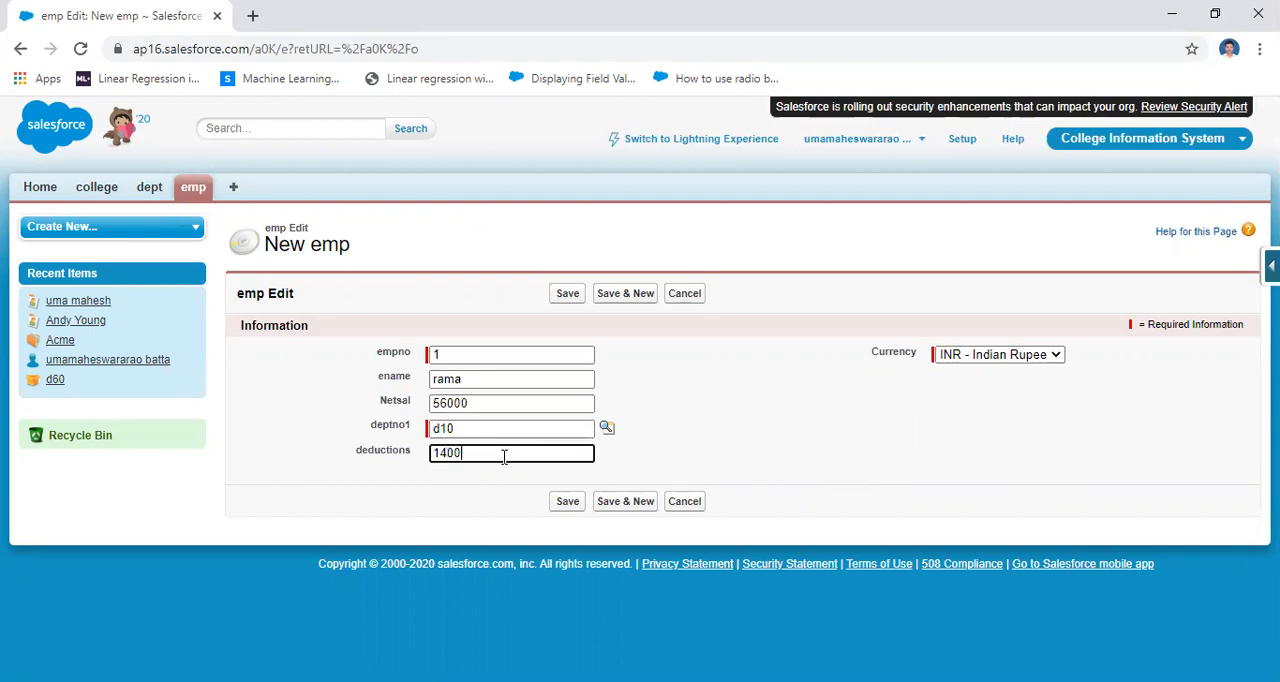
click(570, 502)
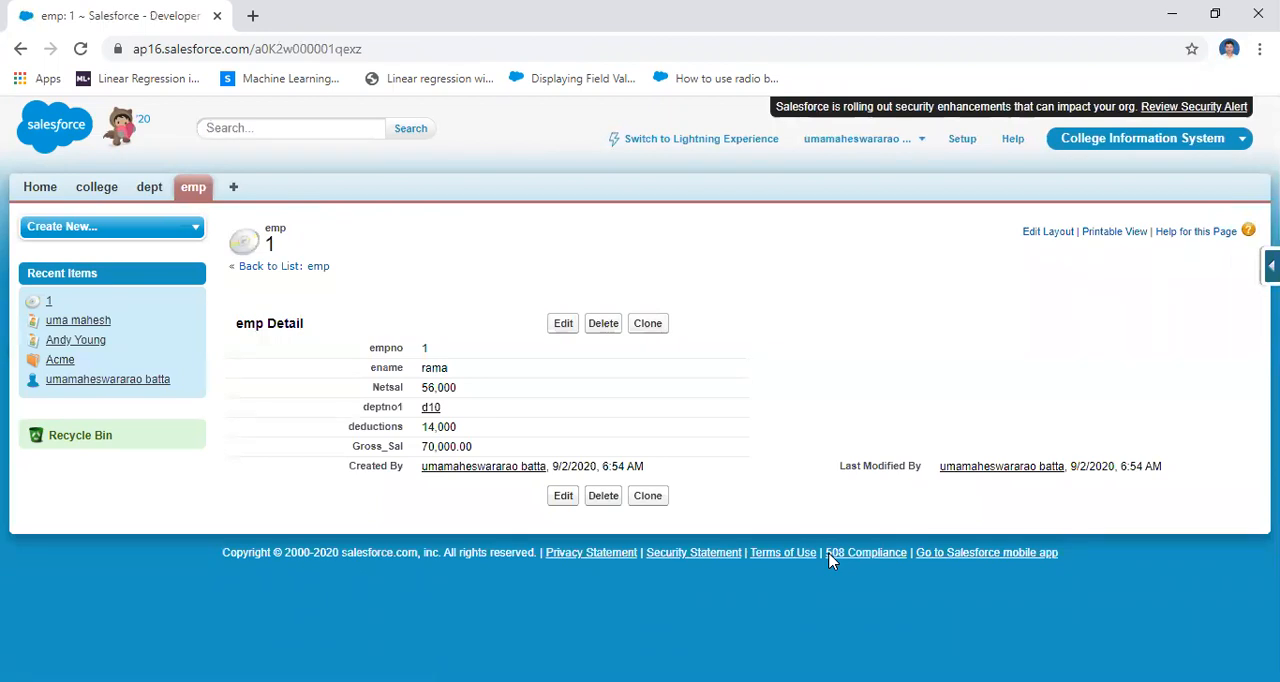
Check the Gross_Sal value on the saved emp record and in the All list view
drag(472, 447, 422, 449)
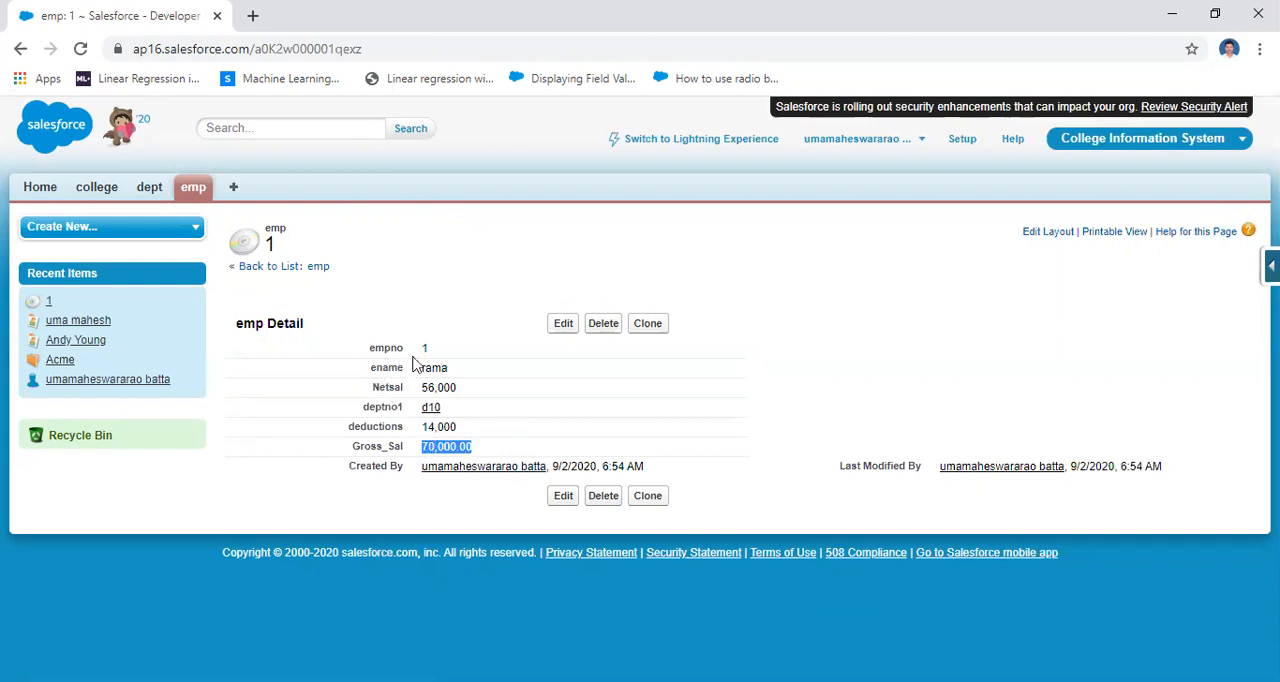
drag(353, 447, 478, 449)
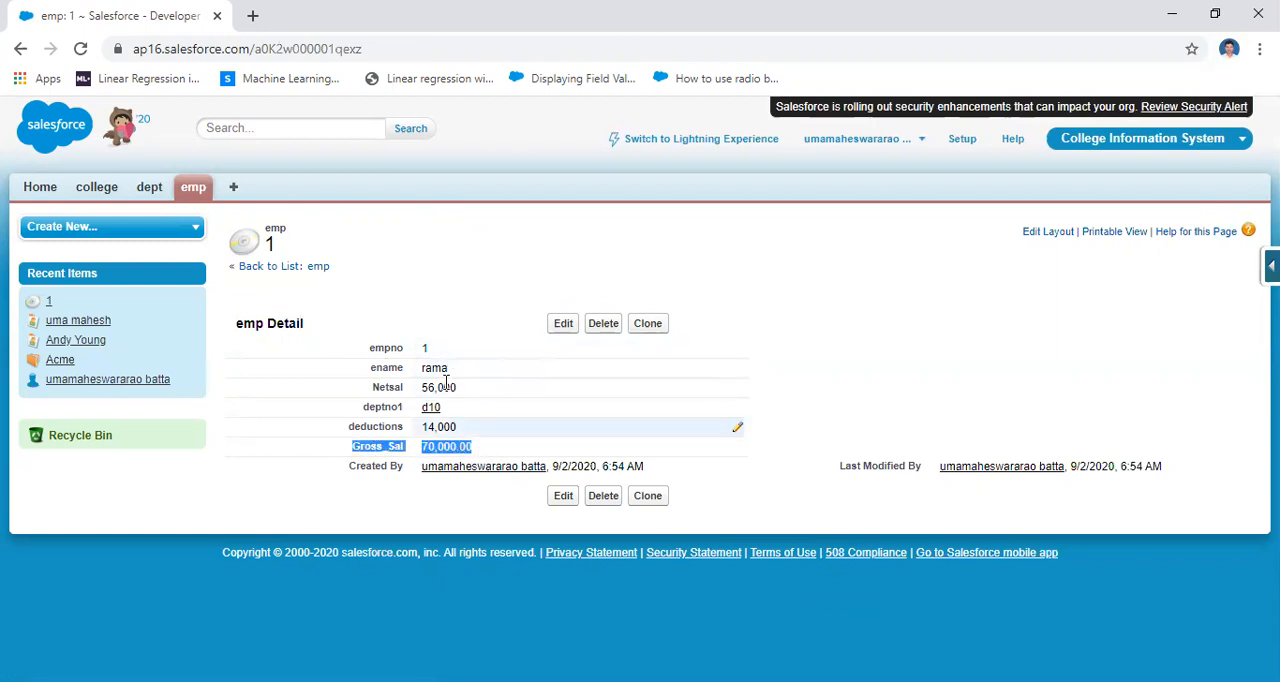
click(191, 188)
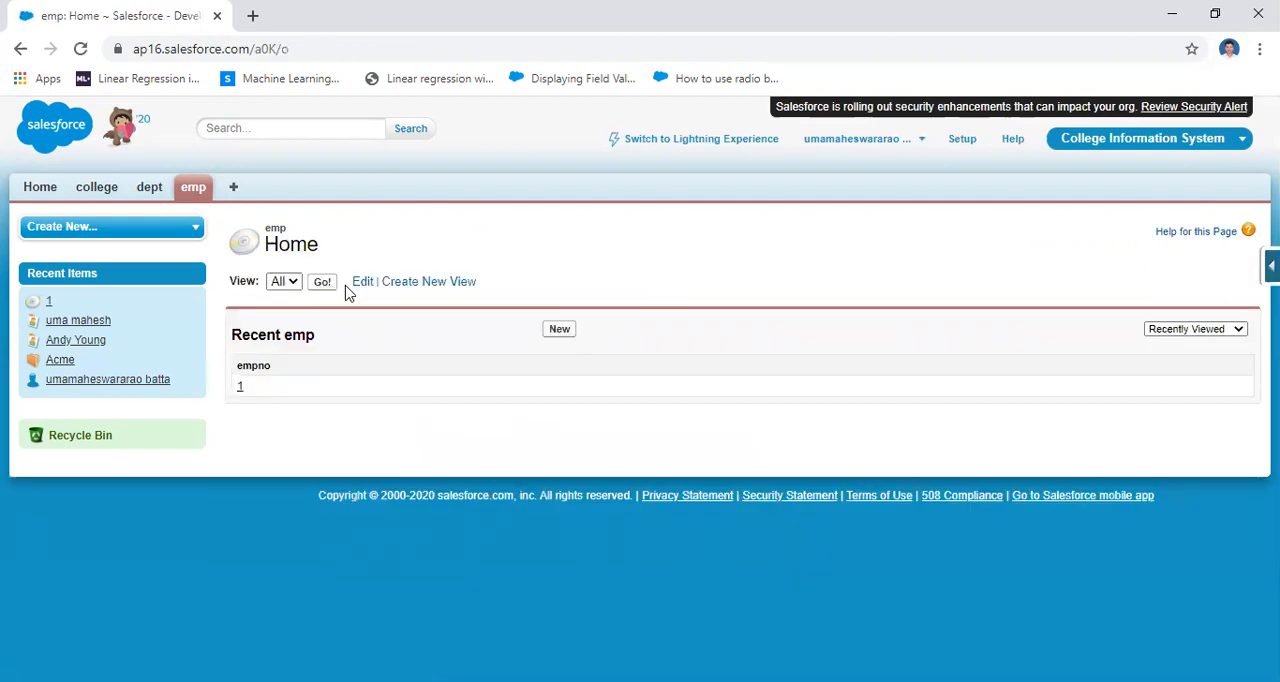
click(326, 284)
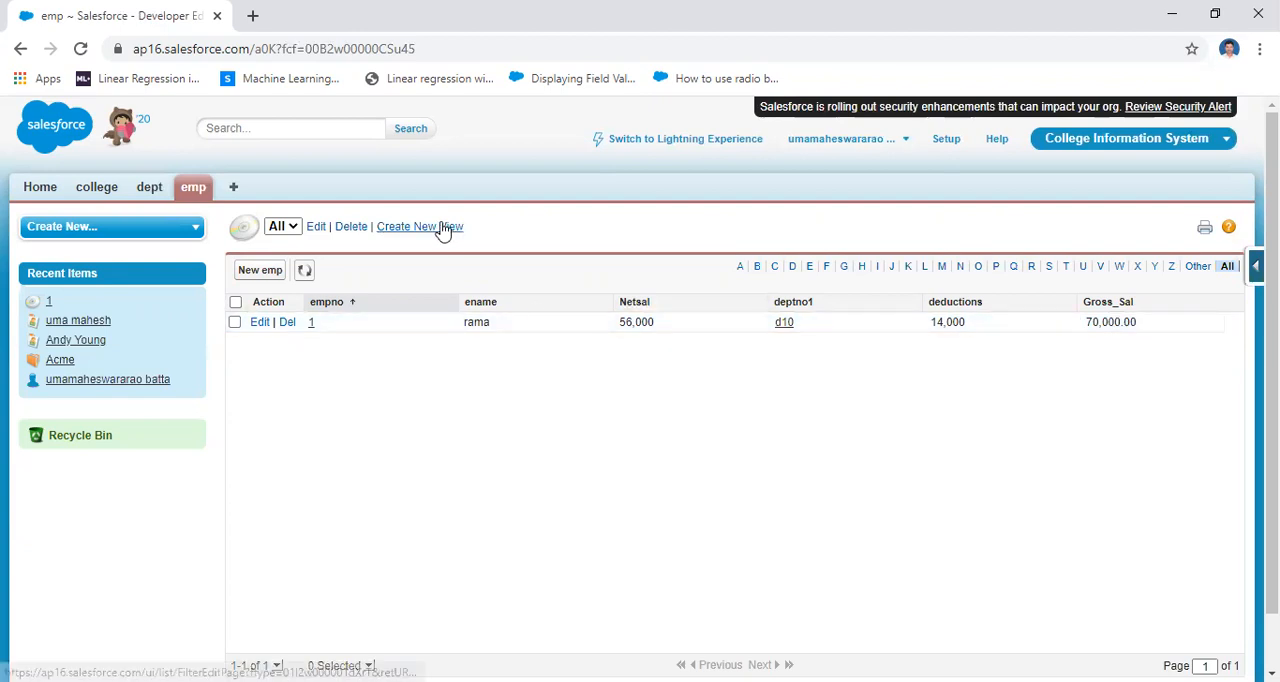
Start a second emp record with empno 02 and enter the employee's name as ename
click(191, 190)
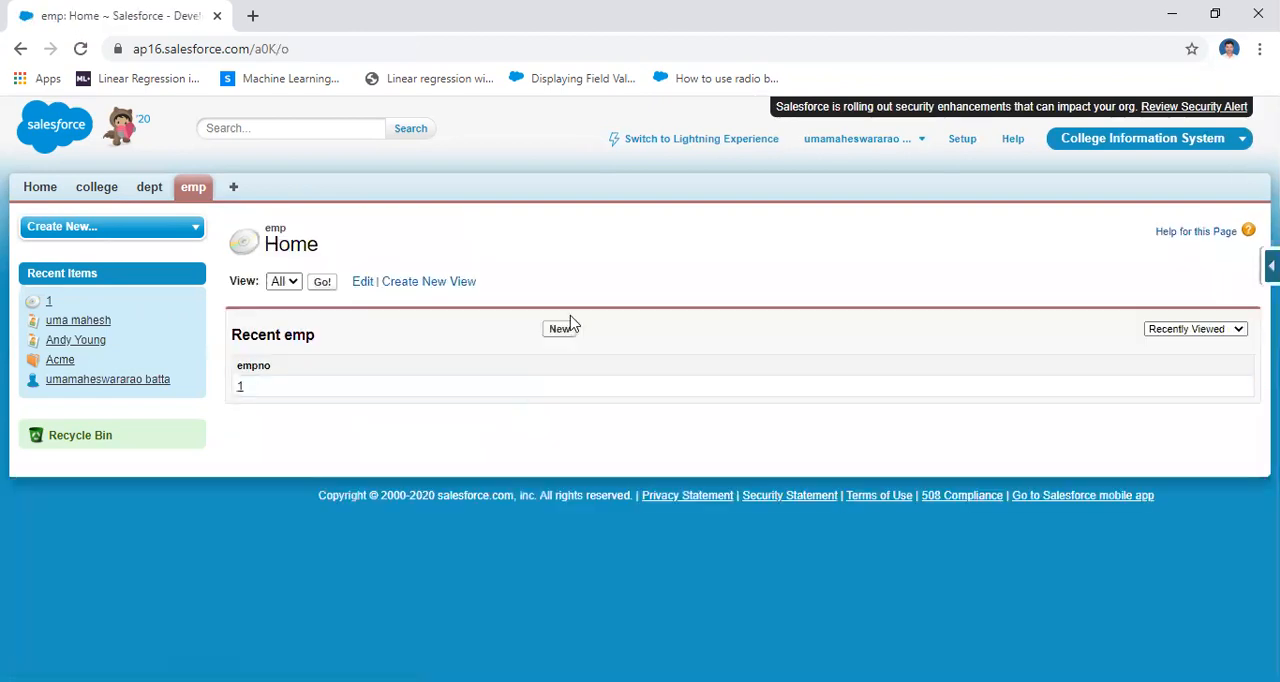
click(559, 329)
text(0)
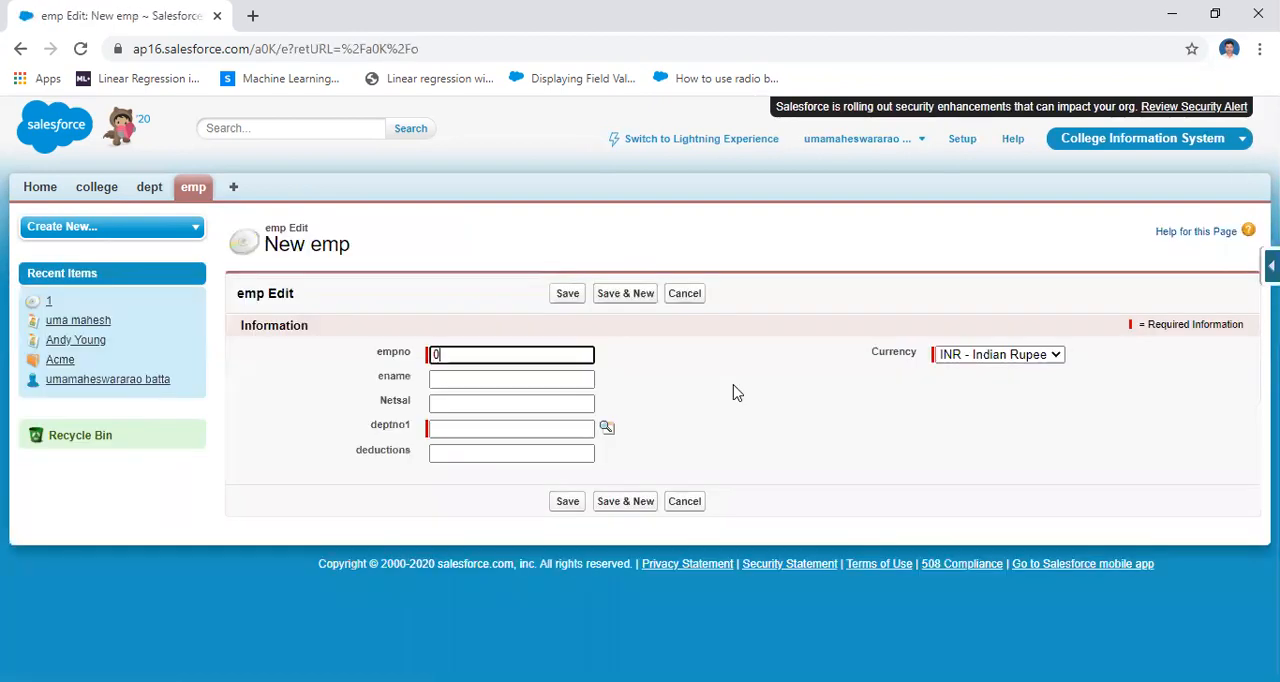
text(2)
click(511, 380)
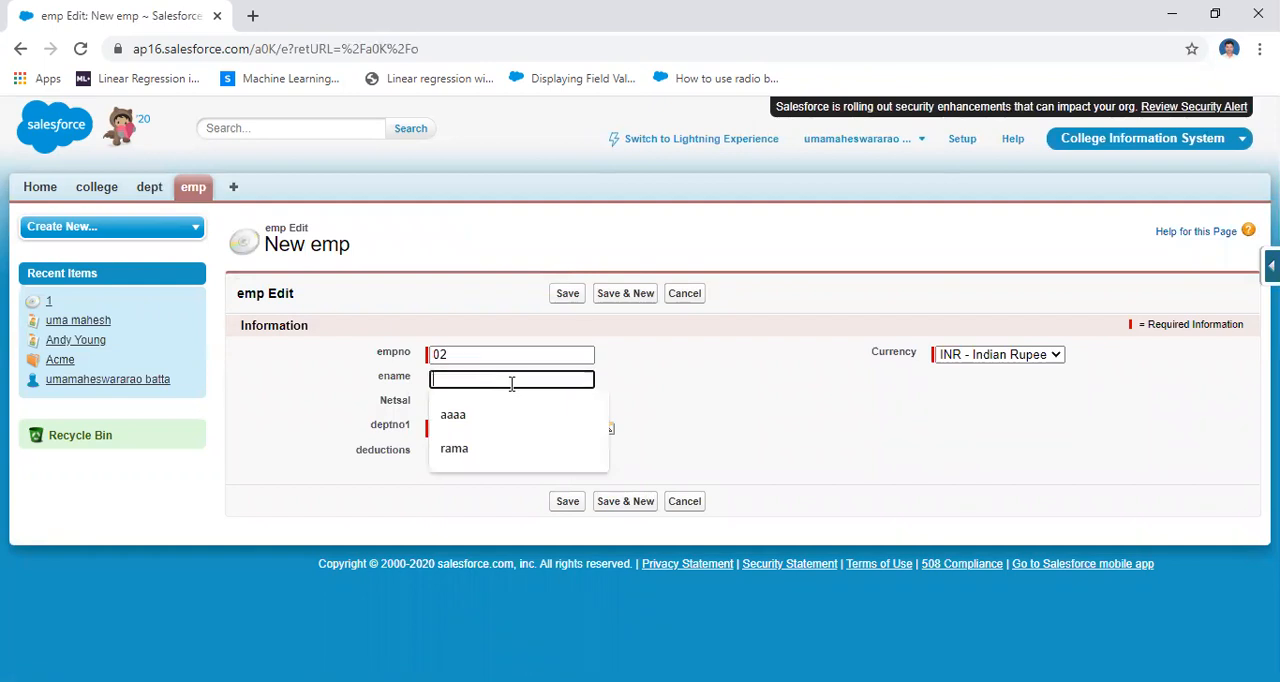
text(krish)
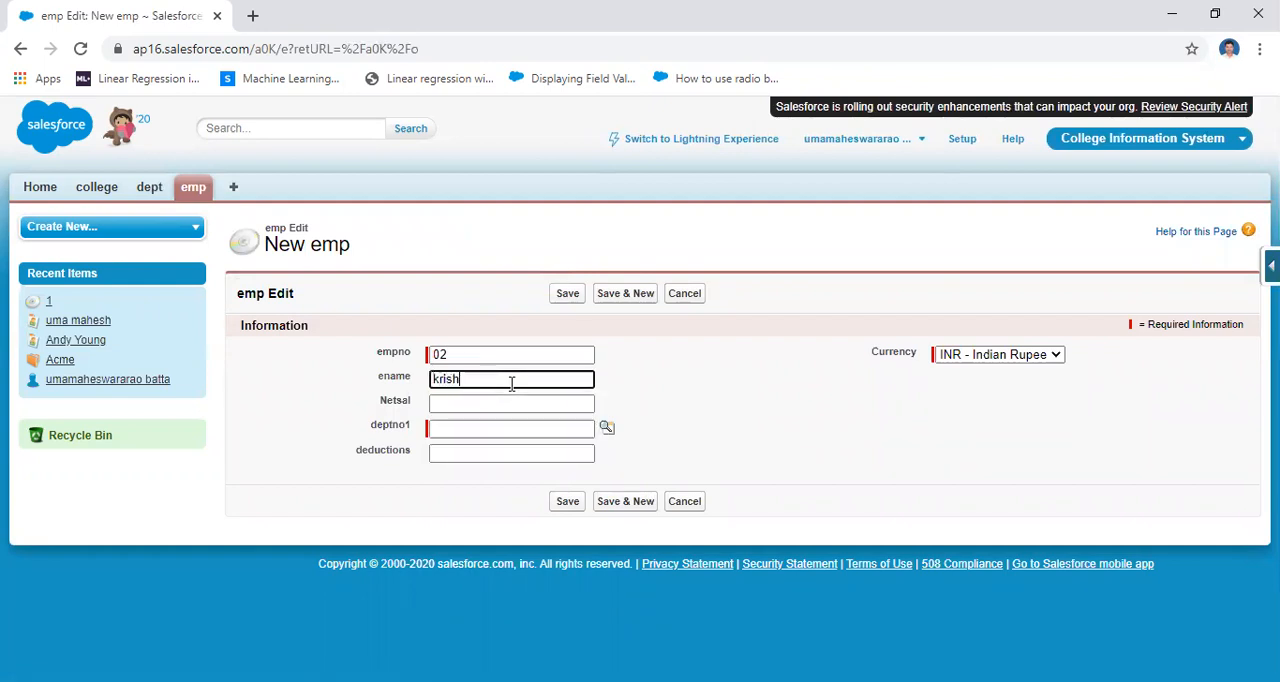
text(na)
Fill in Netsal 6000, deptno1 d20 and deductions 2000 for empno 02, and save the record
click(584, 404)
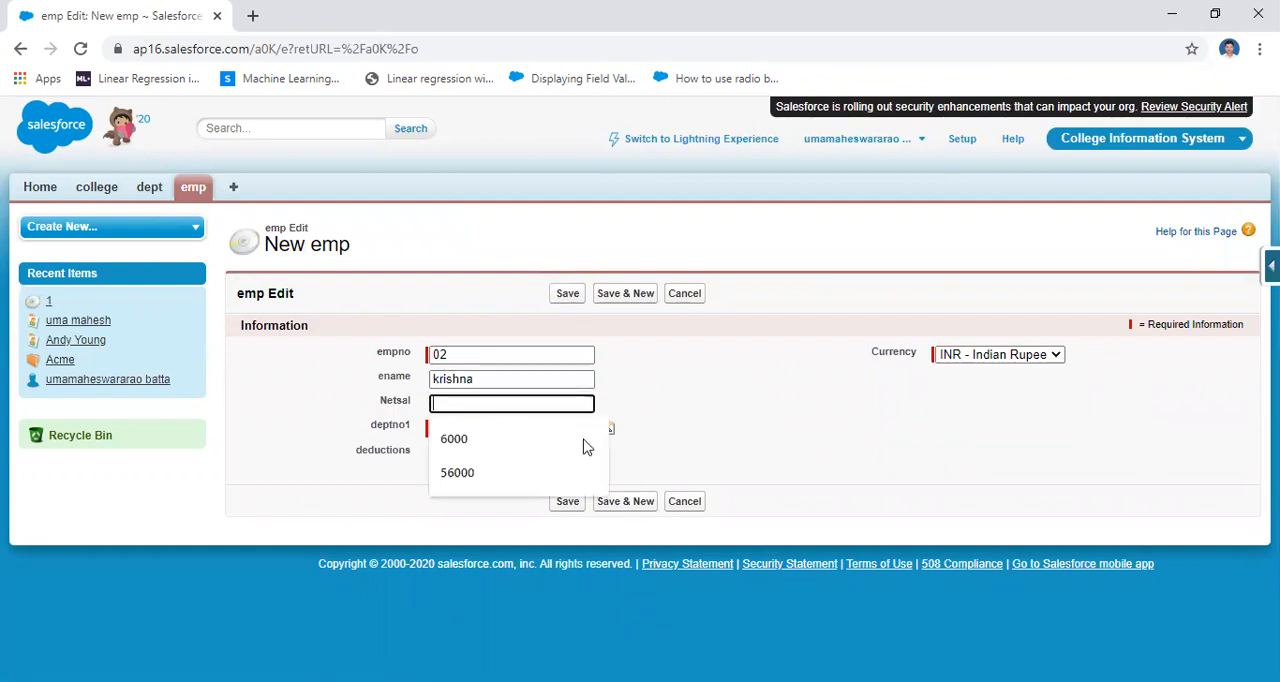
click(578, 445)
click(474, 428)
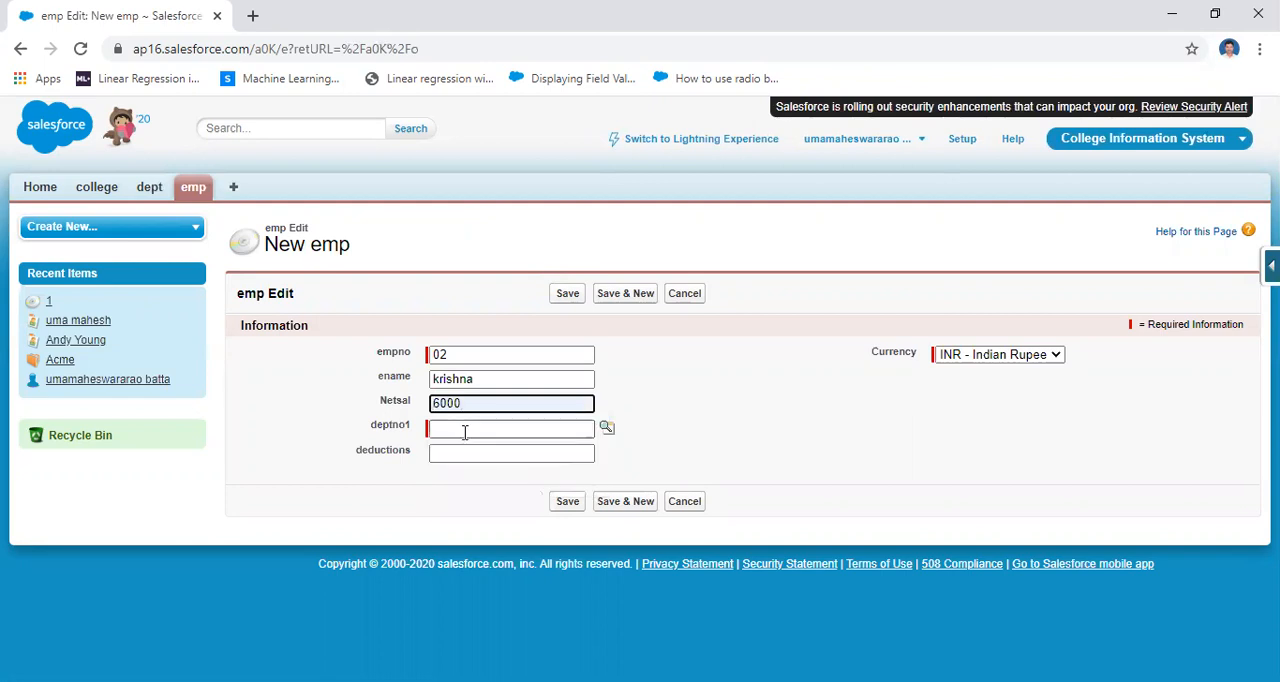
click(477, 462)
click(478, 454)
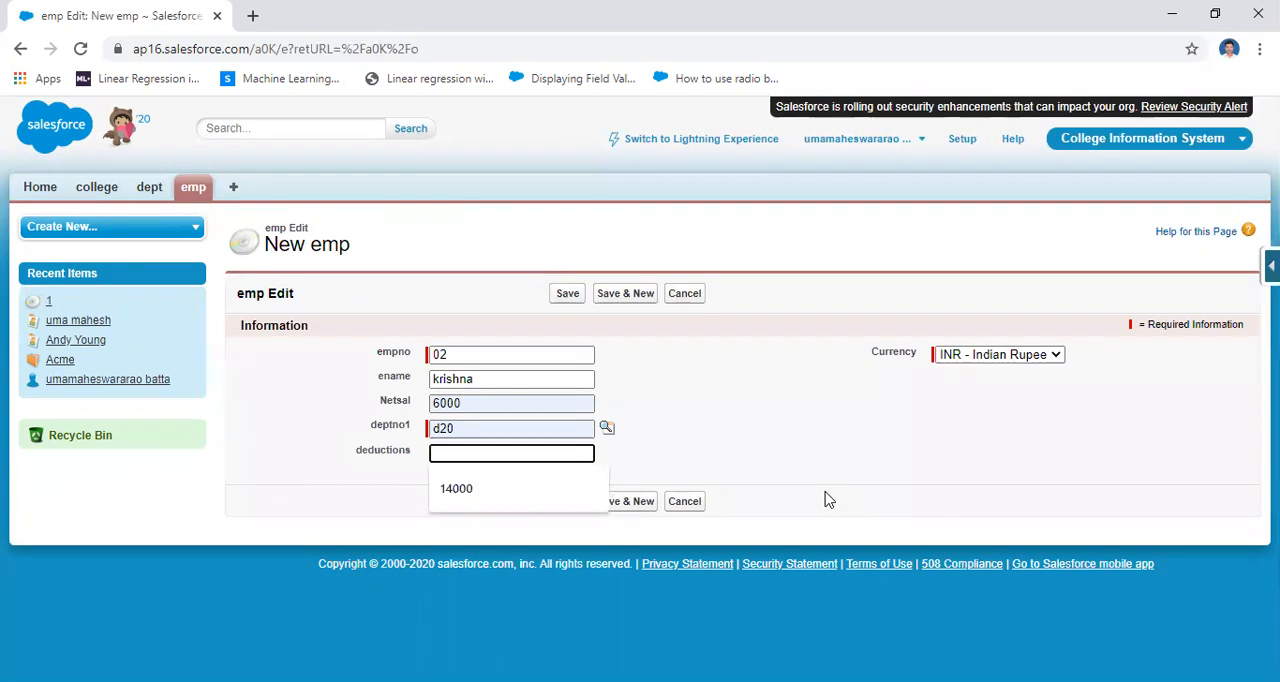
text(2000)
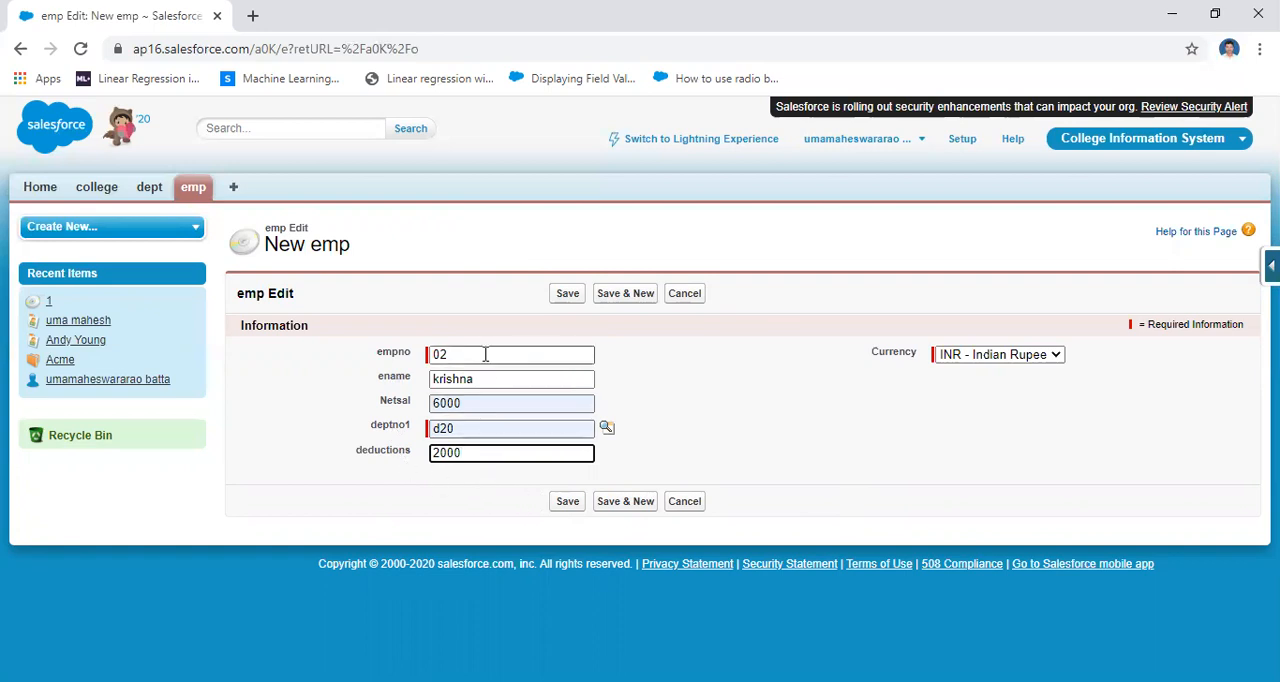
click(565, 502)
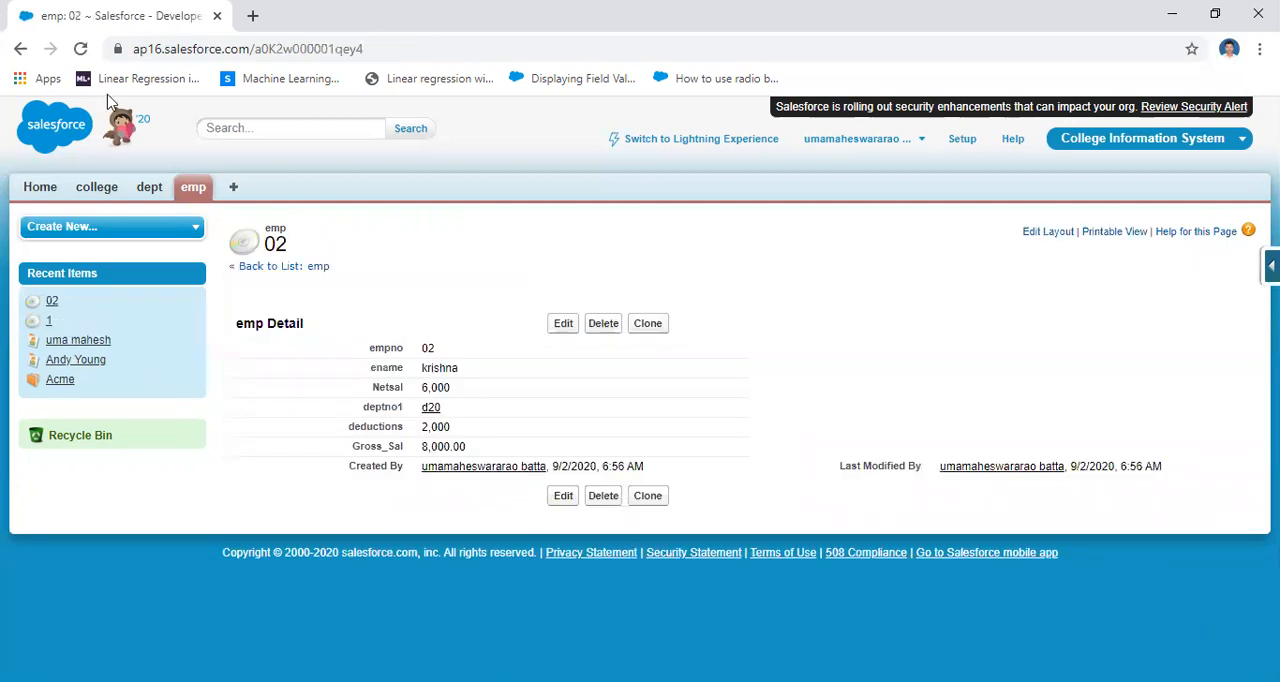
Display the All list view of emp to compare Gross_Sal across both records
click(193, 187)
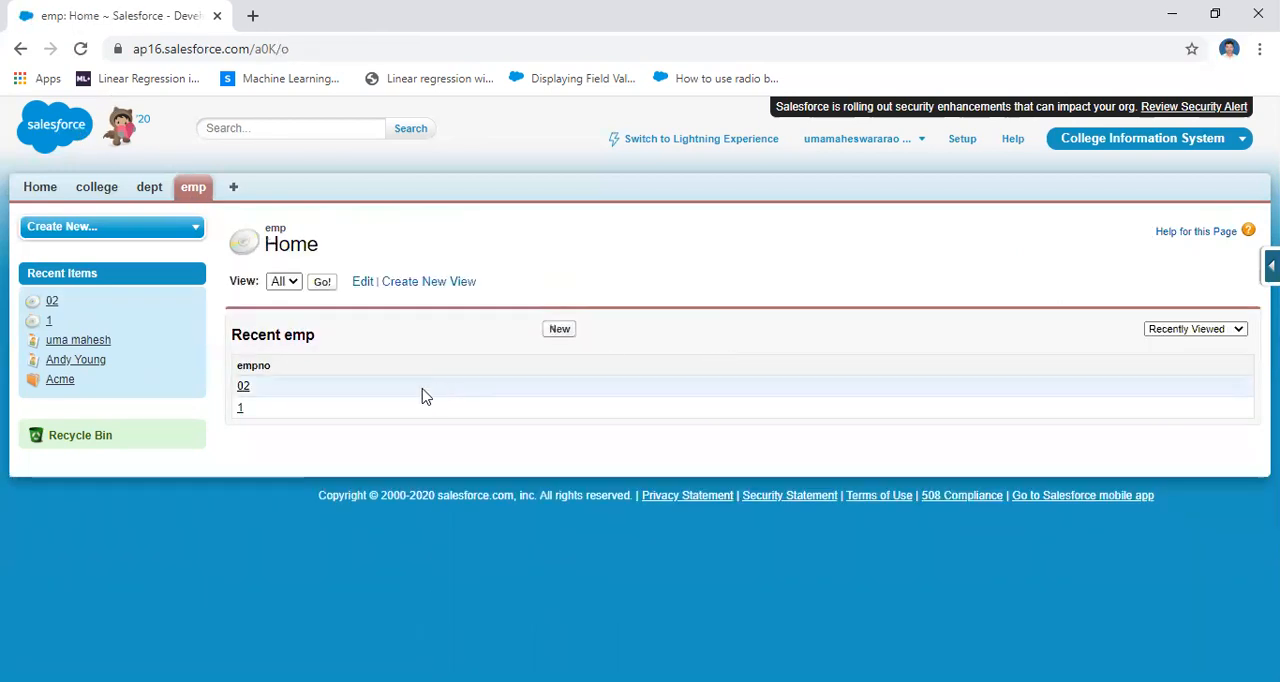
click(322, 282)
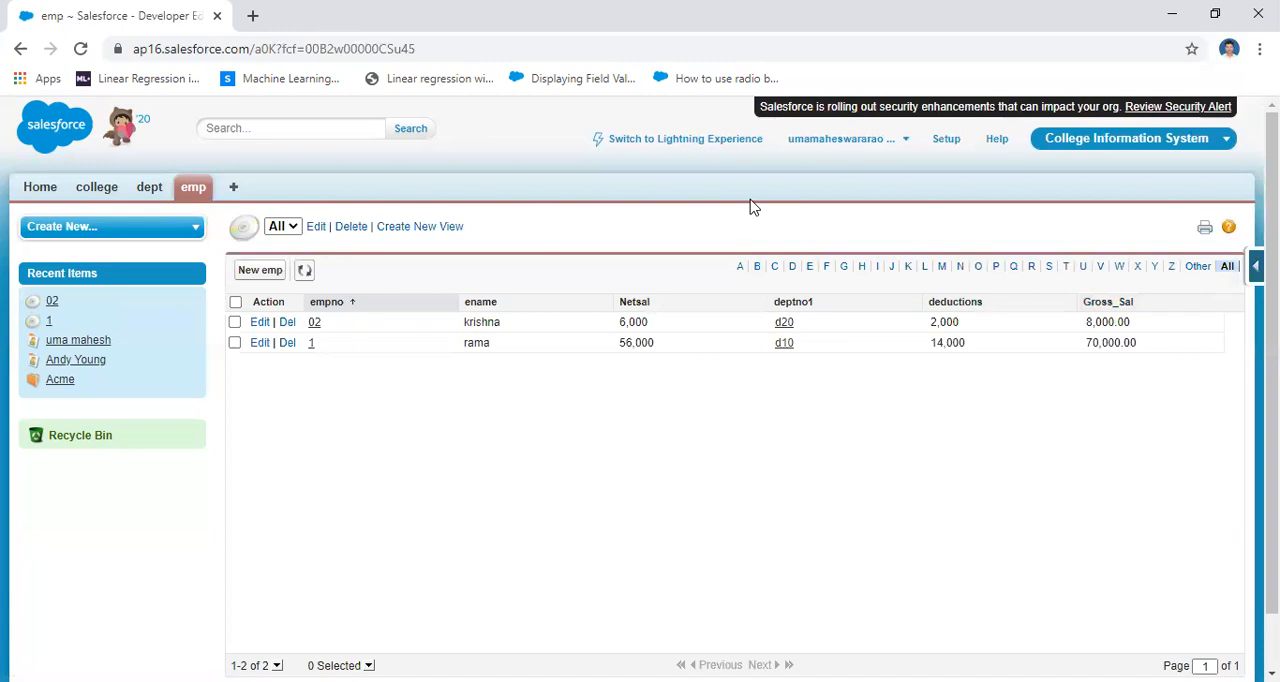
Open the definition of the emp custom object from the custom objects list in Setup
click(946, 140)
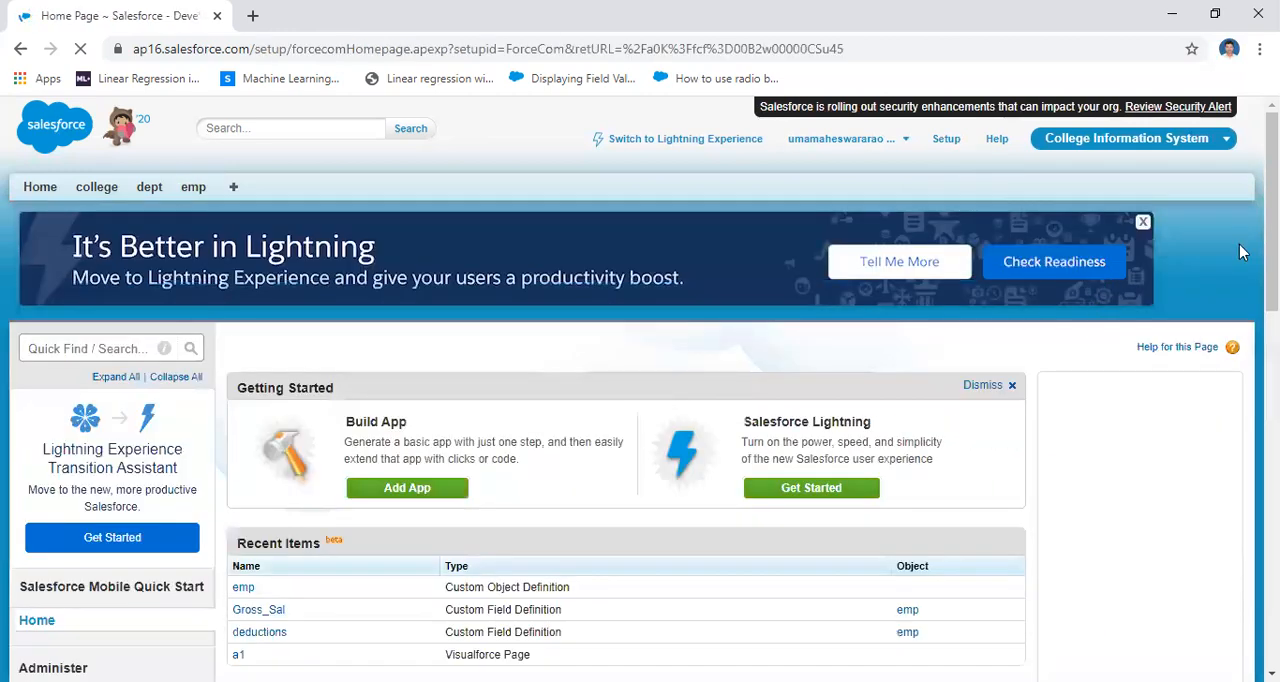
scroll(1239, 244, down, 5)
scroll(222, 606, down, 2)
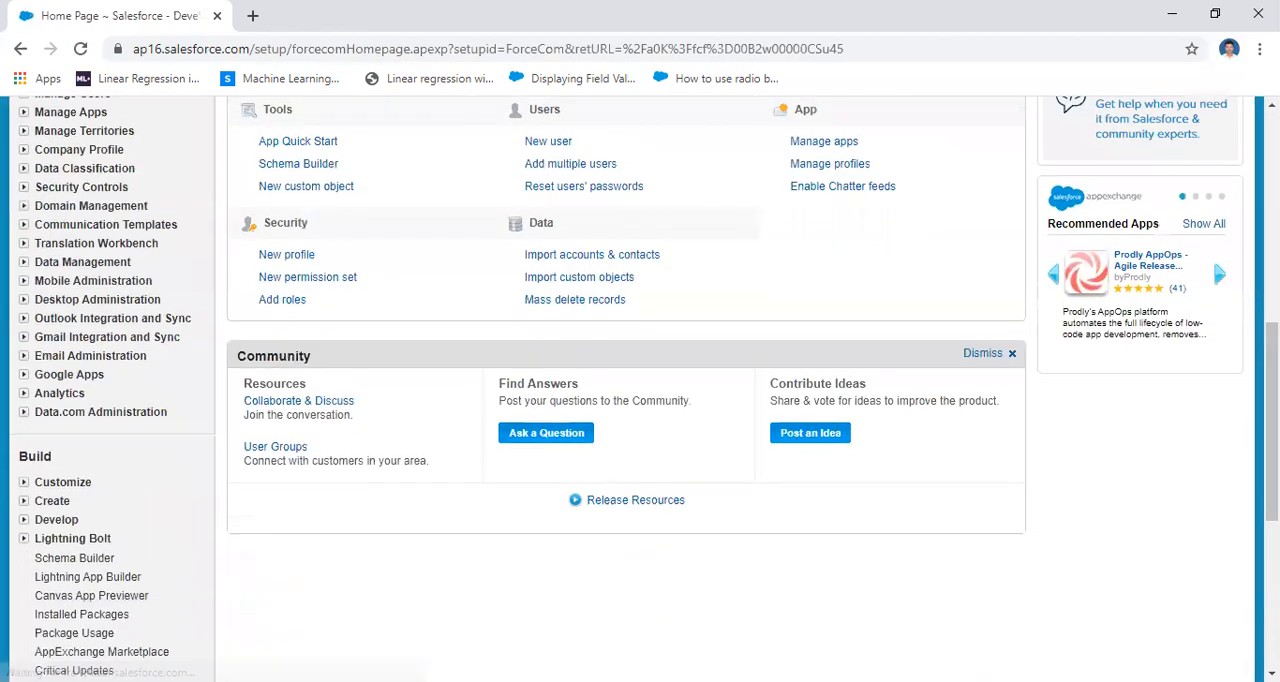
click(25, 504)
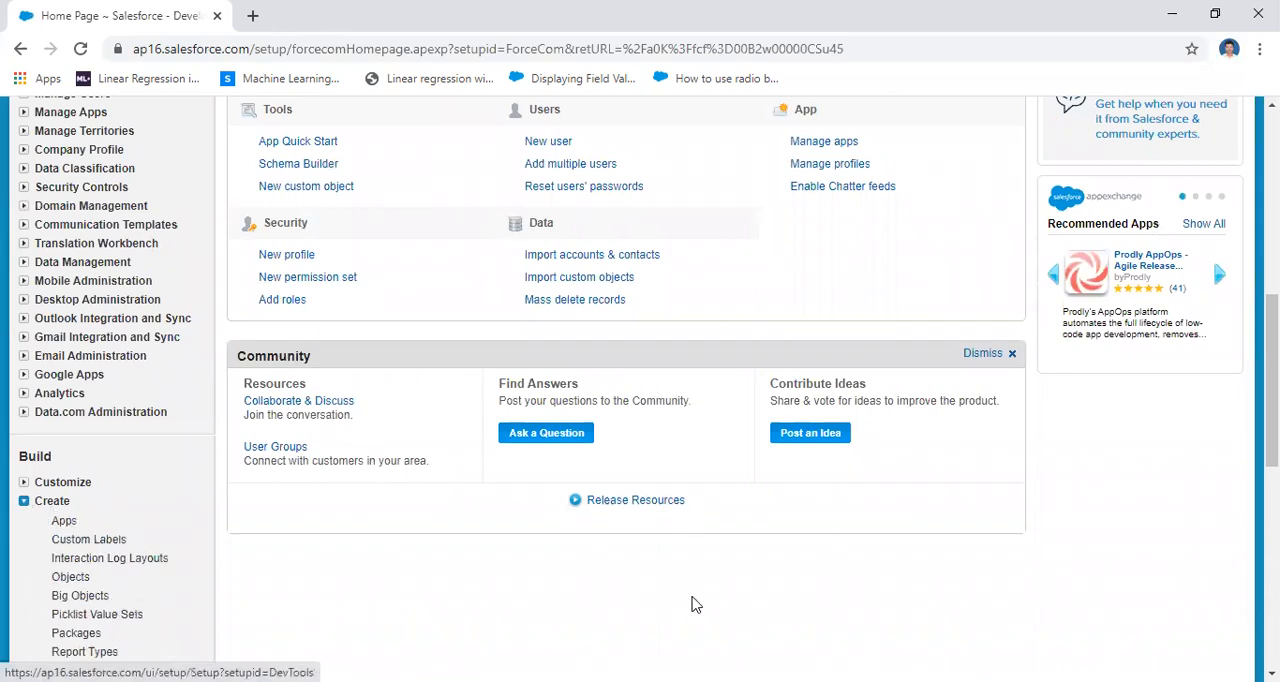
click(70, 580)
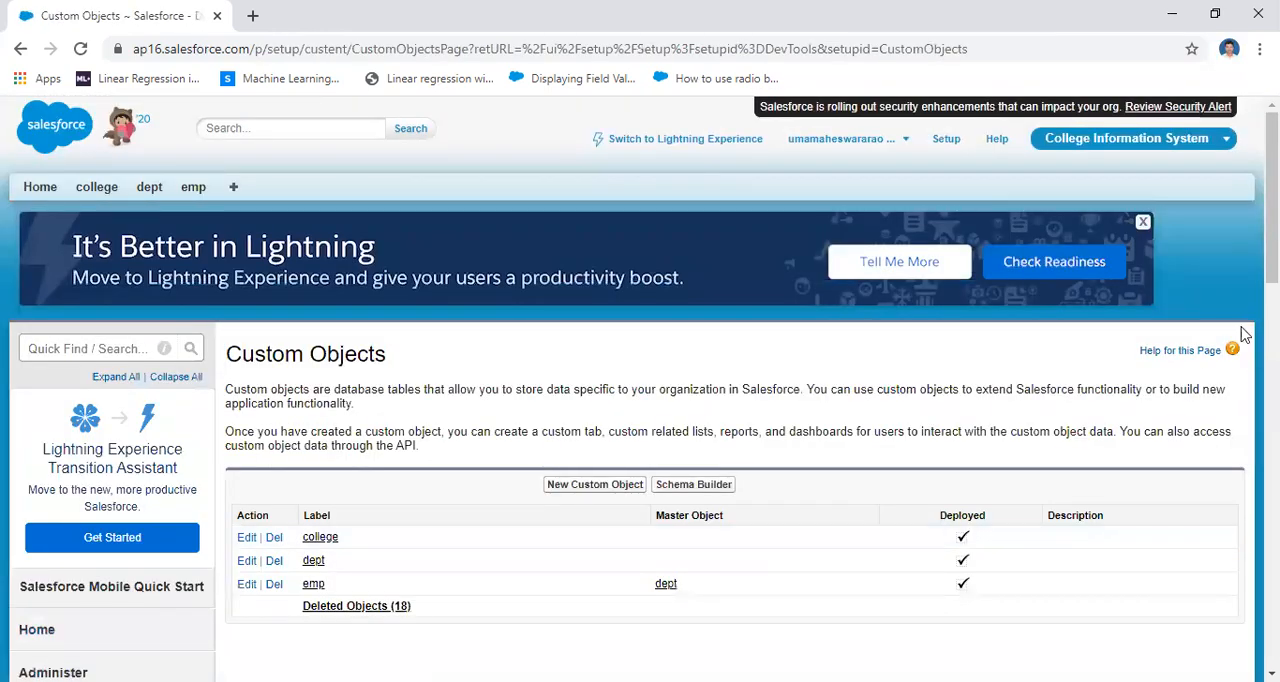
scroll(605, 314, down, 3)
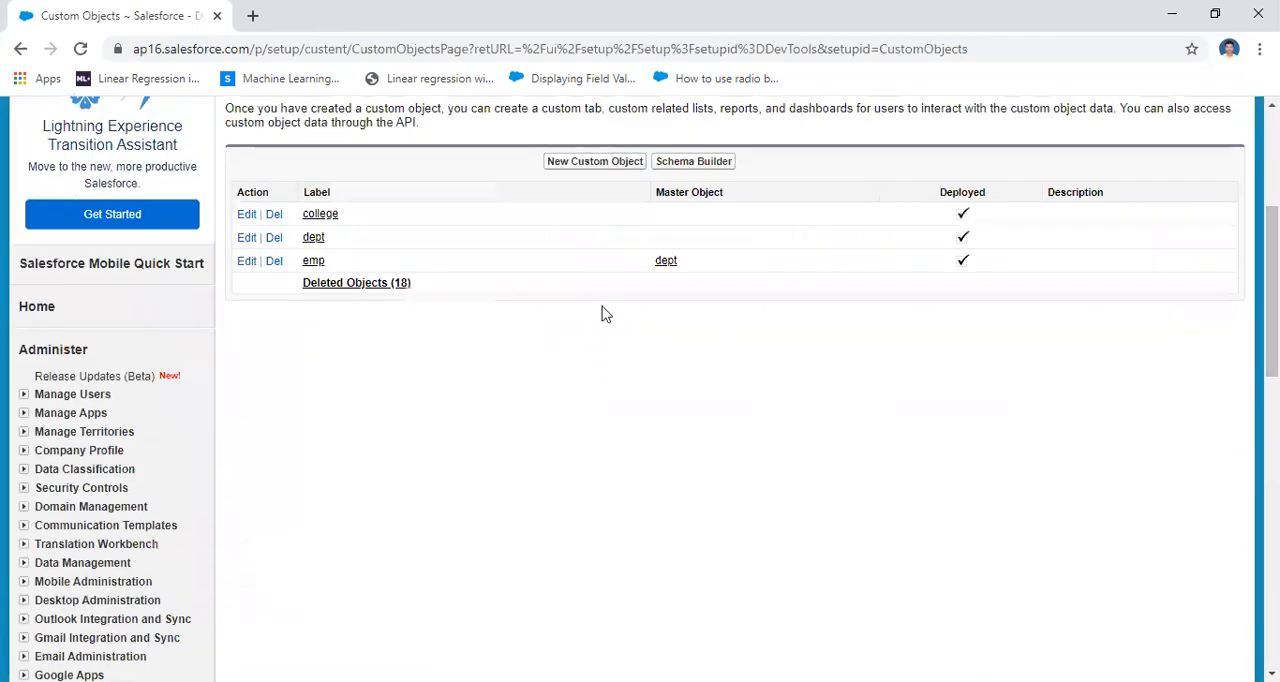
click(313, 261)
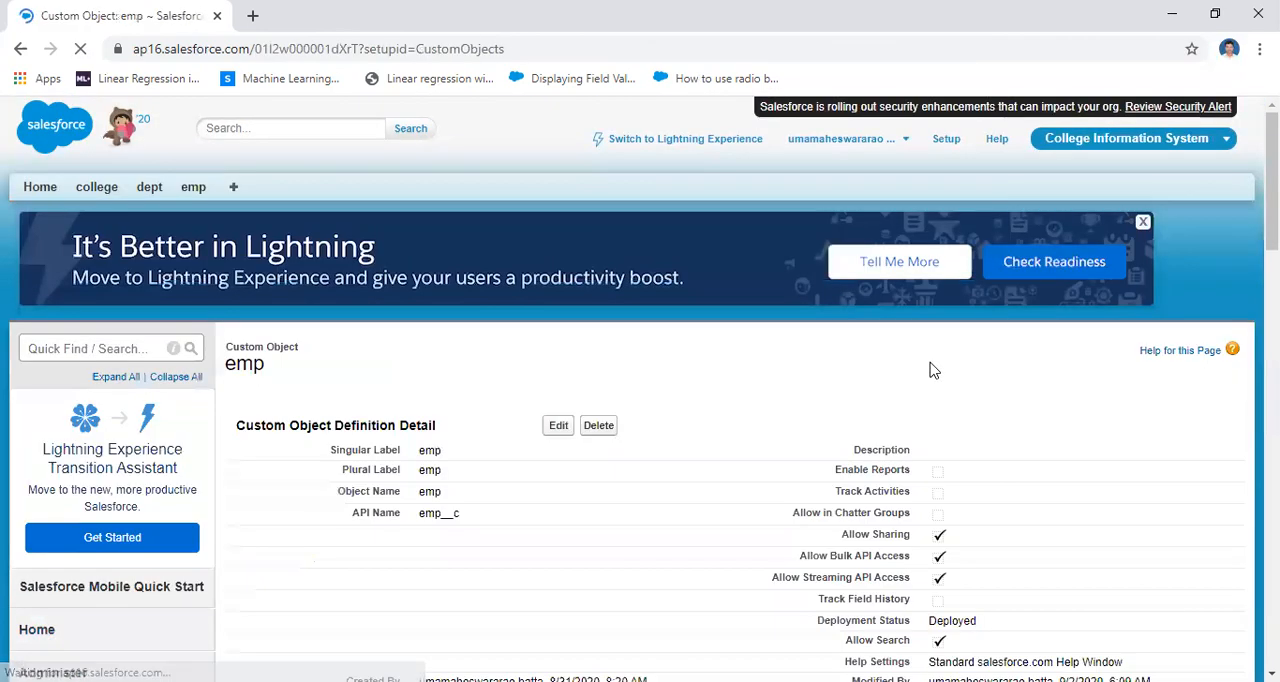
Locate the Custom Fields & Relationships section of the emp object and highlight its heading
scroll(929, 366, down, 5)
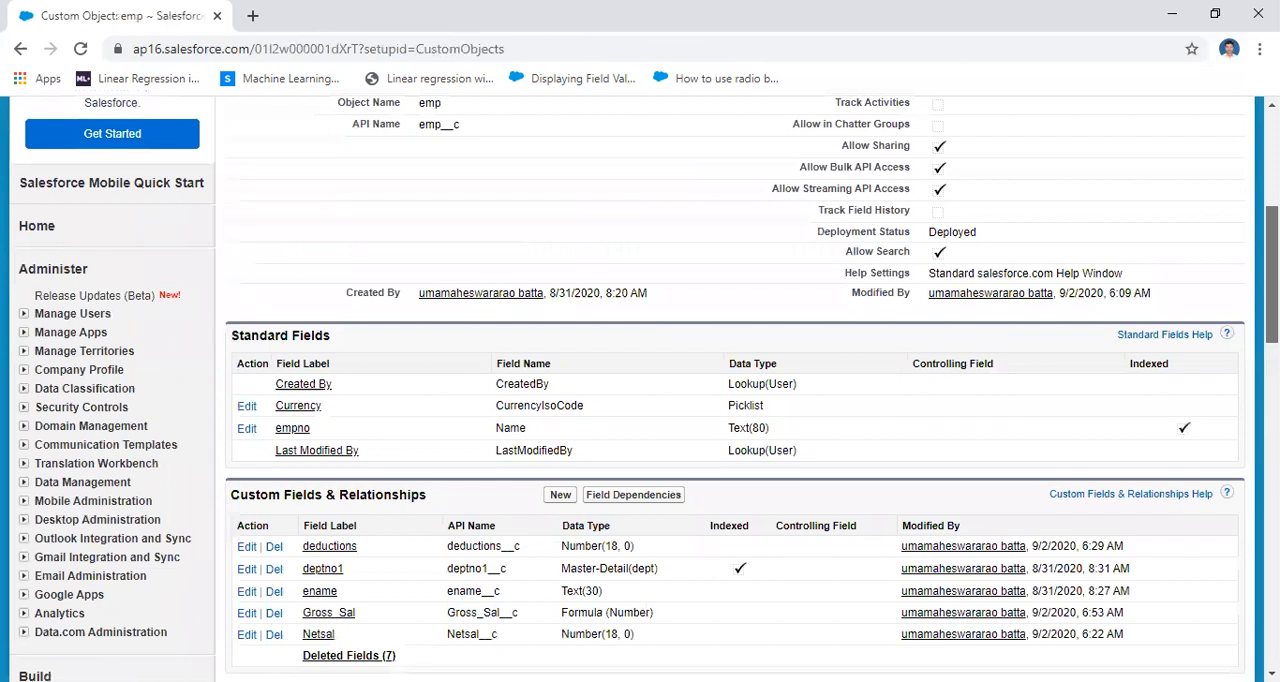
scroll(283, 270, down, 3)
drag(229, 240, 432, 250)
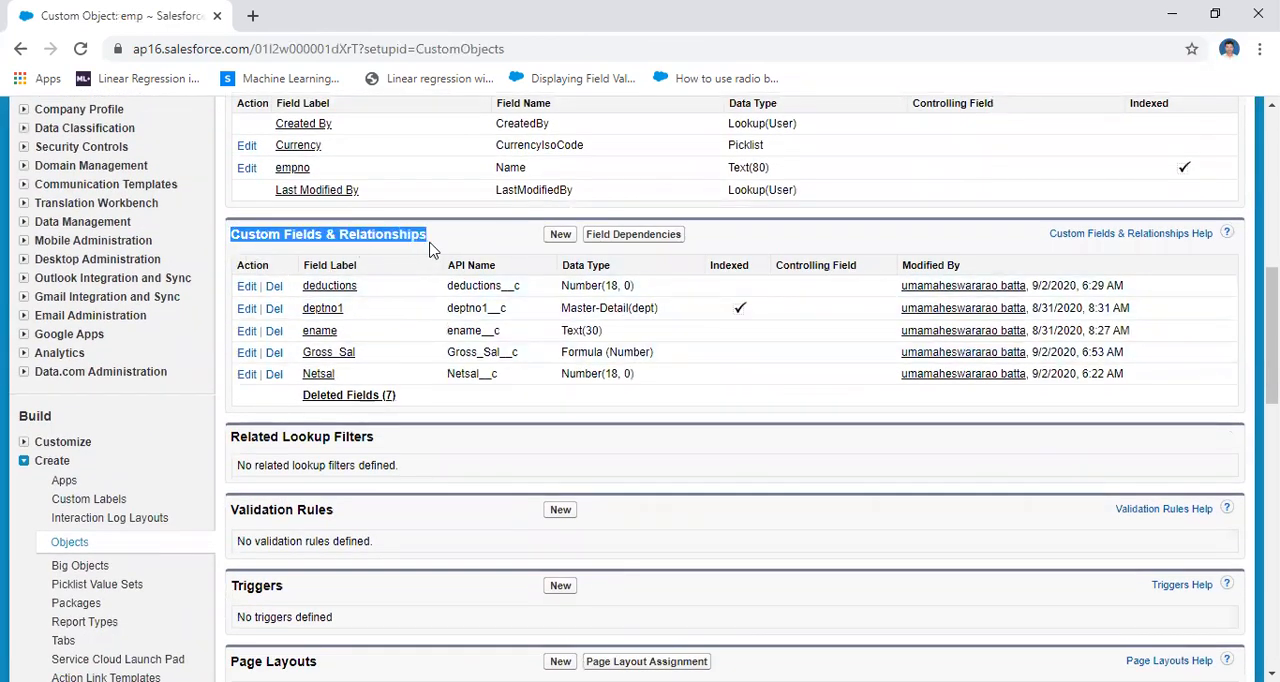
Start a new custom field on the emp object and choose Formula as its data type
click(557, 234)
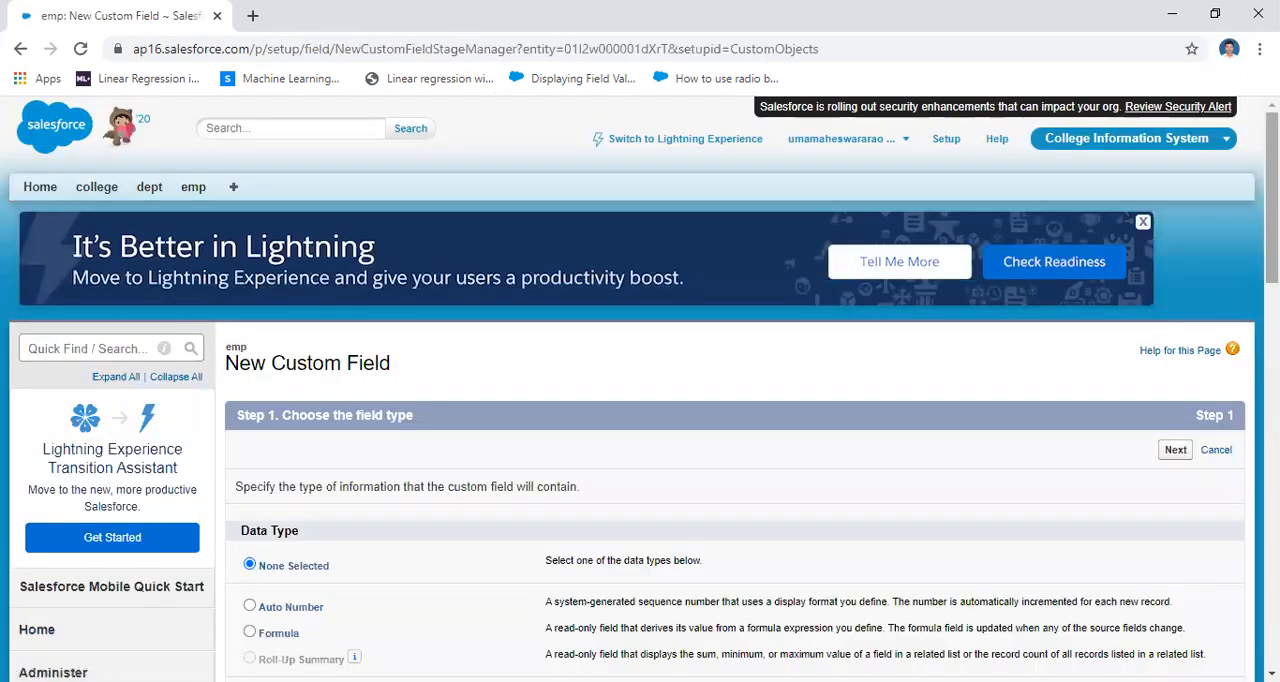
scroll(640, 388, down, 3)
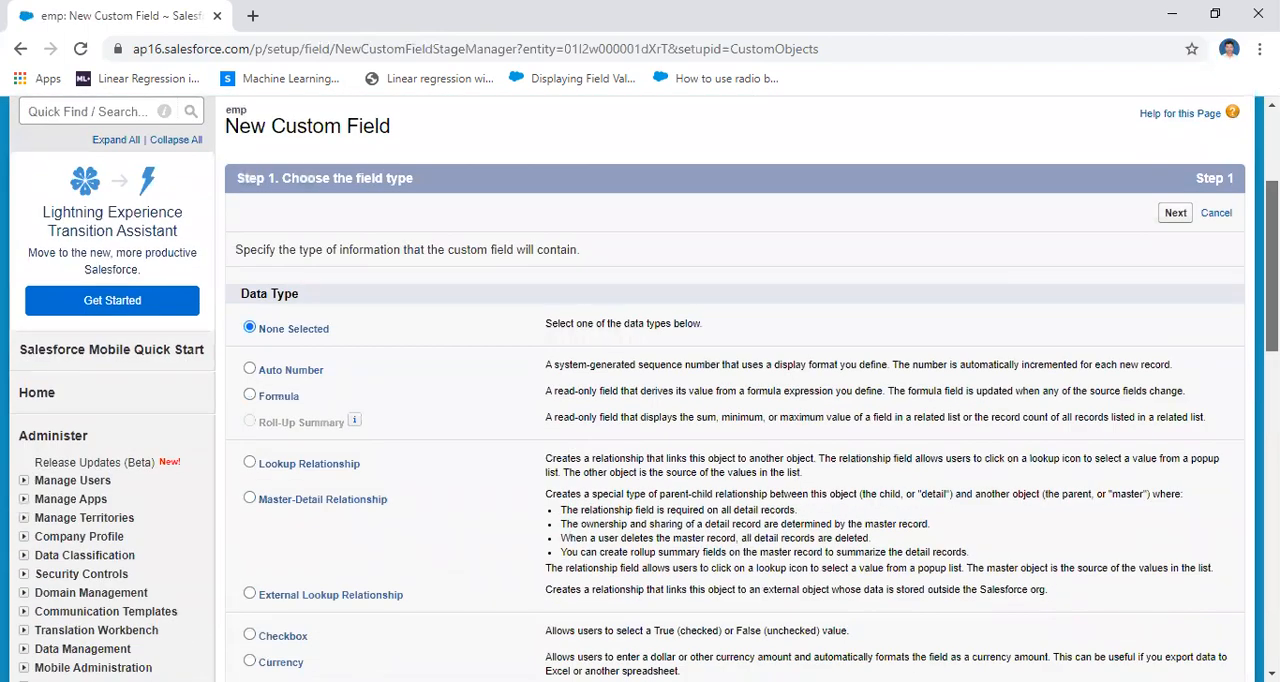
click(250, 396)
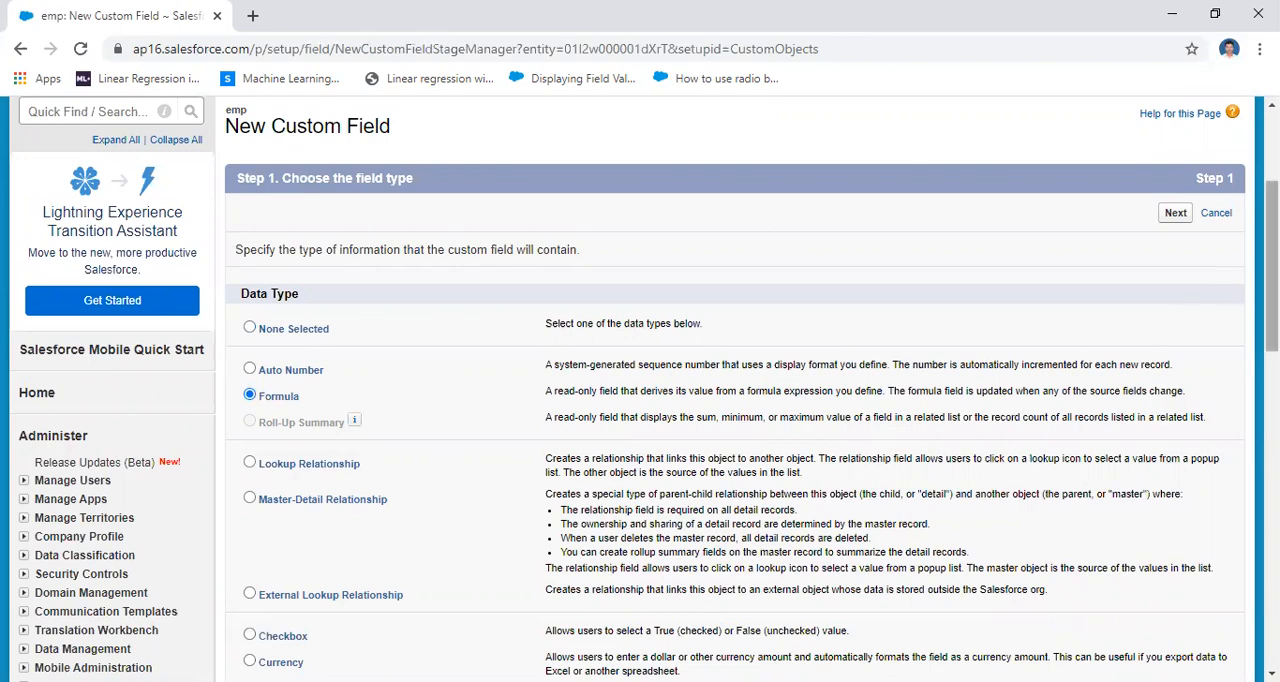
scroll(1203, 436, down, 7)
click(1175, 432)
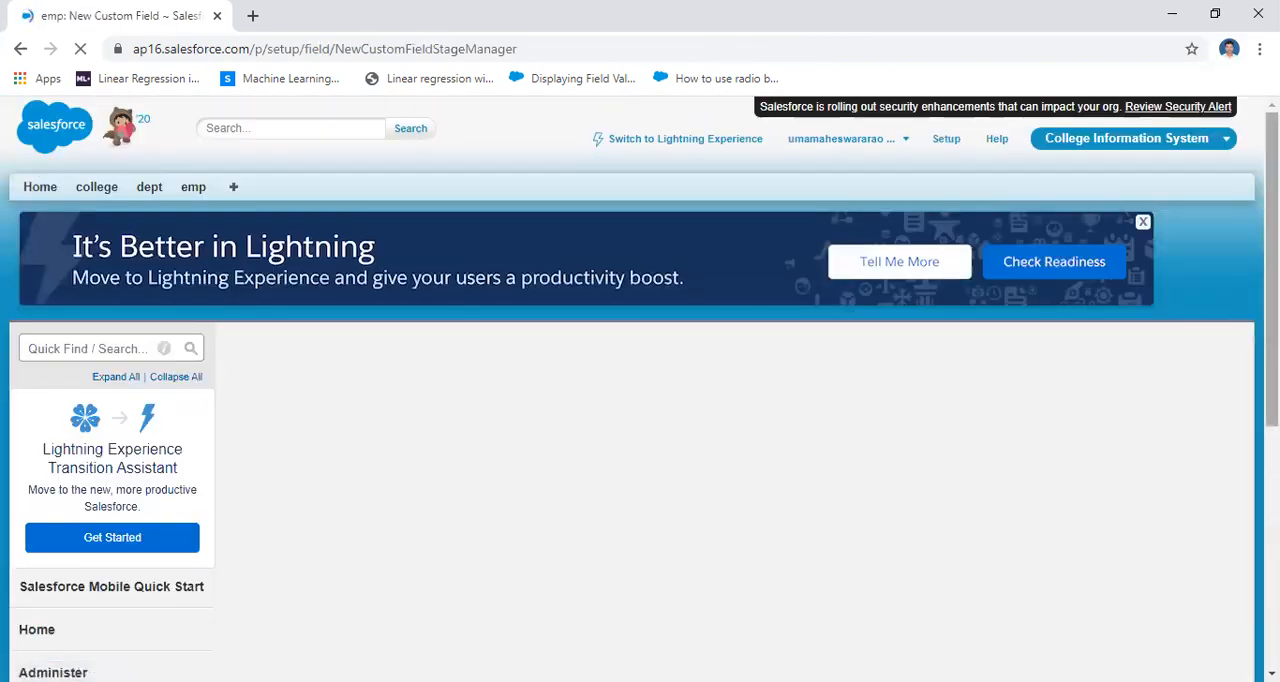
Label the formula field Final_amount and set its return type to Currency with 2 decimal places
drag(1272, 290, 1272, 391)
drag(1272, 260, 1272, 296)
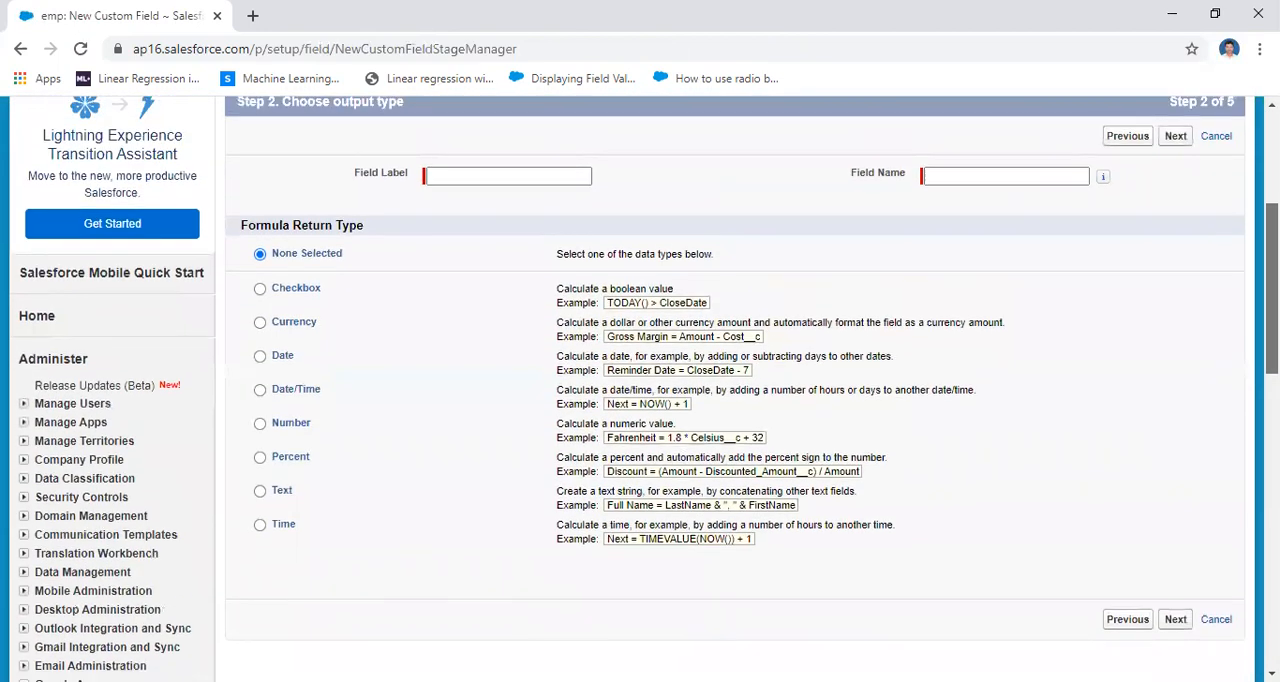
click(481, 193)
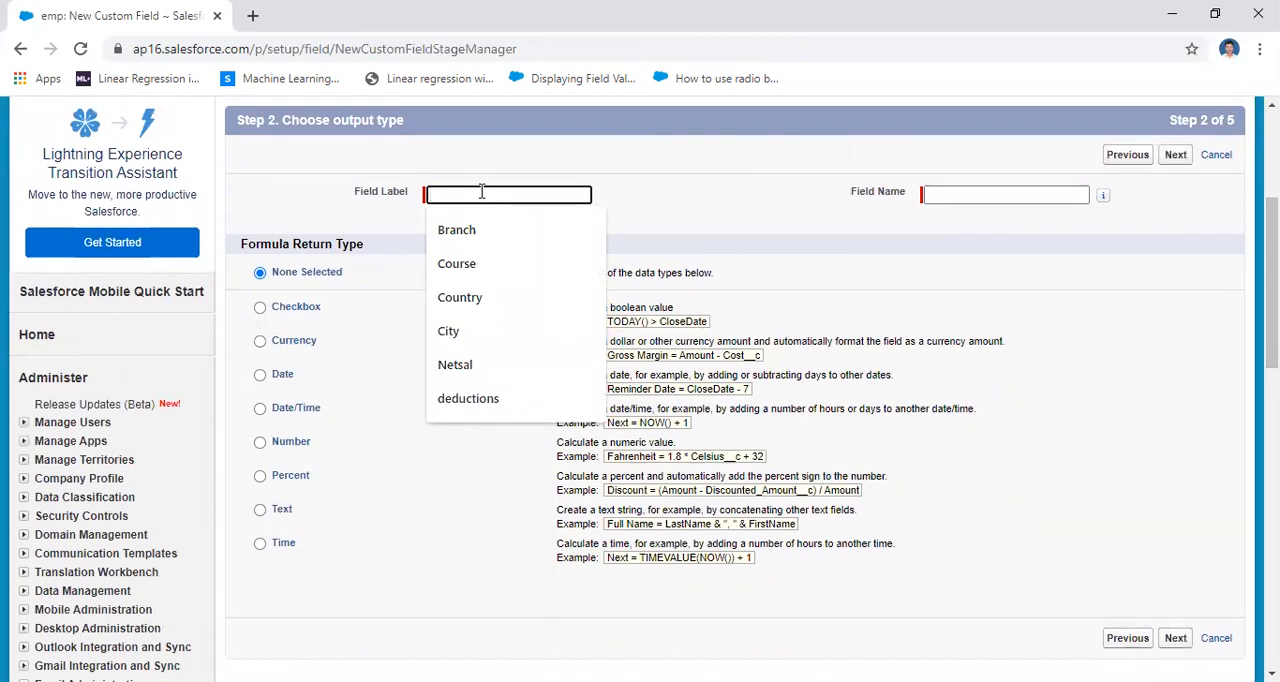
text(Final_amount)
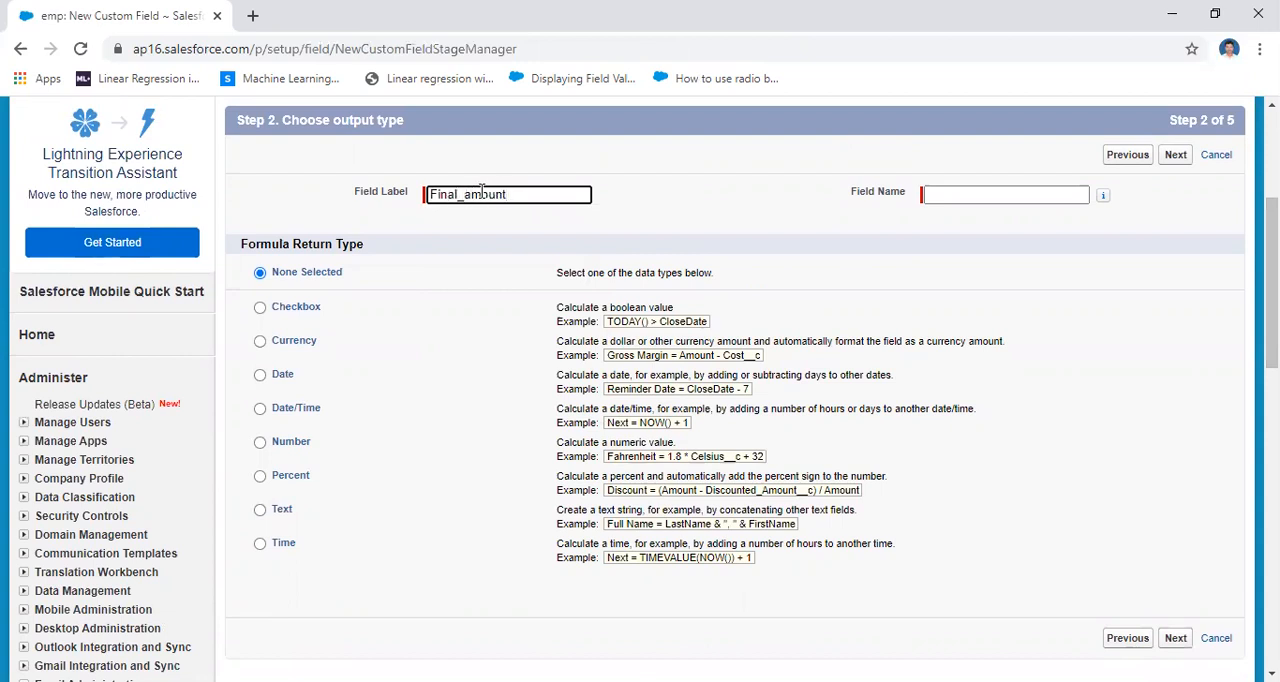
click(639, 214)
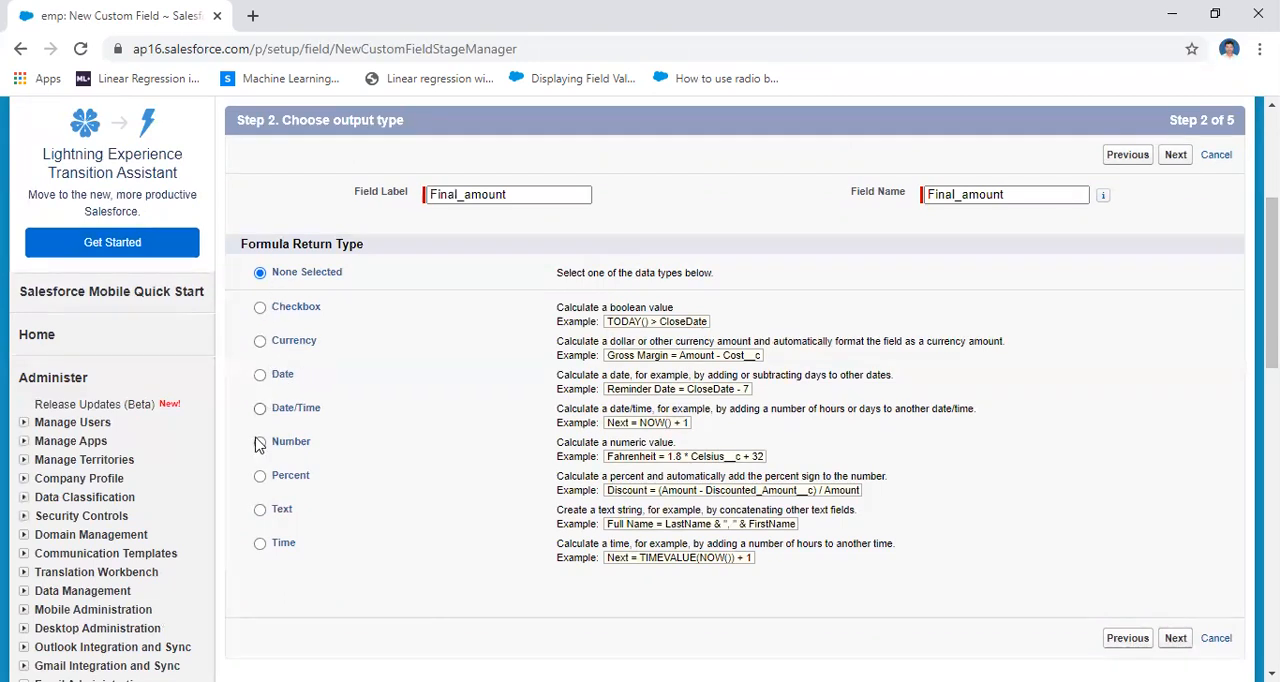
click(261, 343)
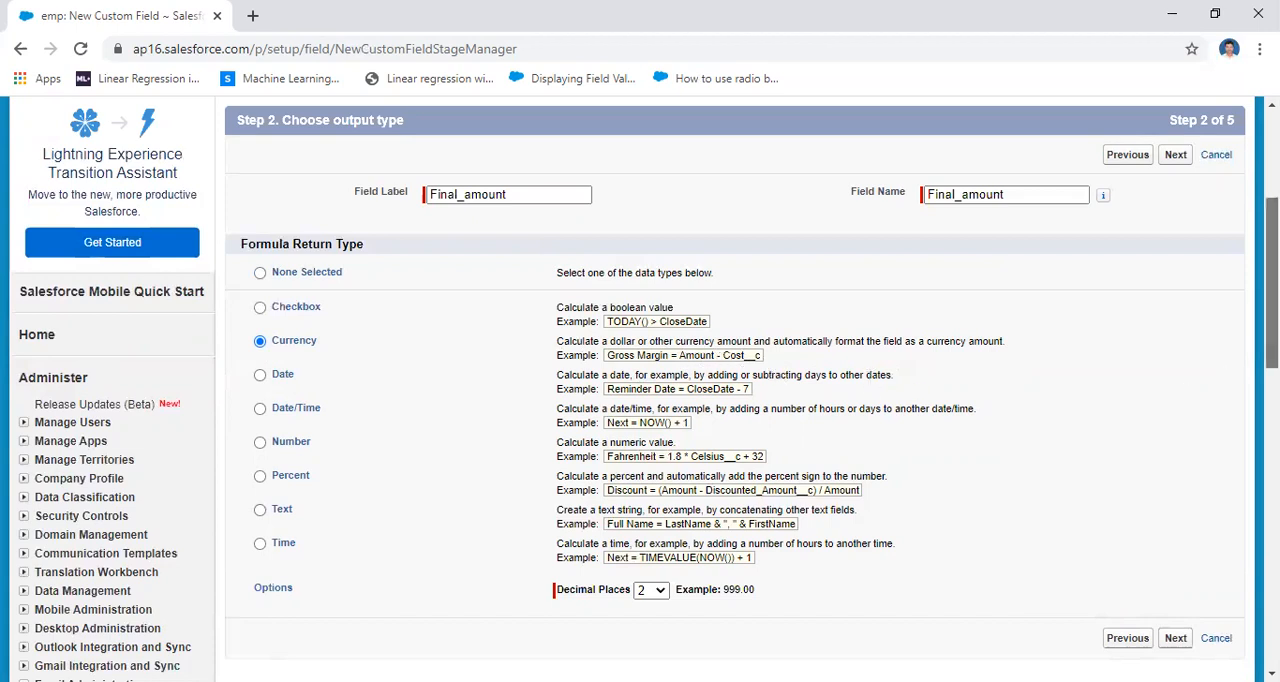
scroll(868, 406, down, 2)
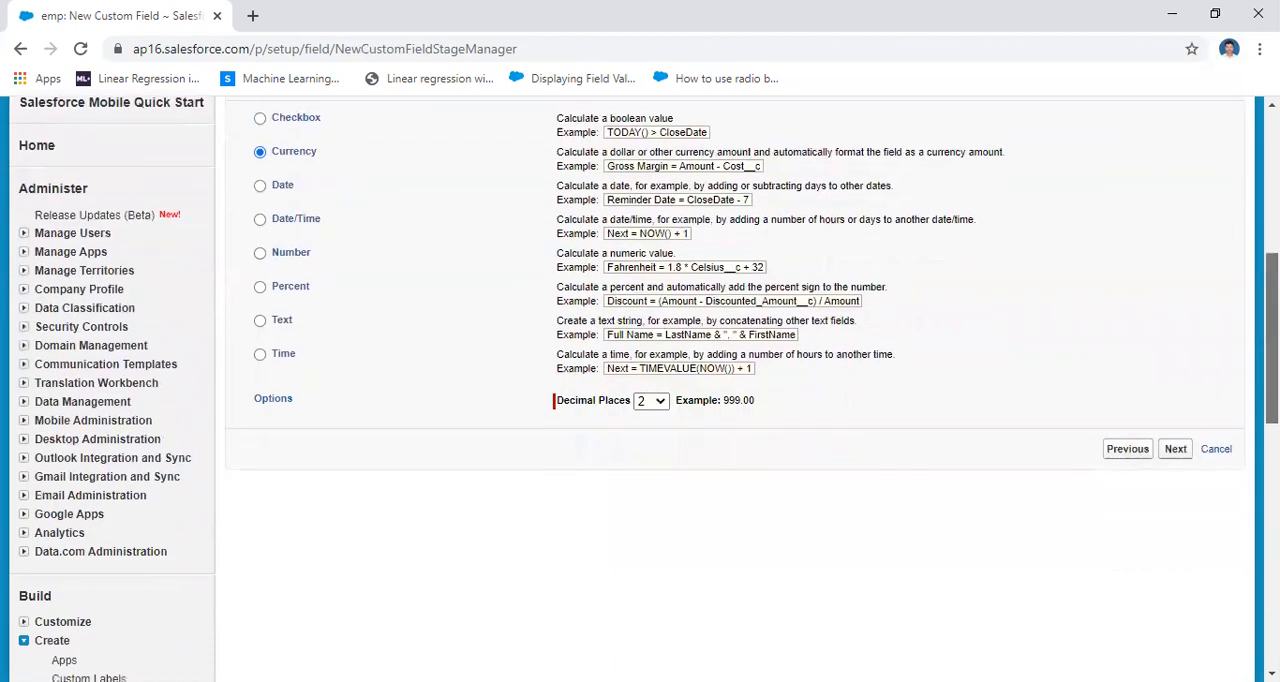
click(663, 405)
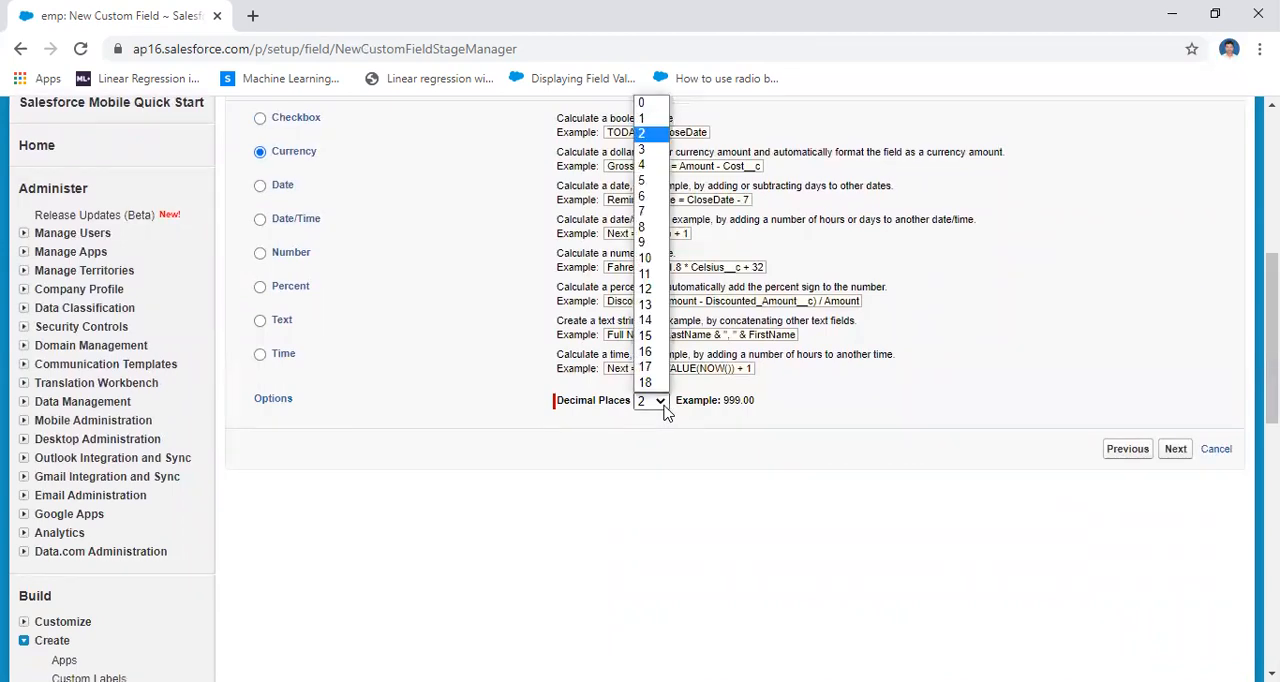
click(972, 448)
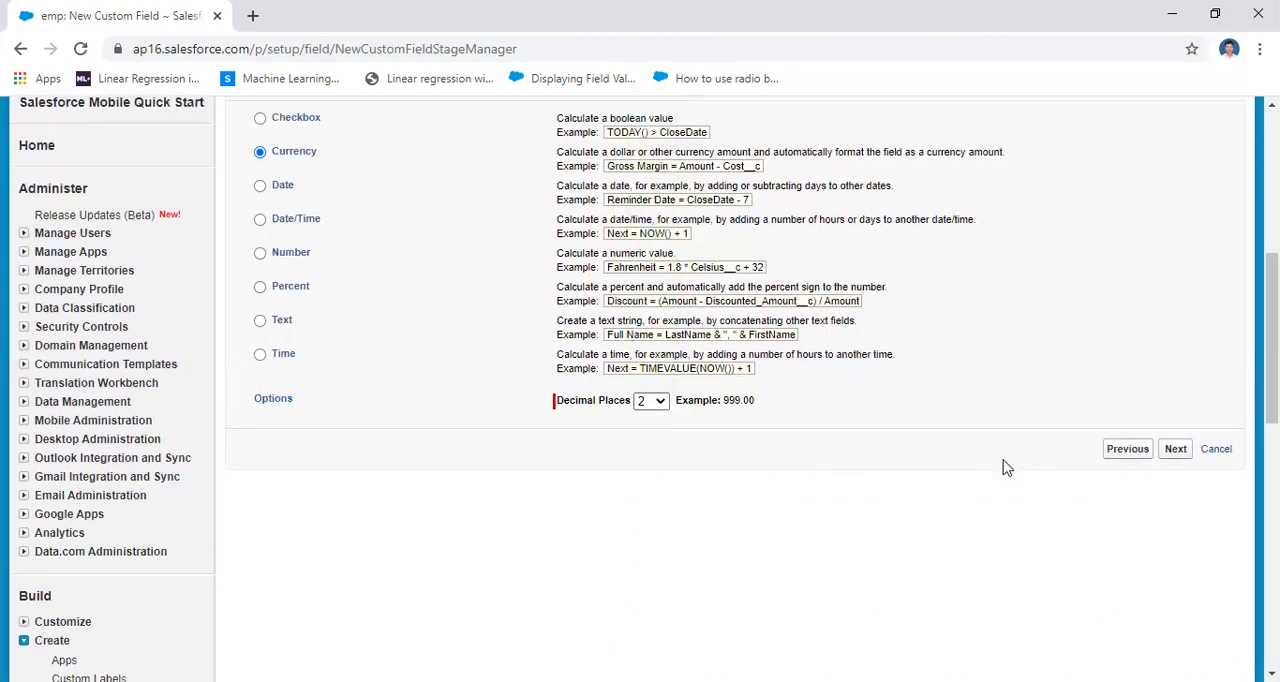
click(1178, 452)
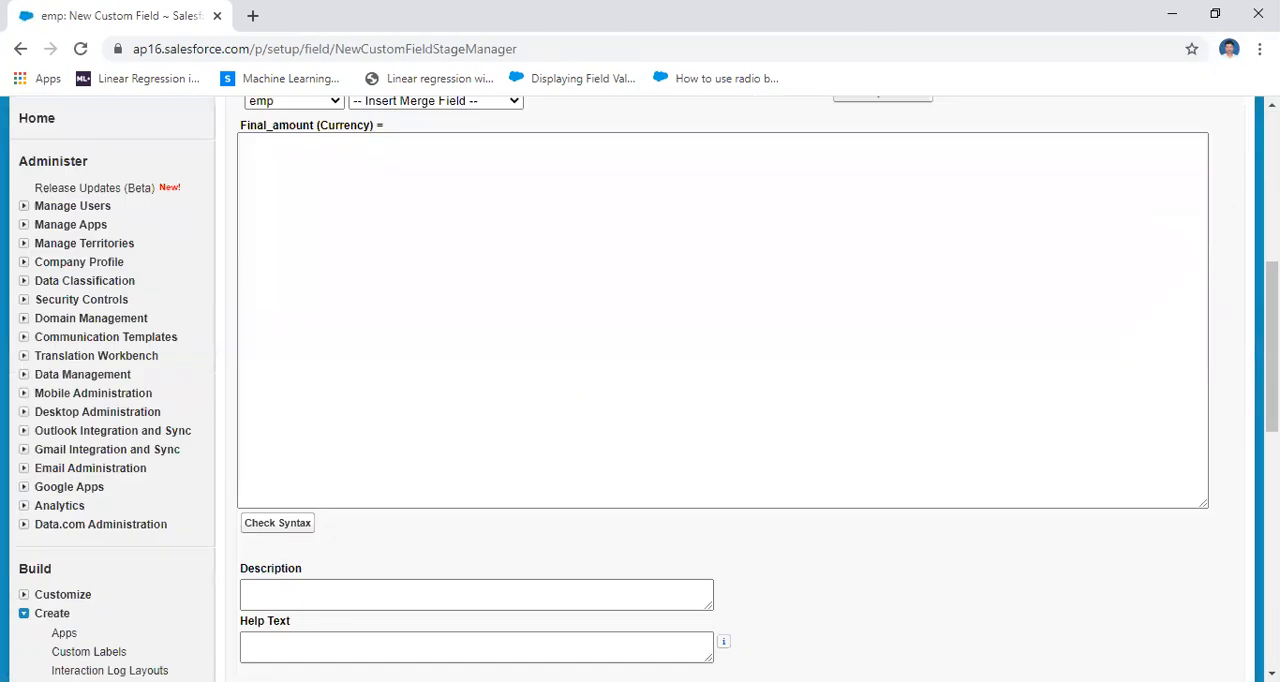
Build the Final_amount formula as Netsal__c + deductions__c and continue to field-level security
drag(1272, 347, 1272, 297)
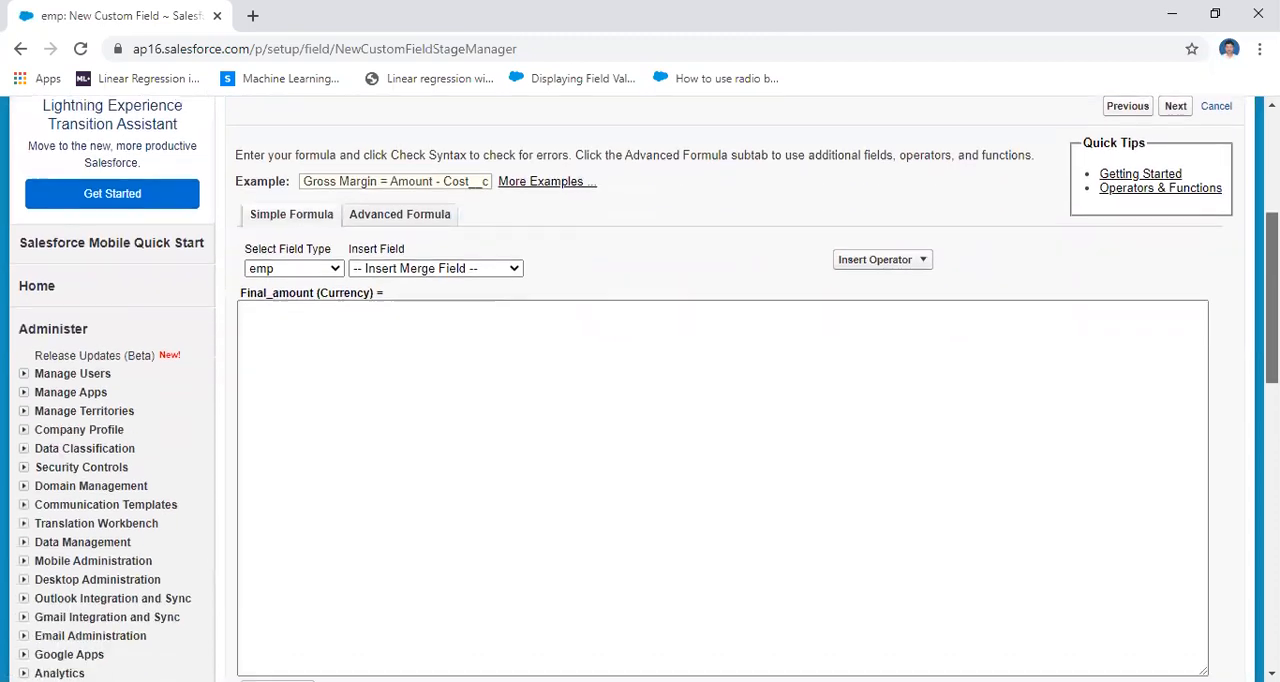
click(489, 272)
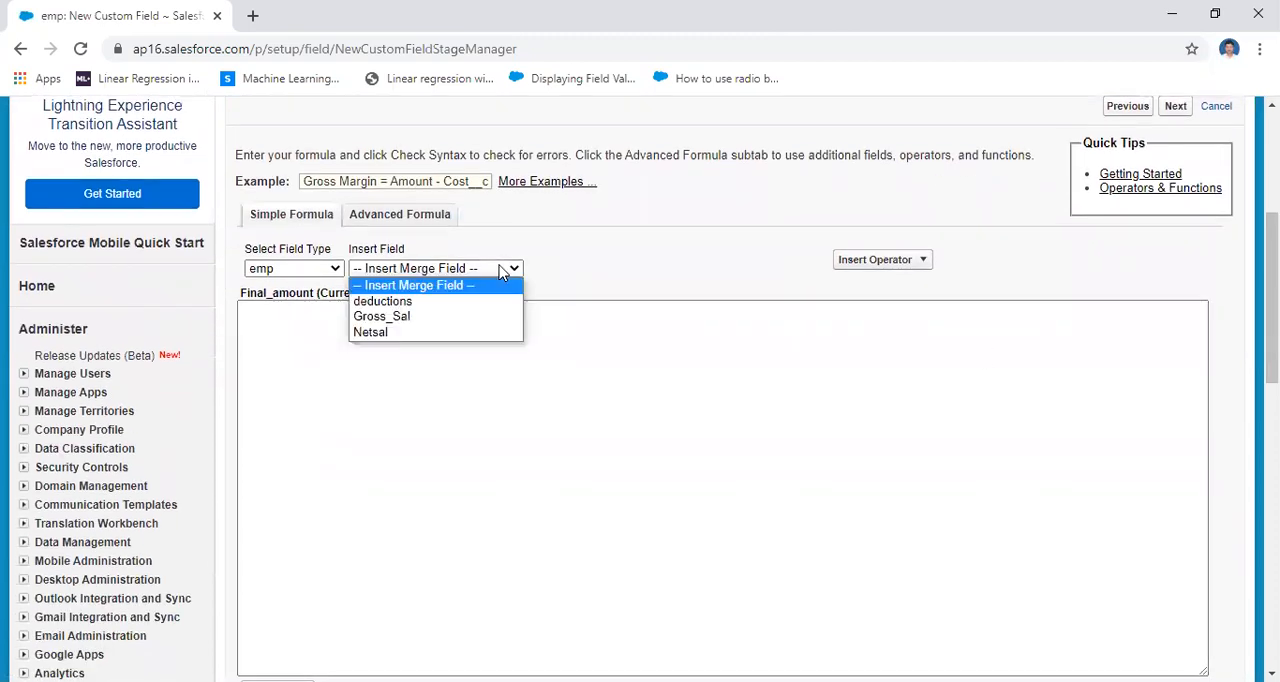
click(447, 333)
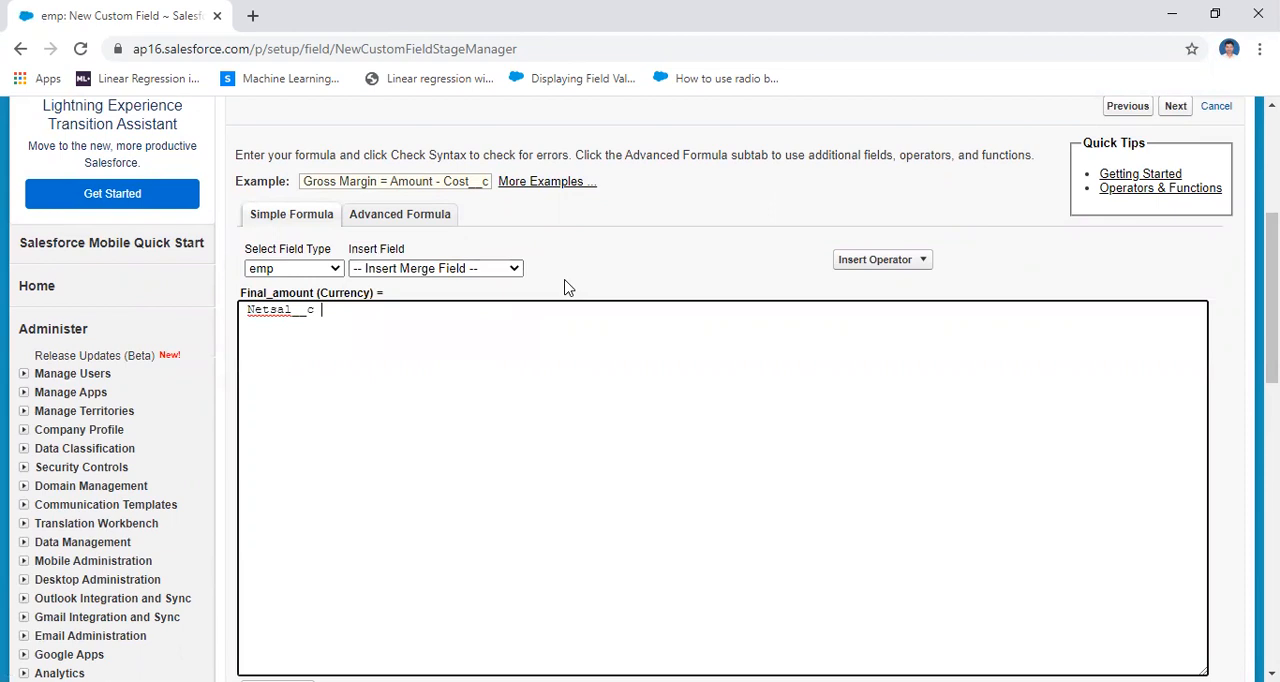
click(874, 260)
click(881, 287)
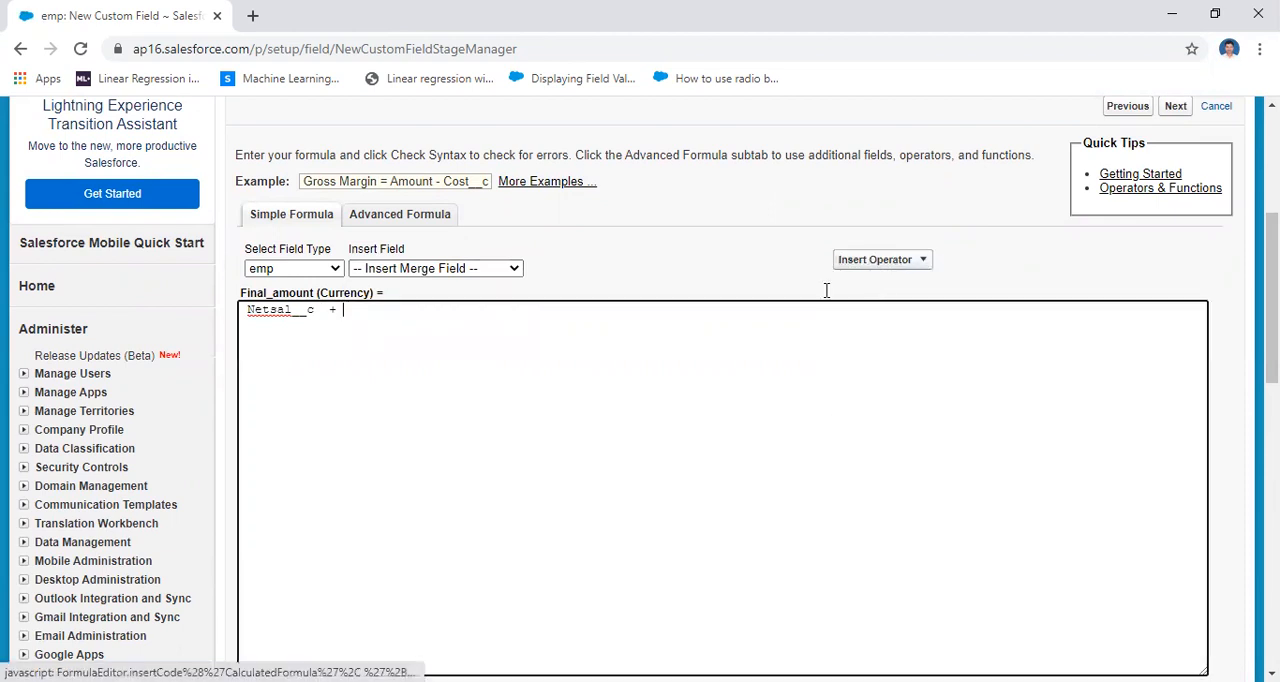
click(485, 270)
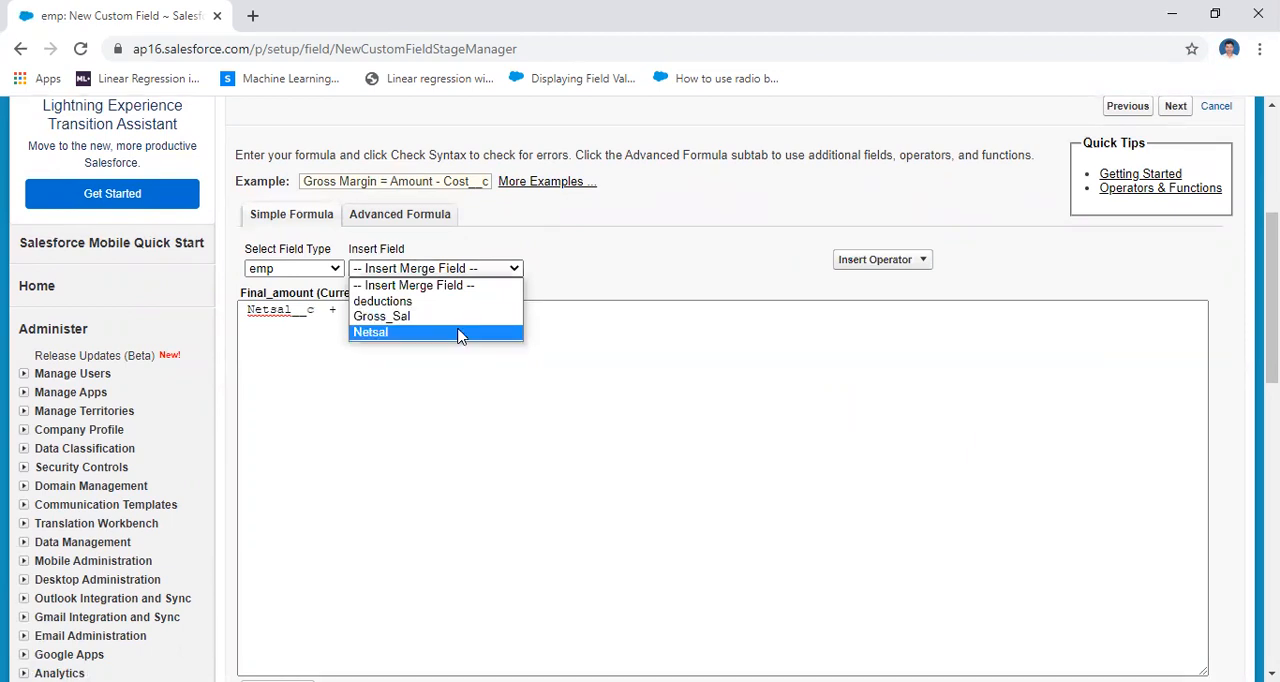
click(460, 302)
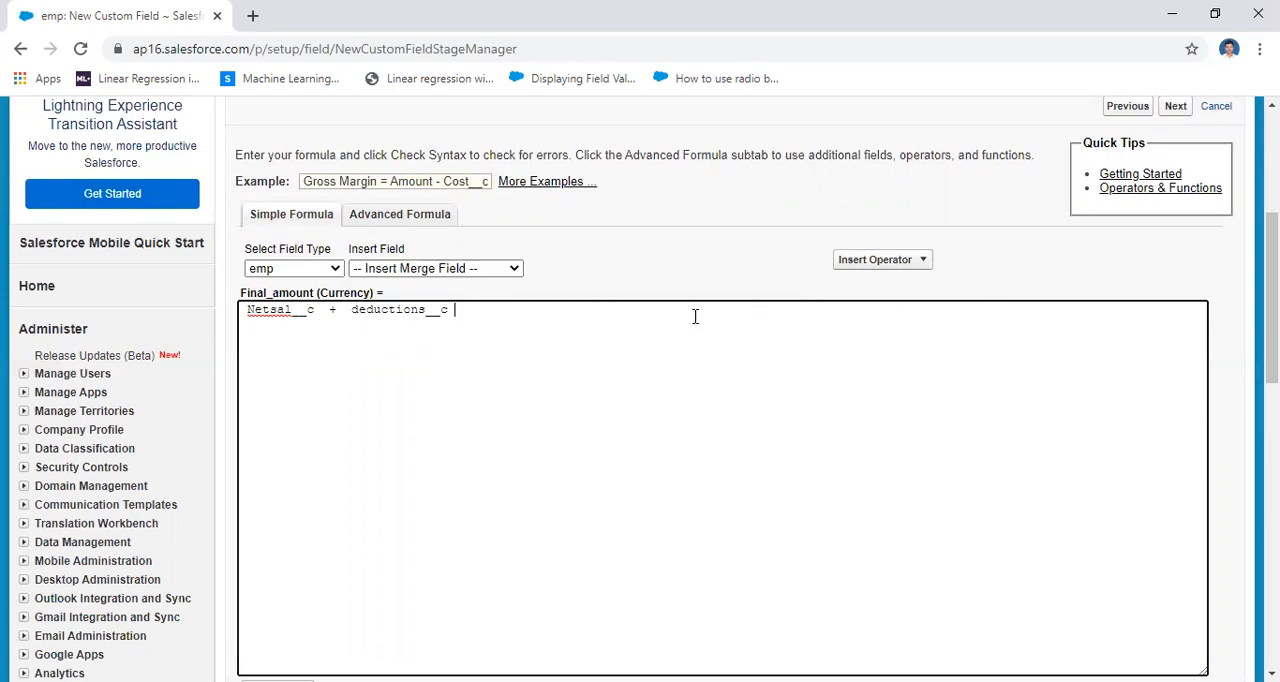
scroll(1270, 290, down, 3)
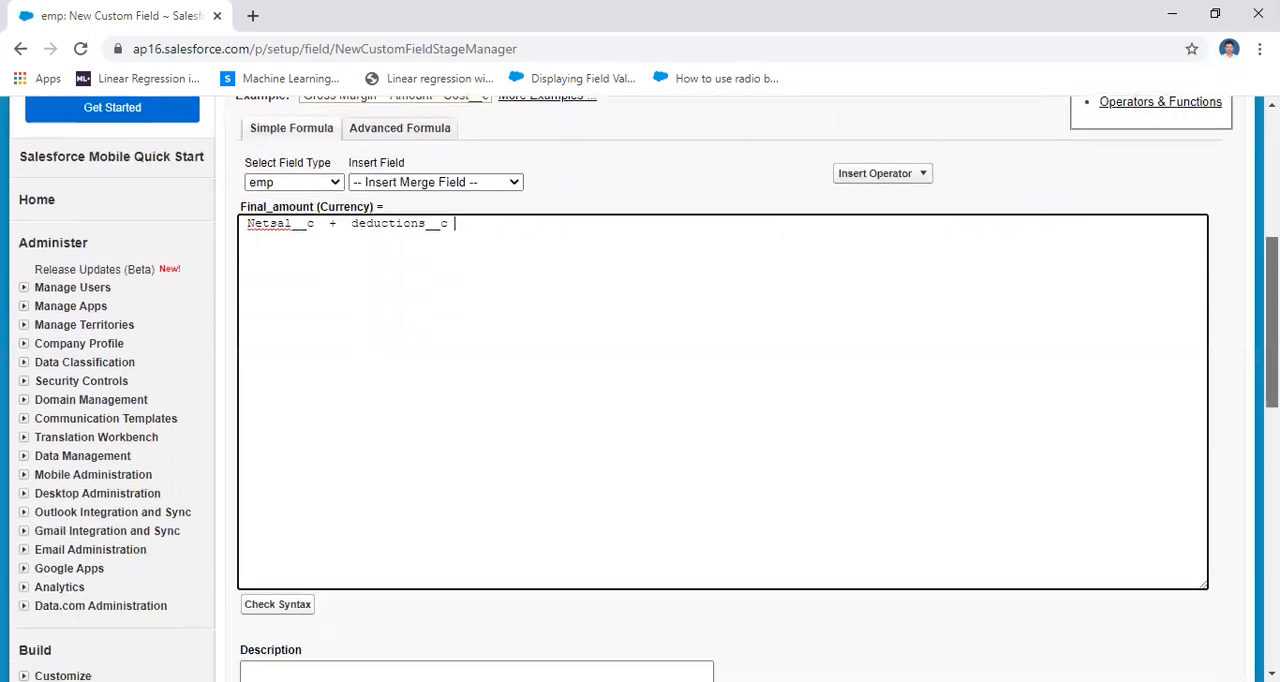
scroll(1190, 428, down, 3)
click(1175, 500)
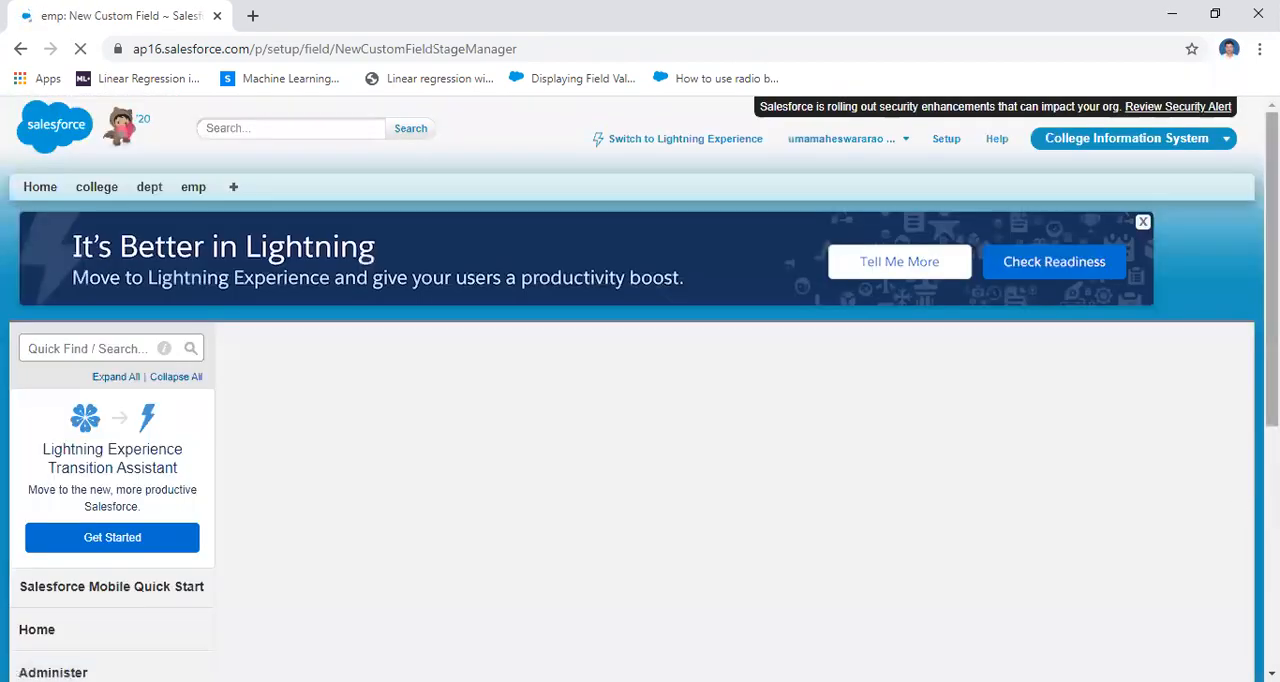
Accept the default field-level security and the emp Layout assignment, and save the Final_amount field
drag(1272, 270, 1272, 491)
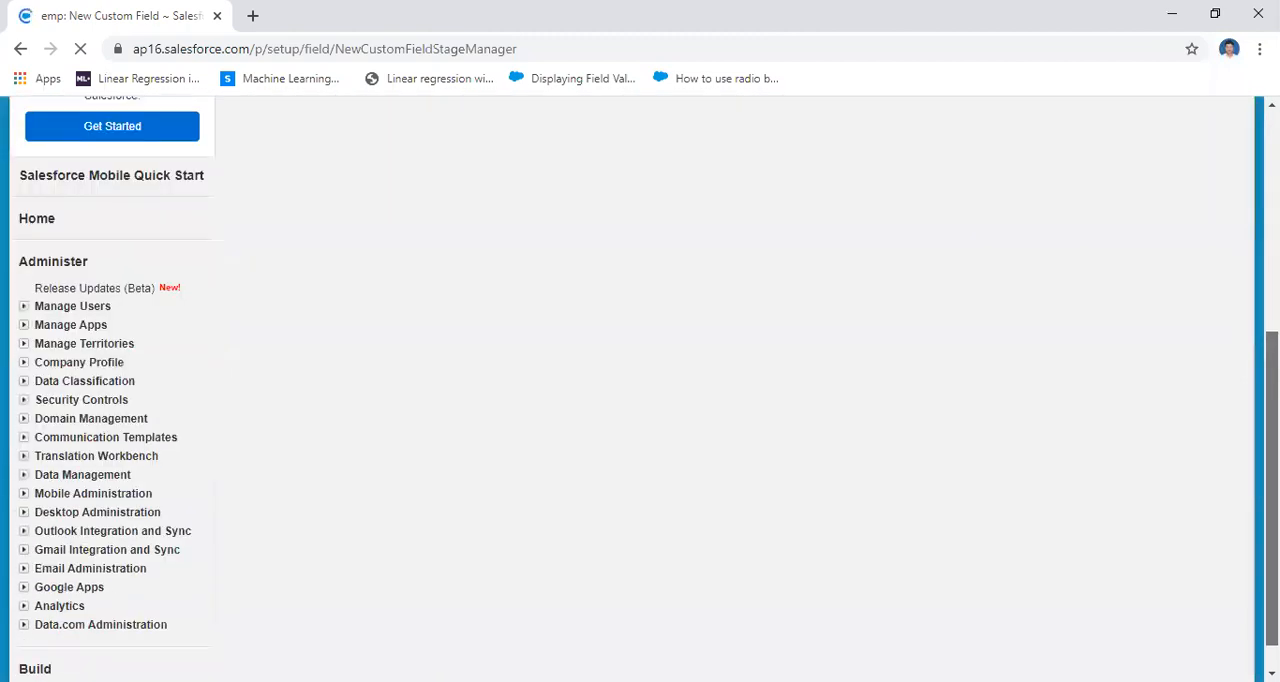
drag(1272, 318, 1272, 264)
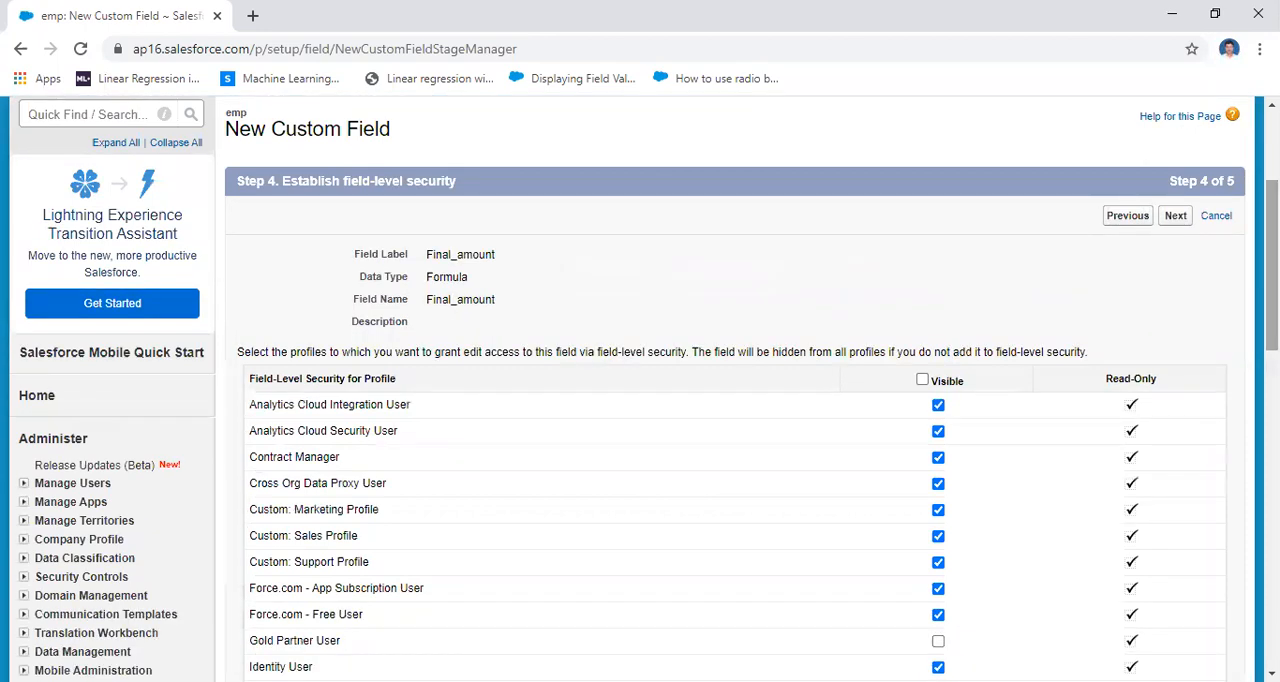
click(1176, 215)
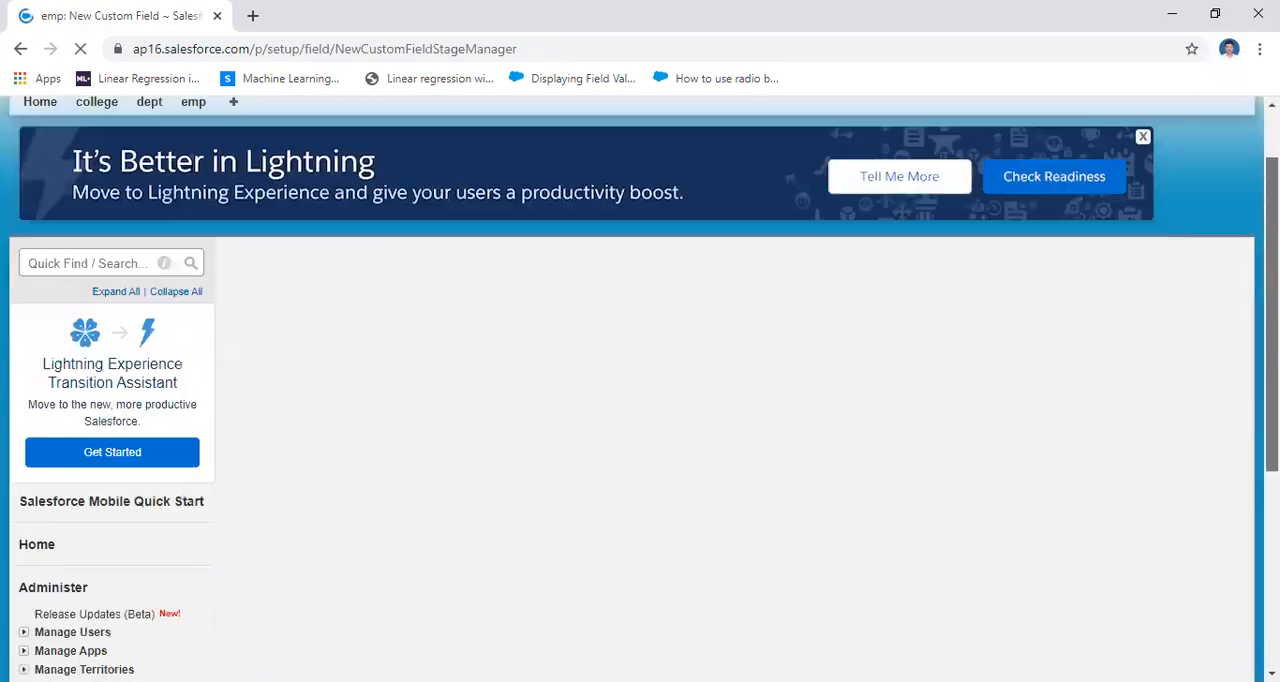
drag(1272, 300, 1272, 495)
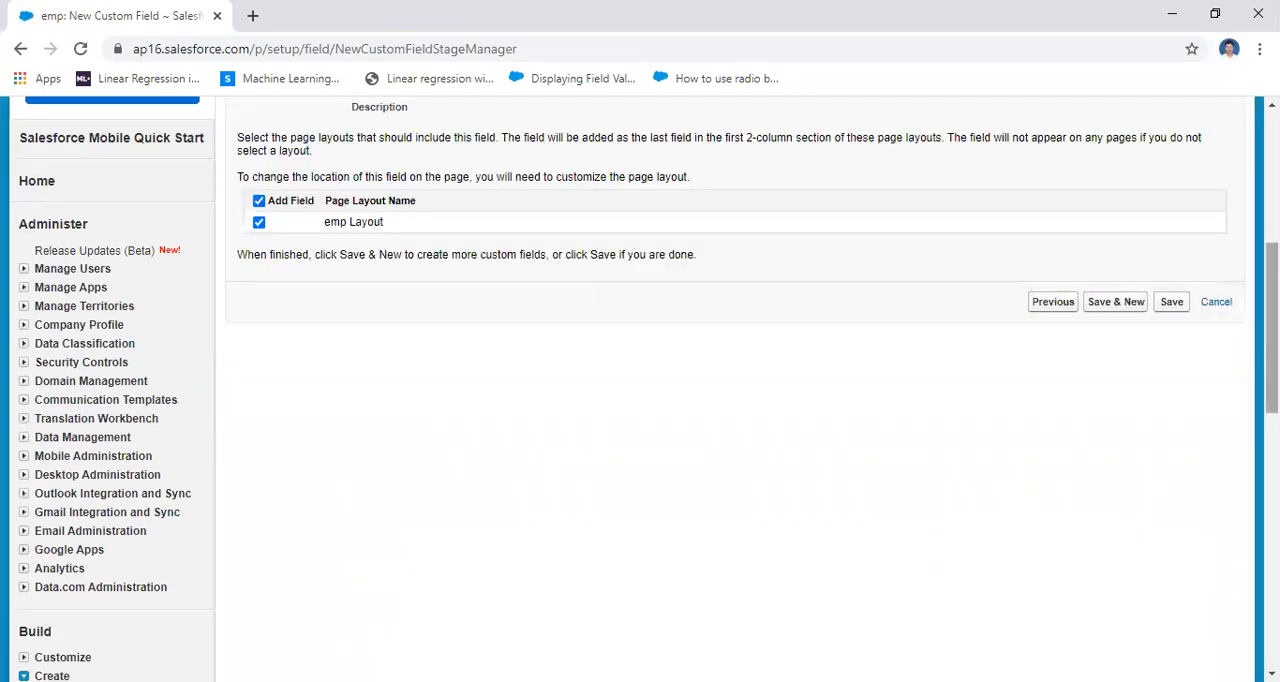
click(1171, 301)
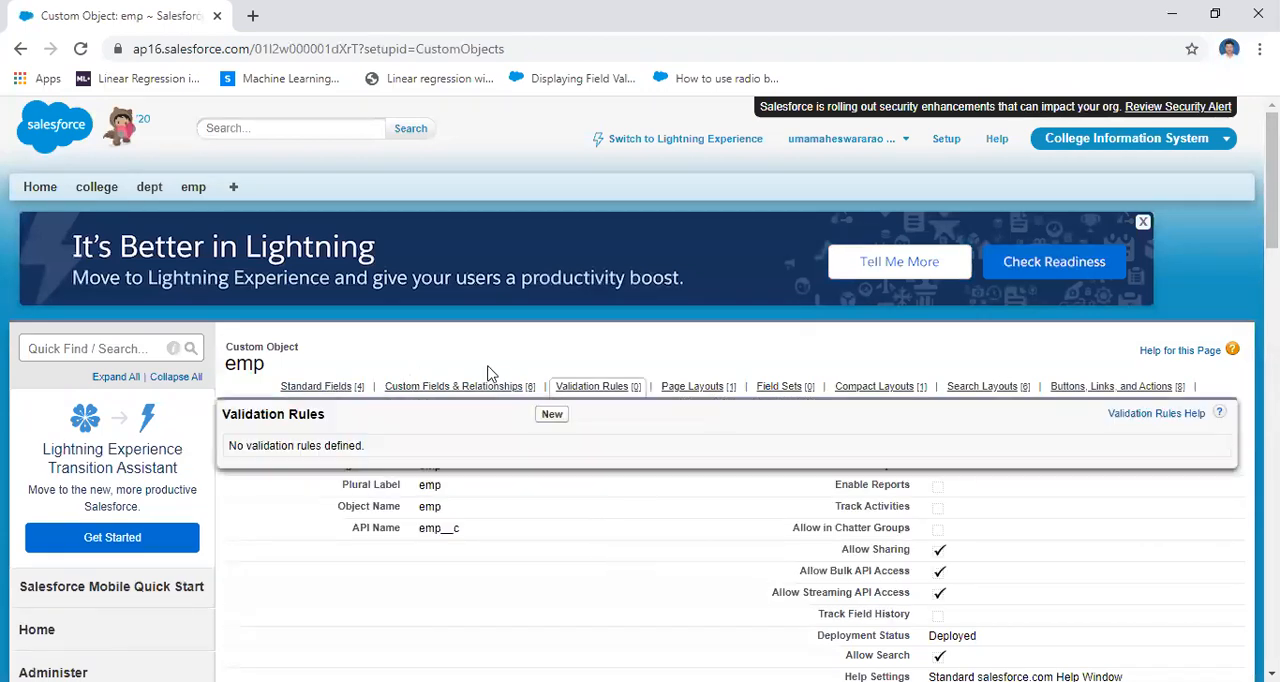
Add Final_amount to the displayed fields of emp's All list view and save the view
click(193, 187)
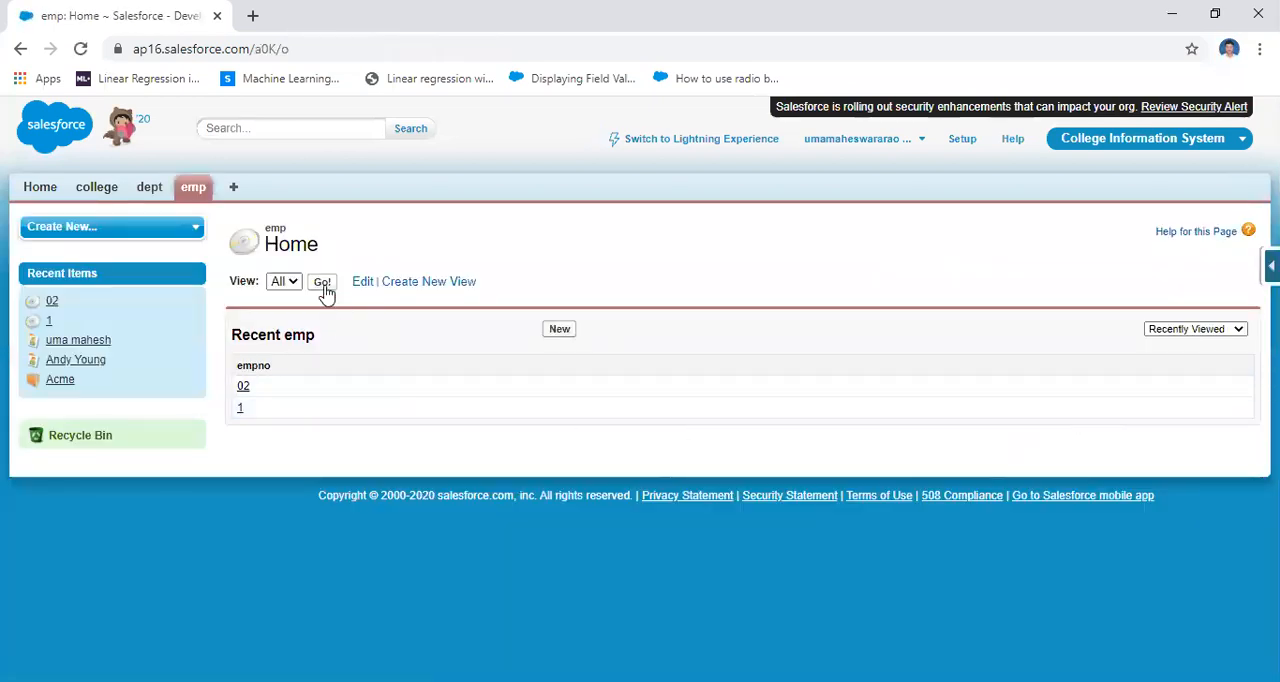
click(322, 282)
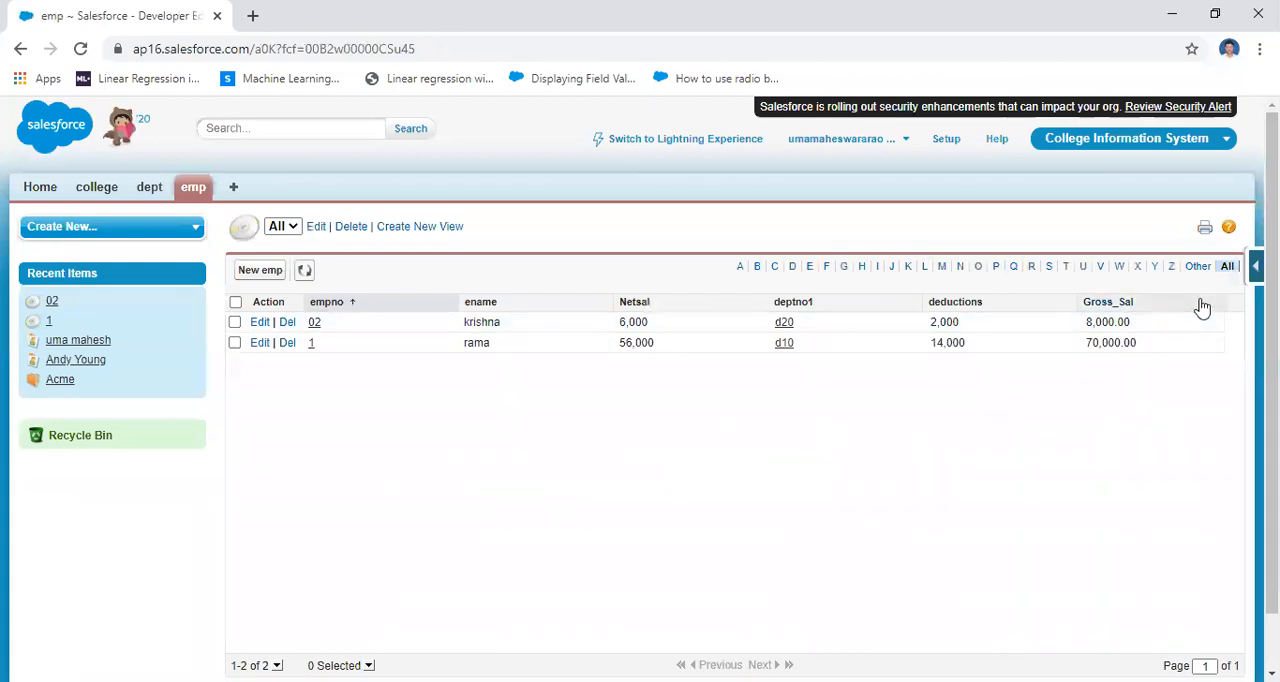
click(316, 227)
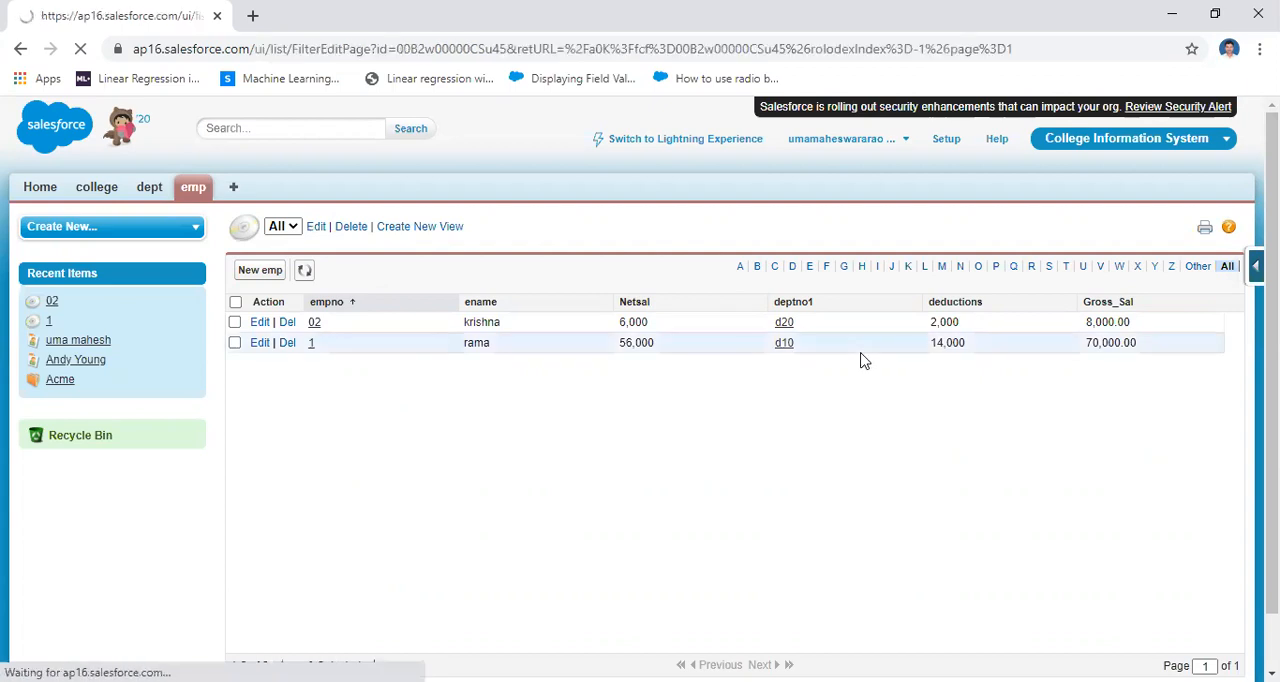
scroll(640, 400, down, 5)
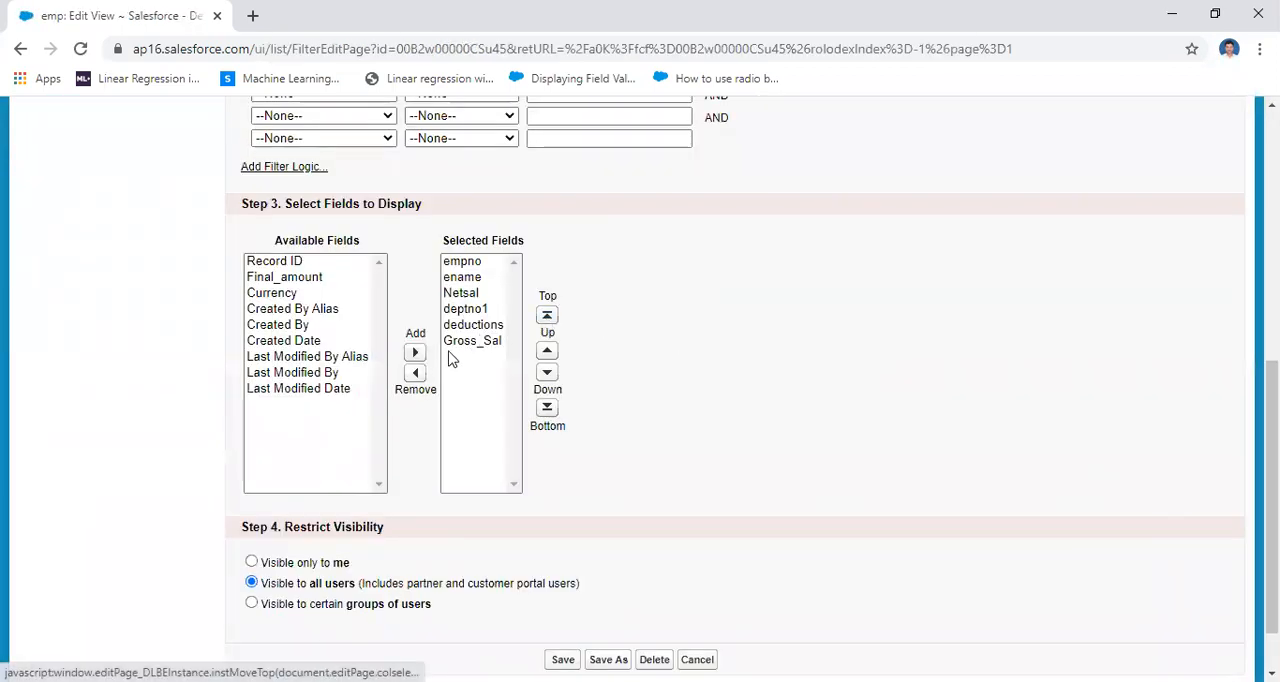
click(284, 278)
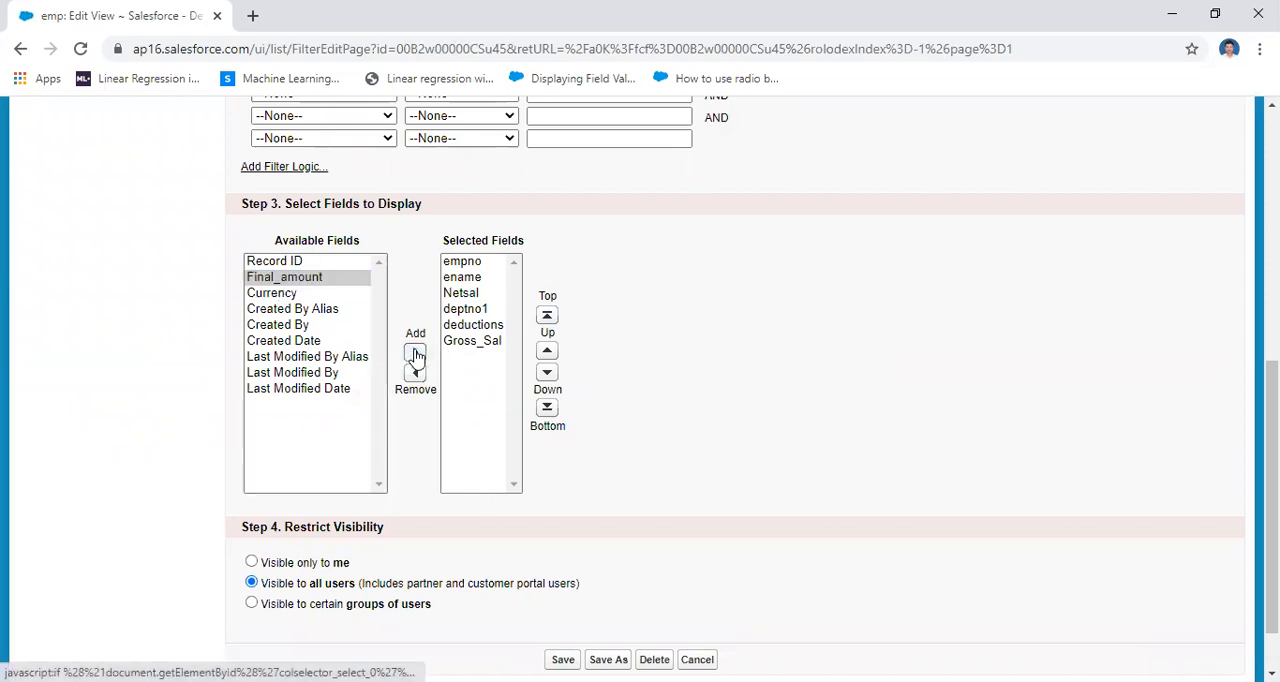
click(415, 352)
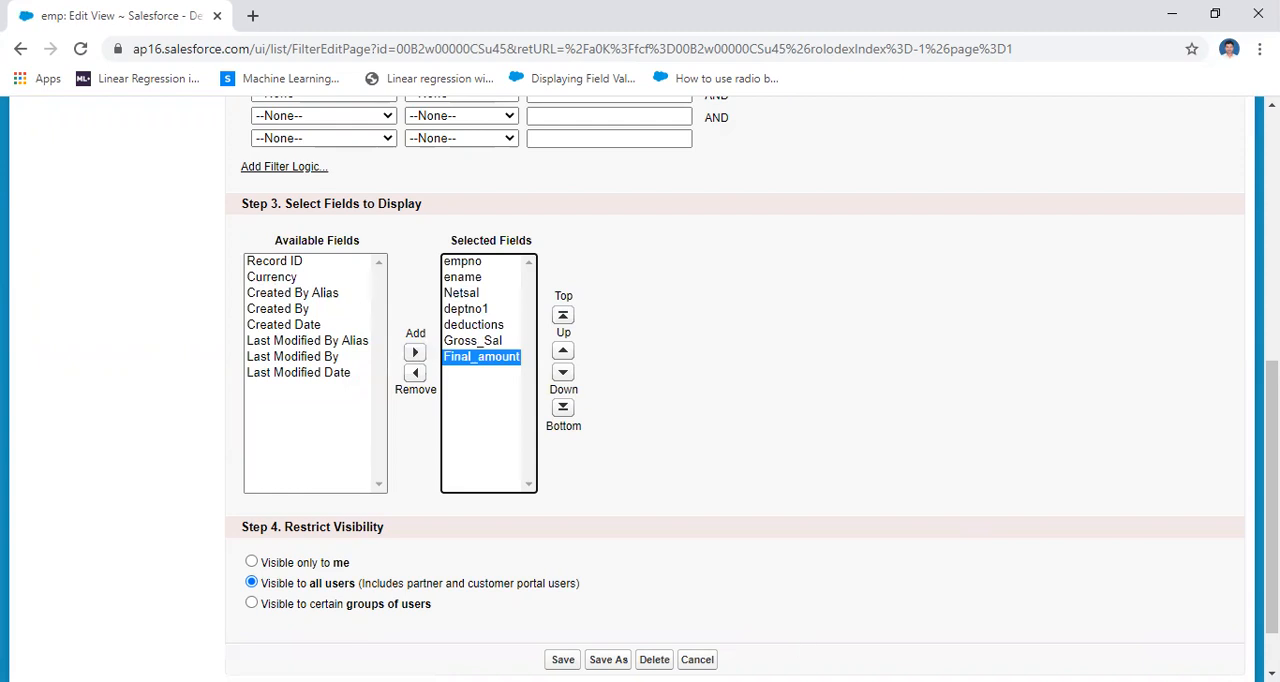
click(563, 660)
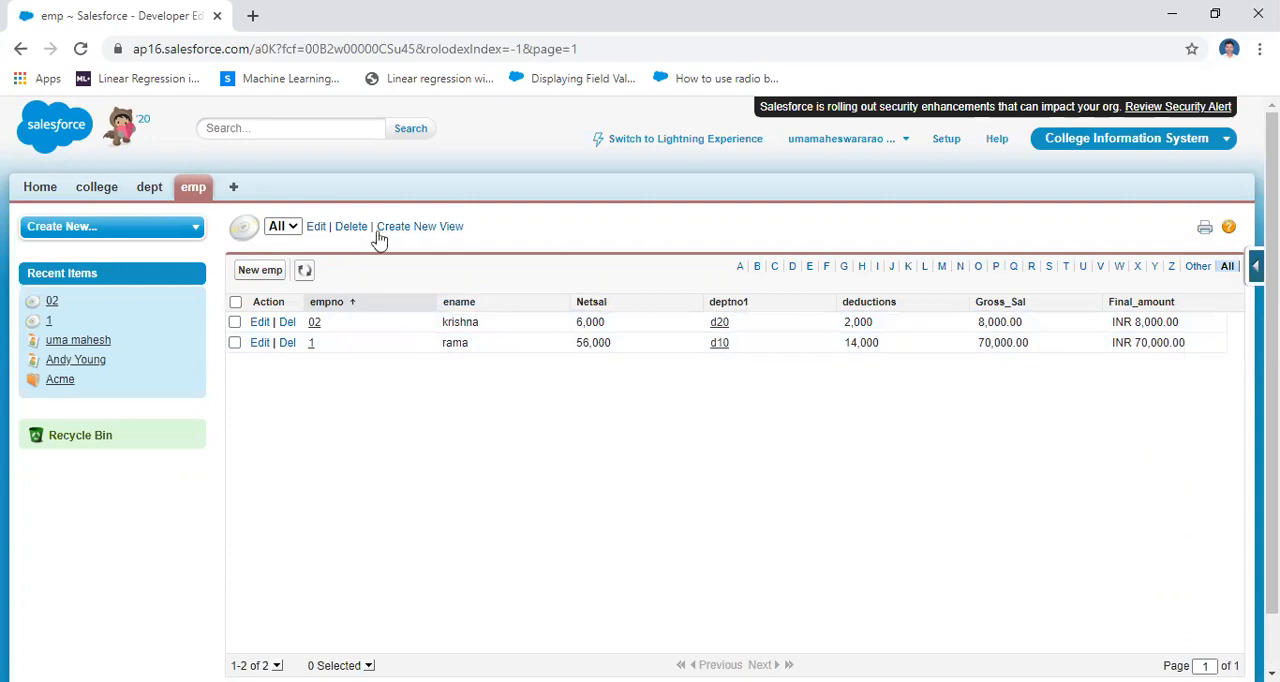
Start a new emp record with empno 3, fill in the employee's name and set Netsal to 60000
click(190, 187)
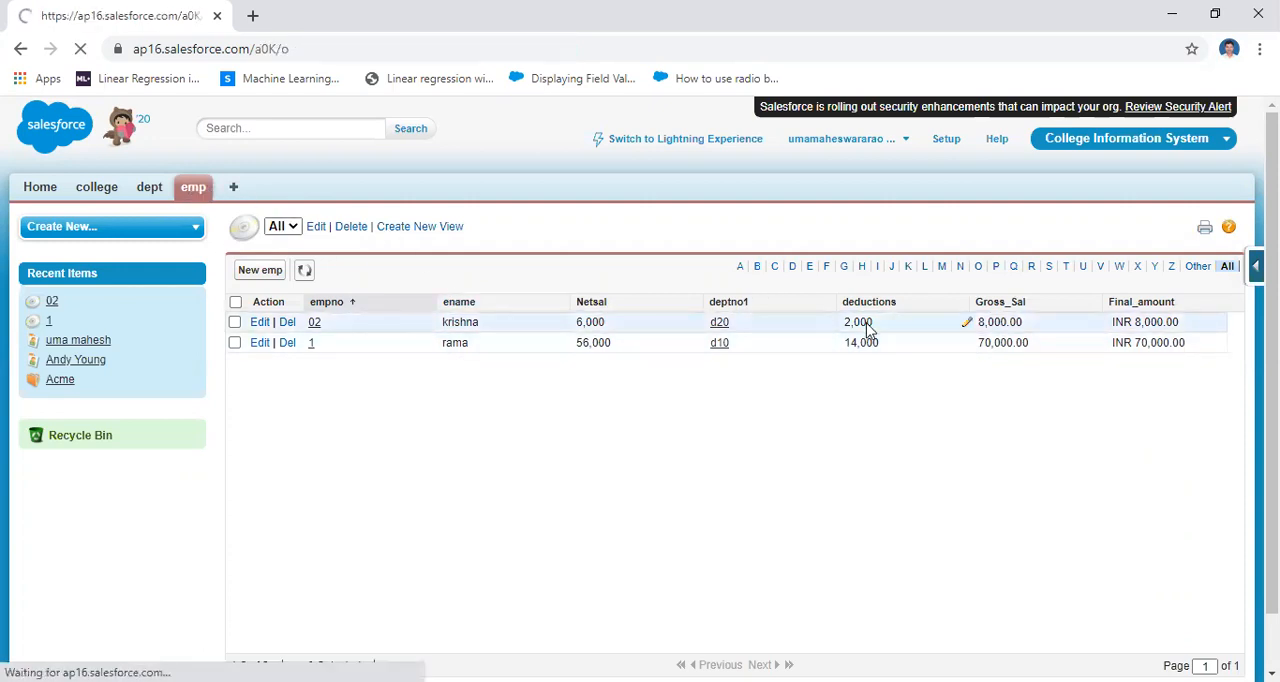
click(560, 331)
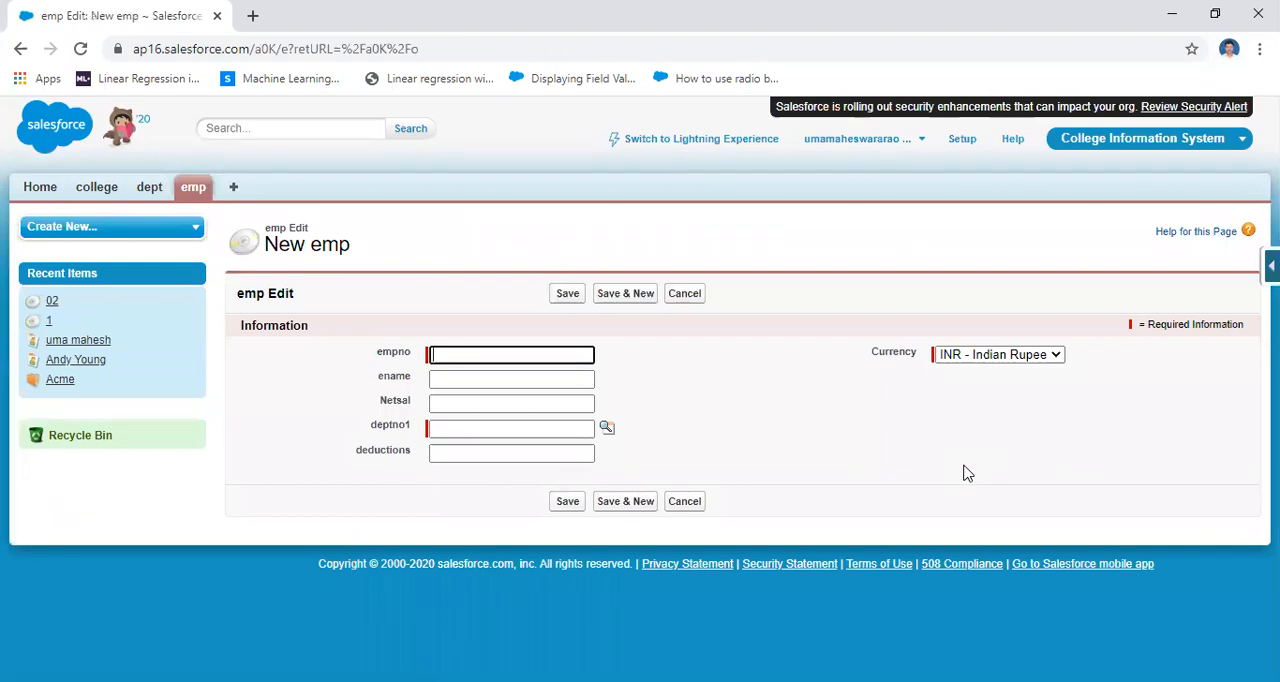
text(3)
click(503, 380)
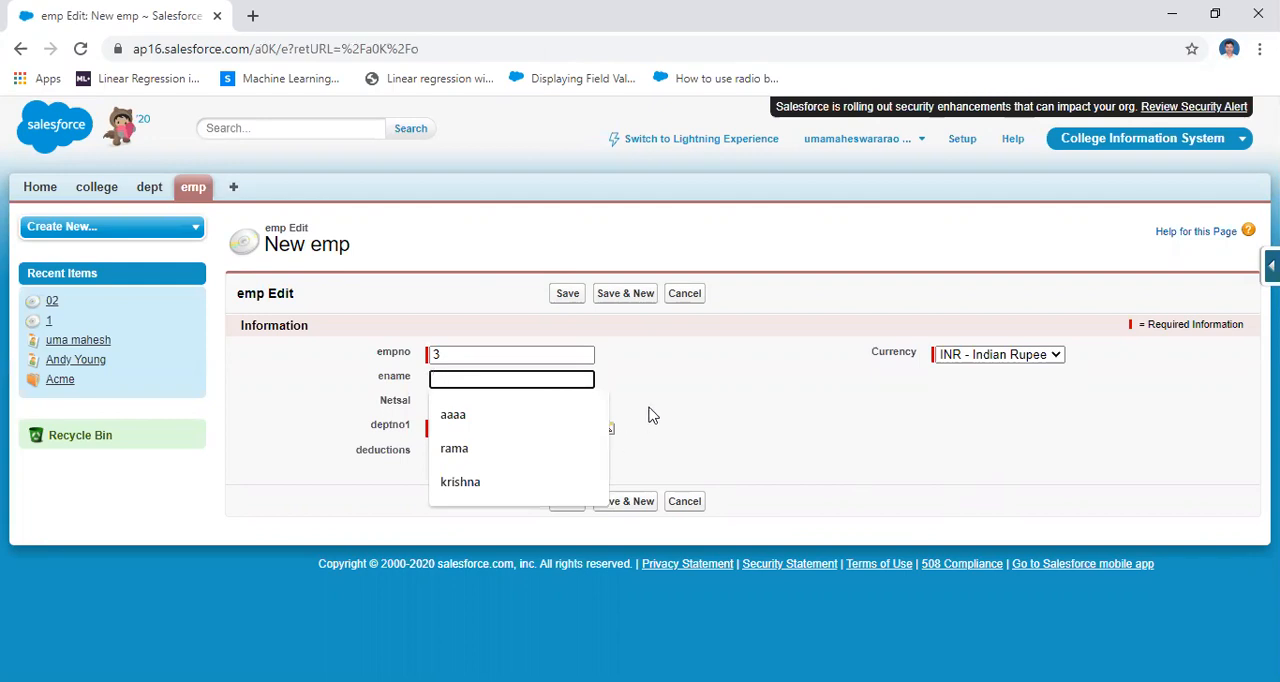
text(siva)
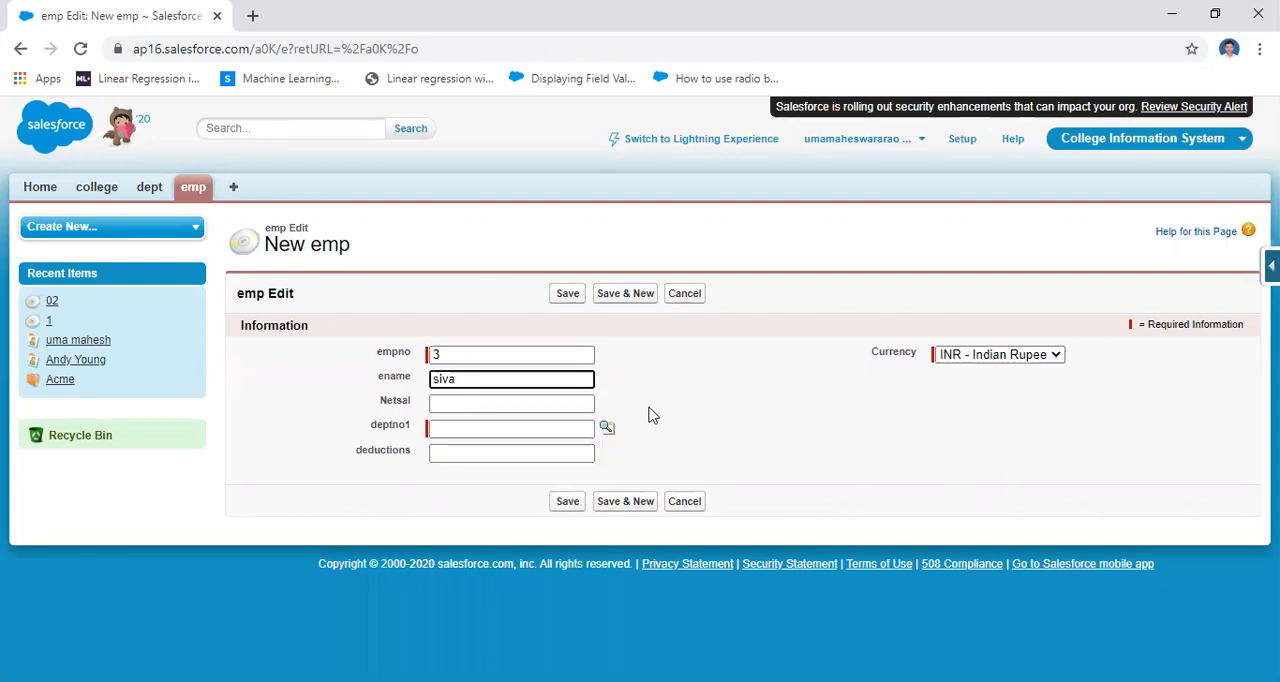
click(525, 403)
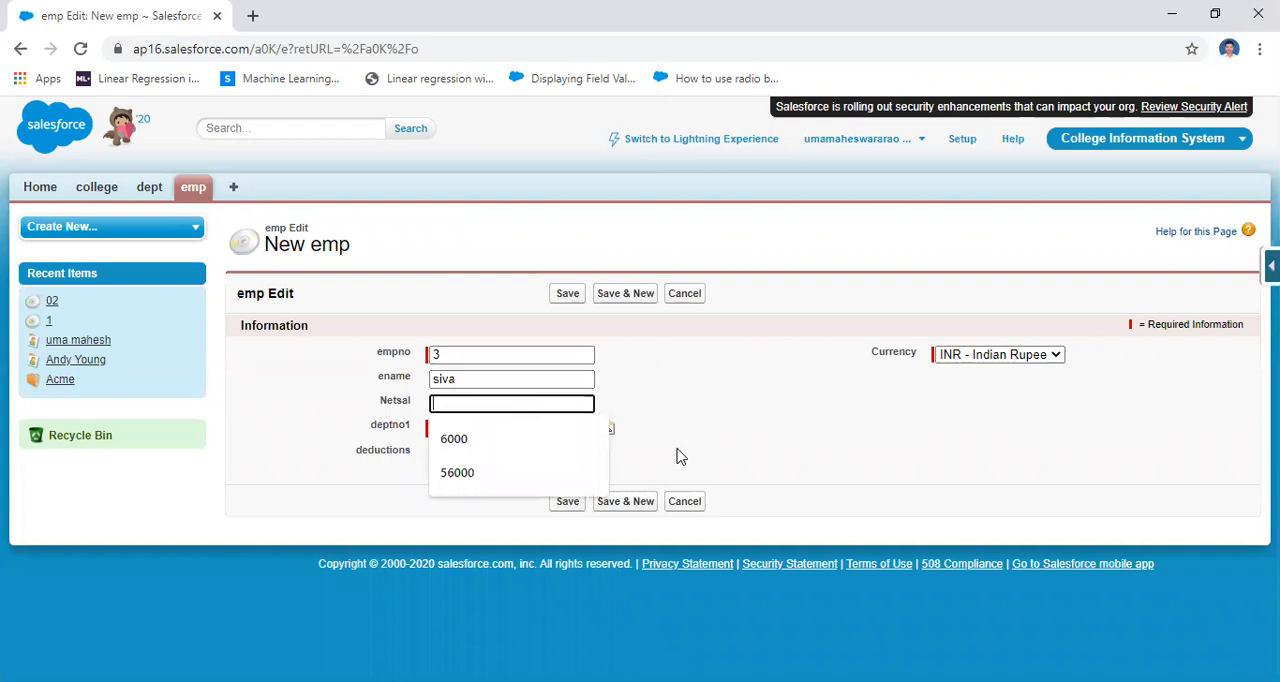
text(60000)
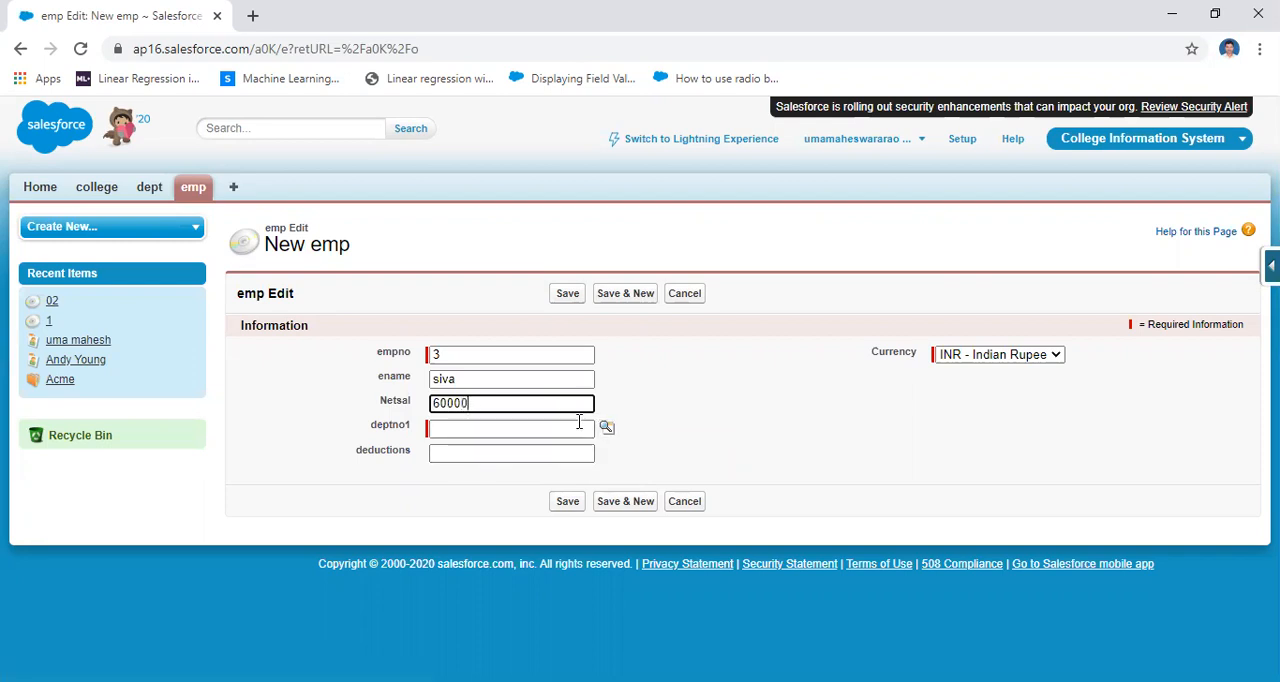
Look up d10 as the record's deptno1, set deductions to 25000 and save the emp record
click(607, 429)
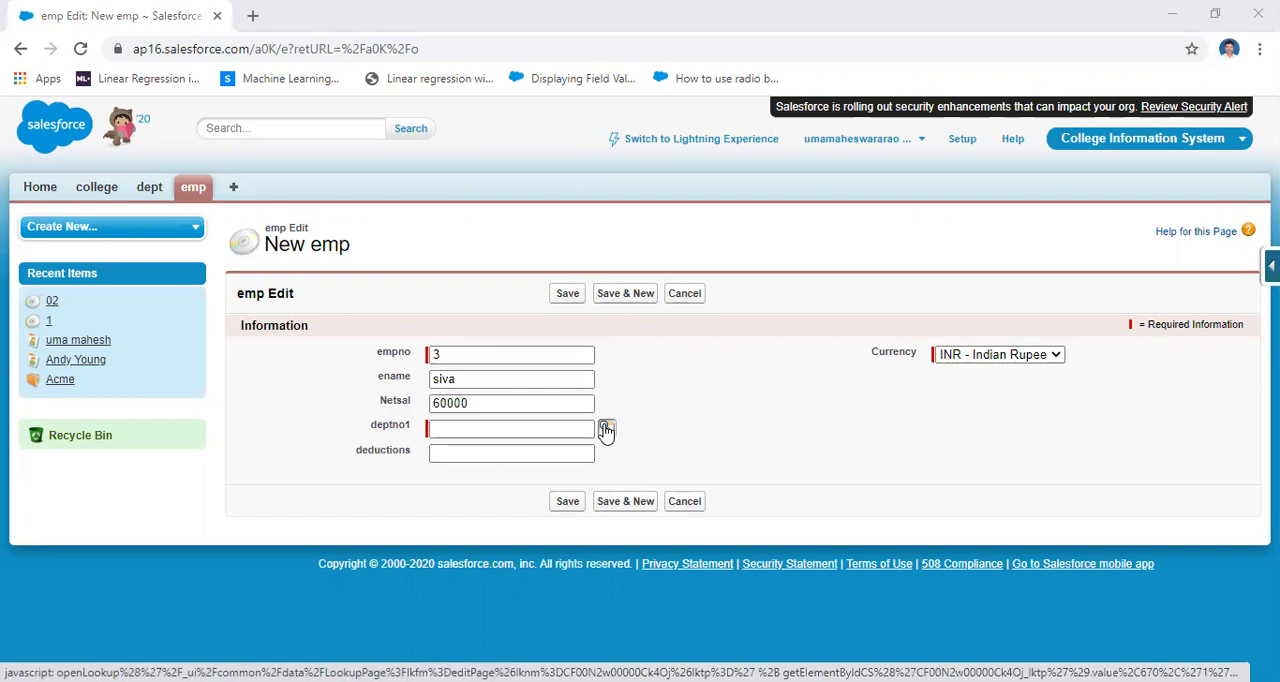
click(583, 455)
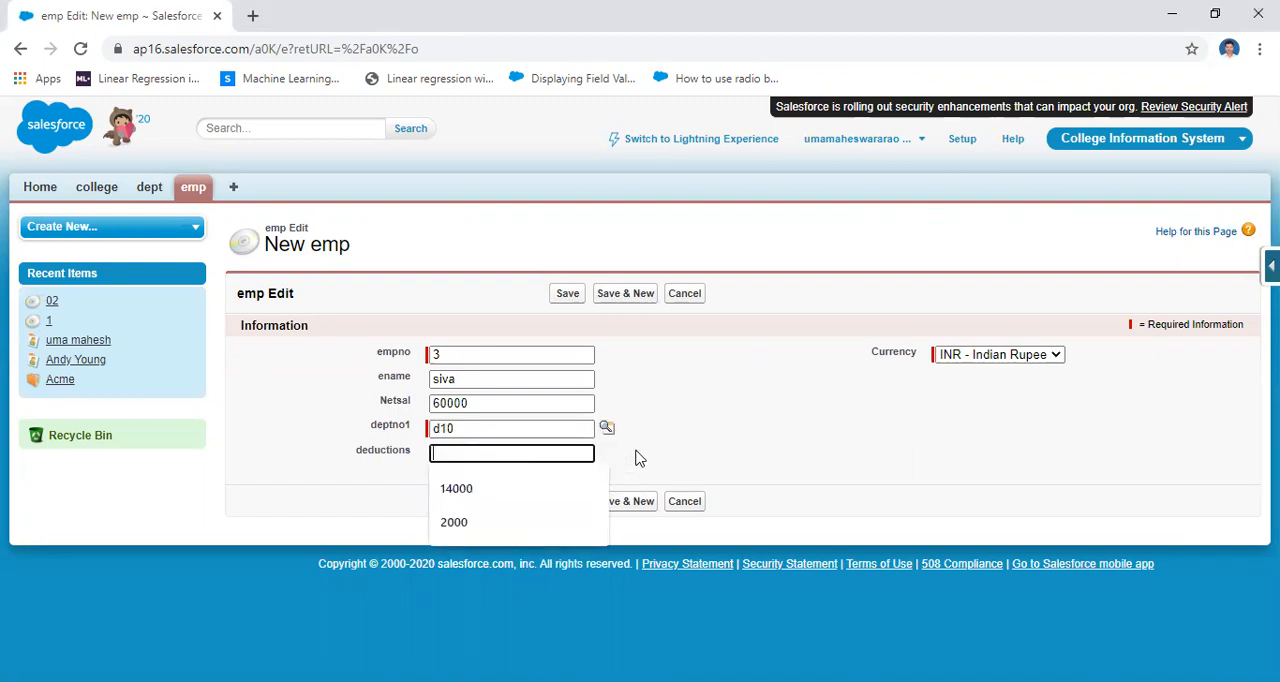
text(200)
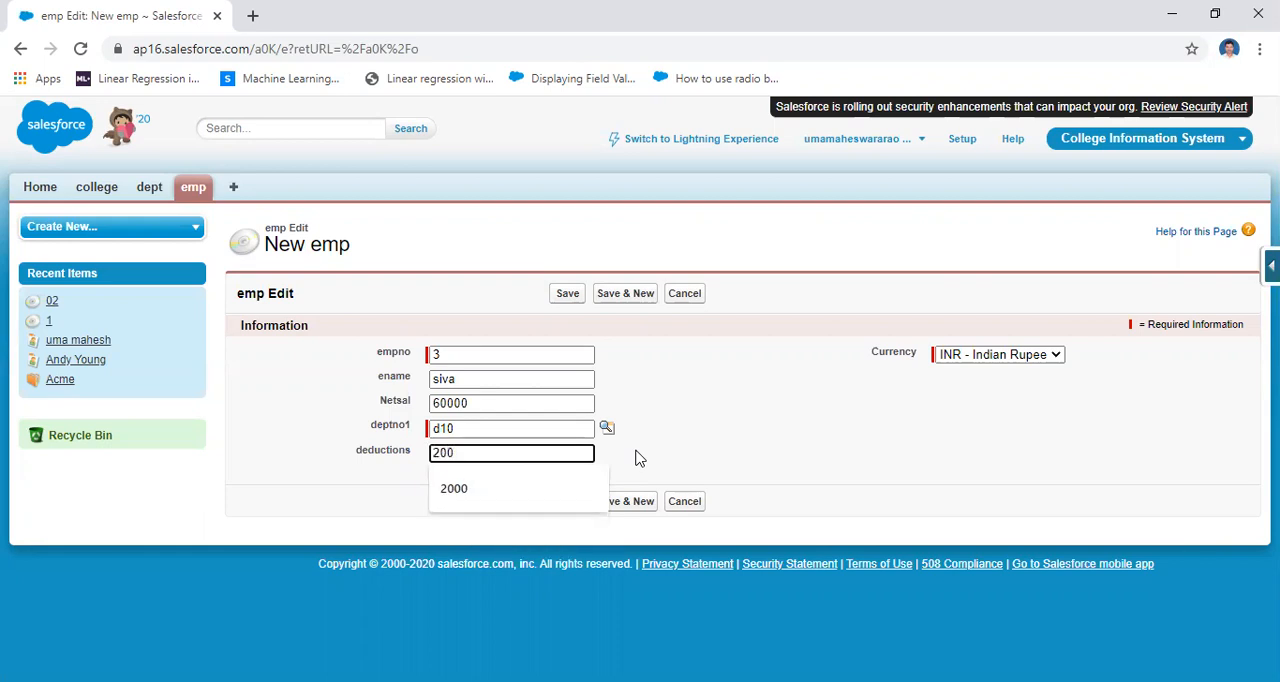
key(BackSpace)
key(BackSpace)
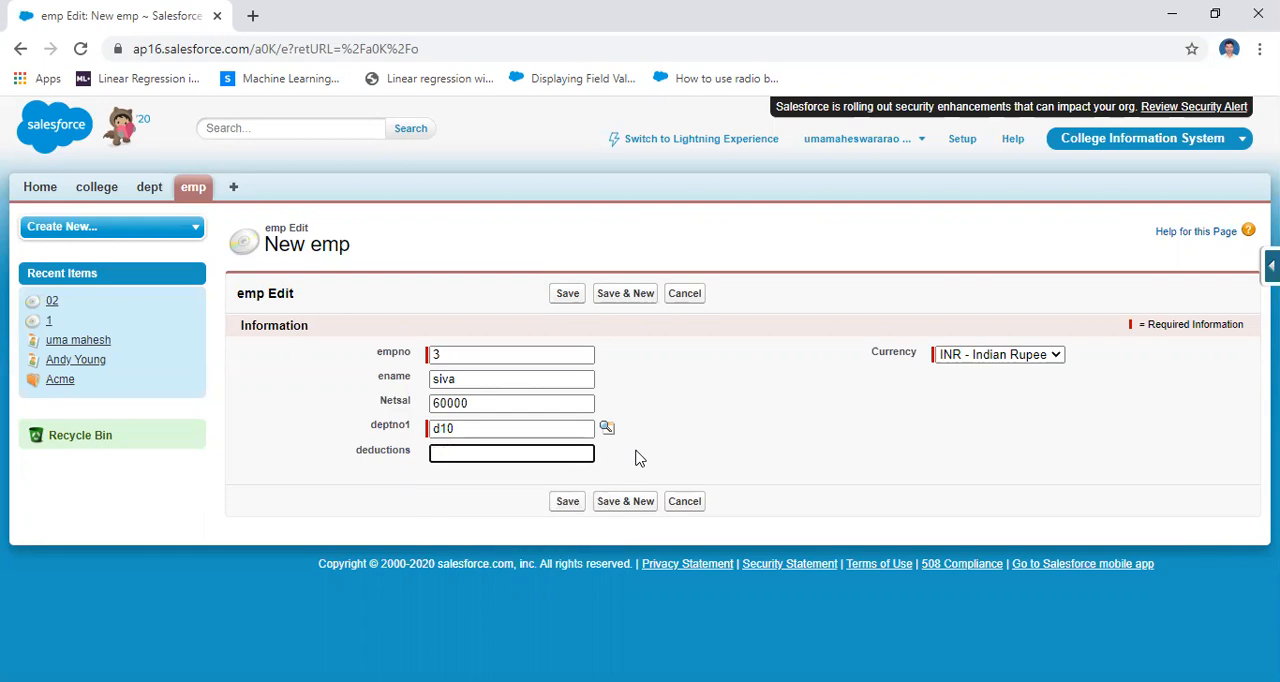
text(25000)
click(568, 503)
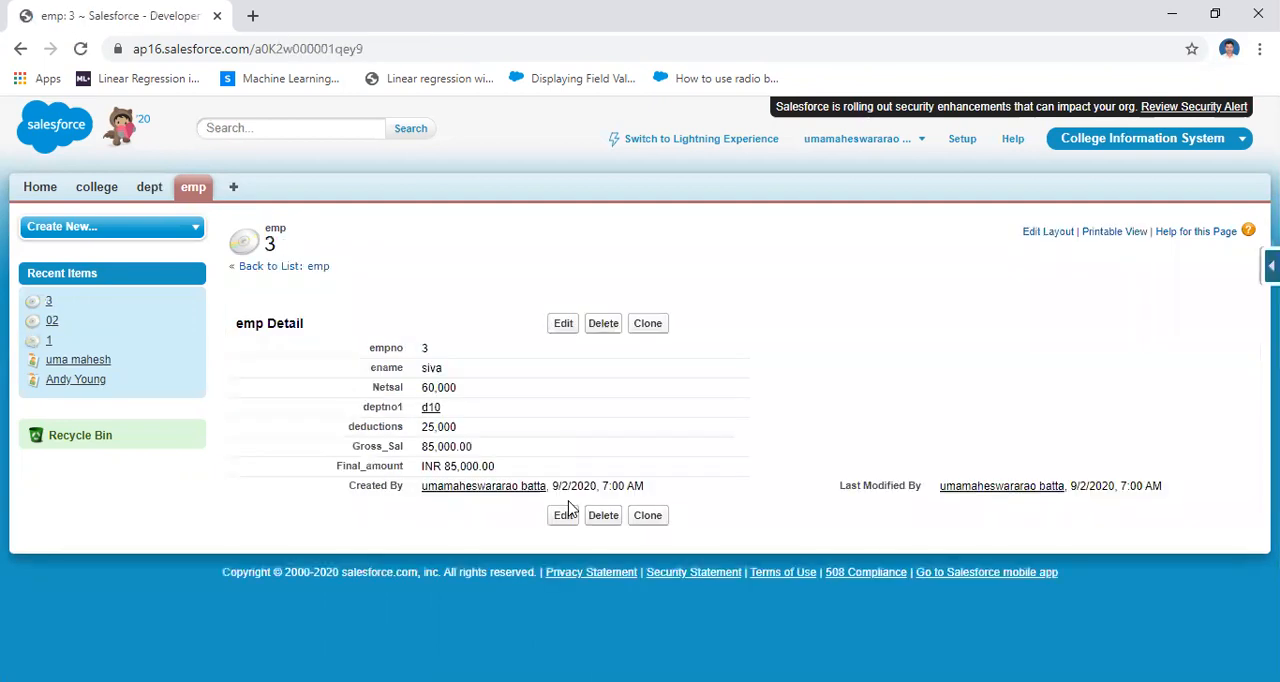
Display the All list view of emp to check the calculated amounts of the new record
click(193, 187)
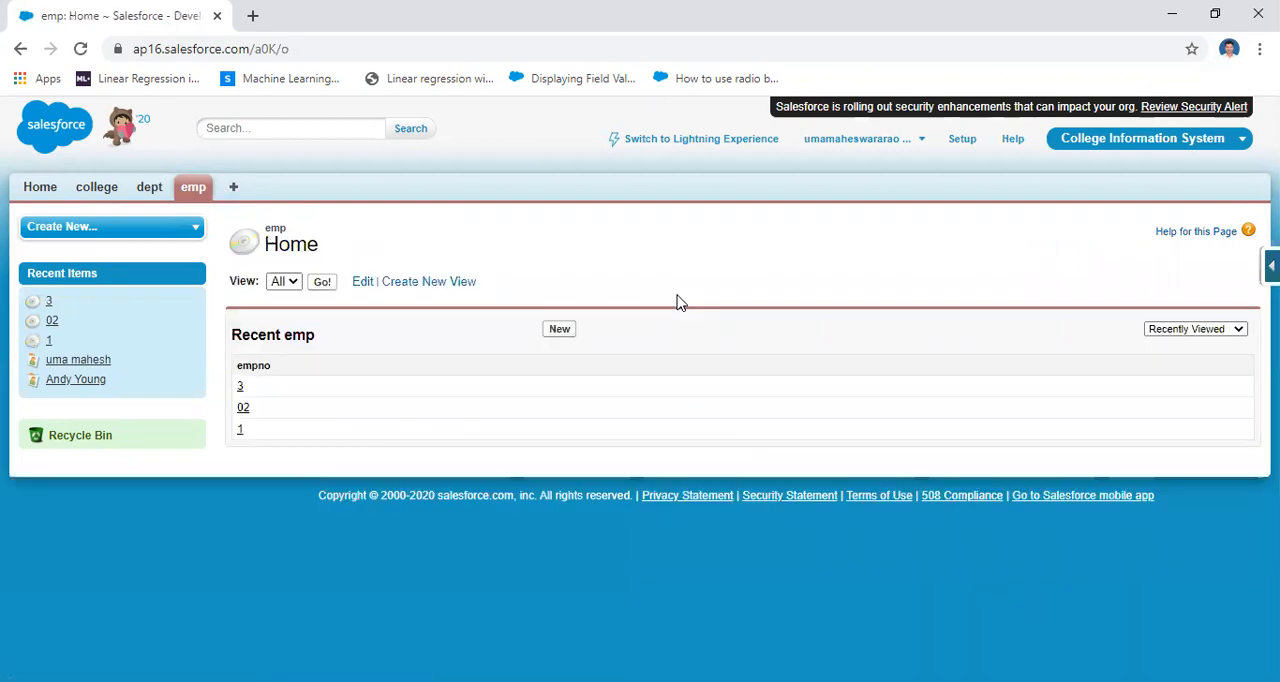
click(322, 282)
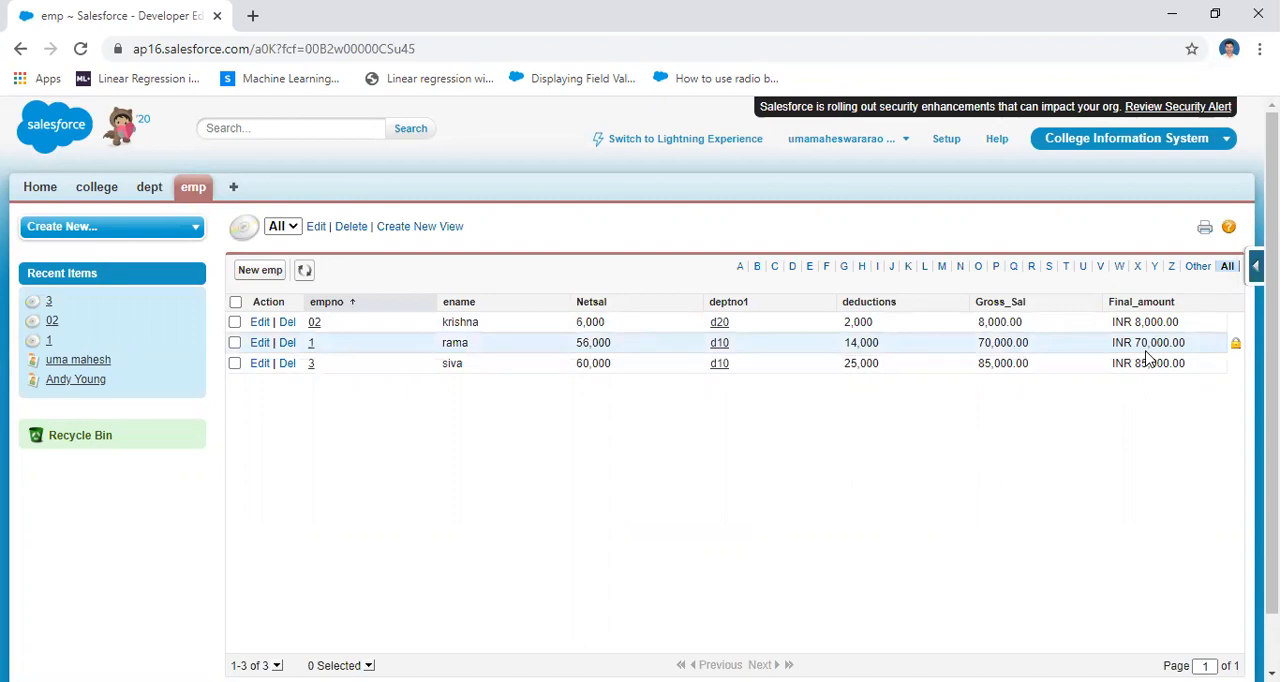
Start another custom field on the emp object with the Formula data type and continue to the return type choices
click(1256, 265)
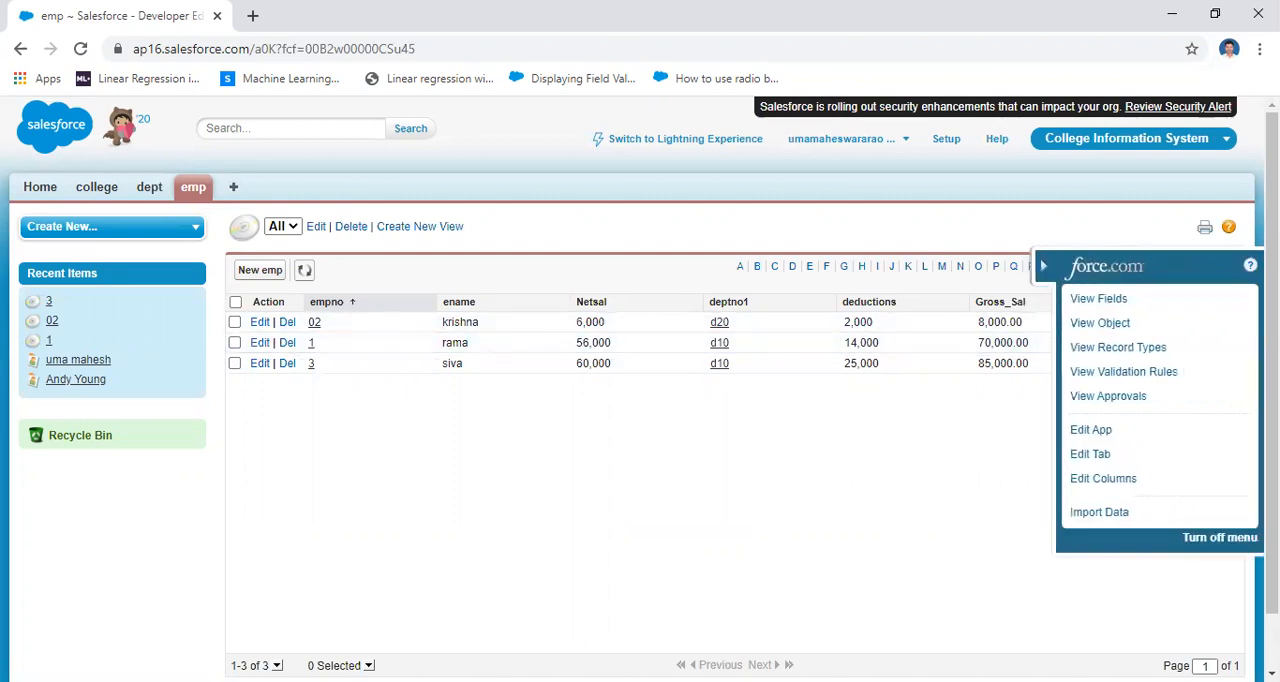
click(1114, 304)
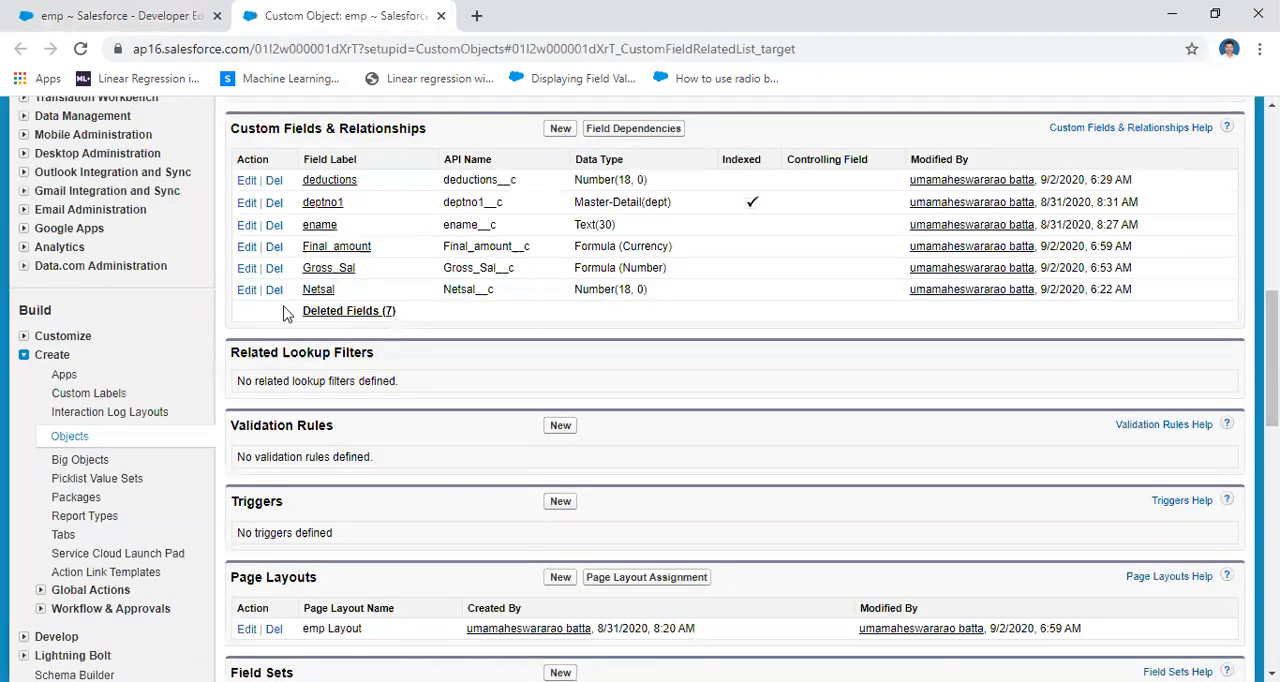
click(560, 128)
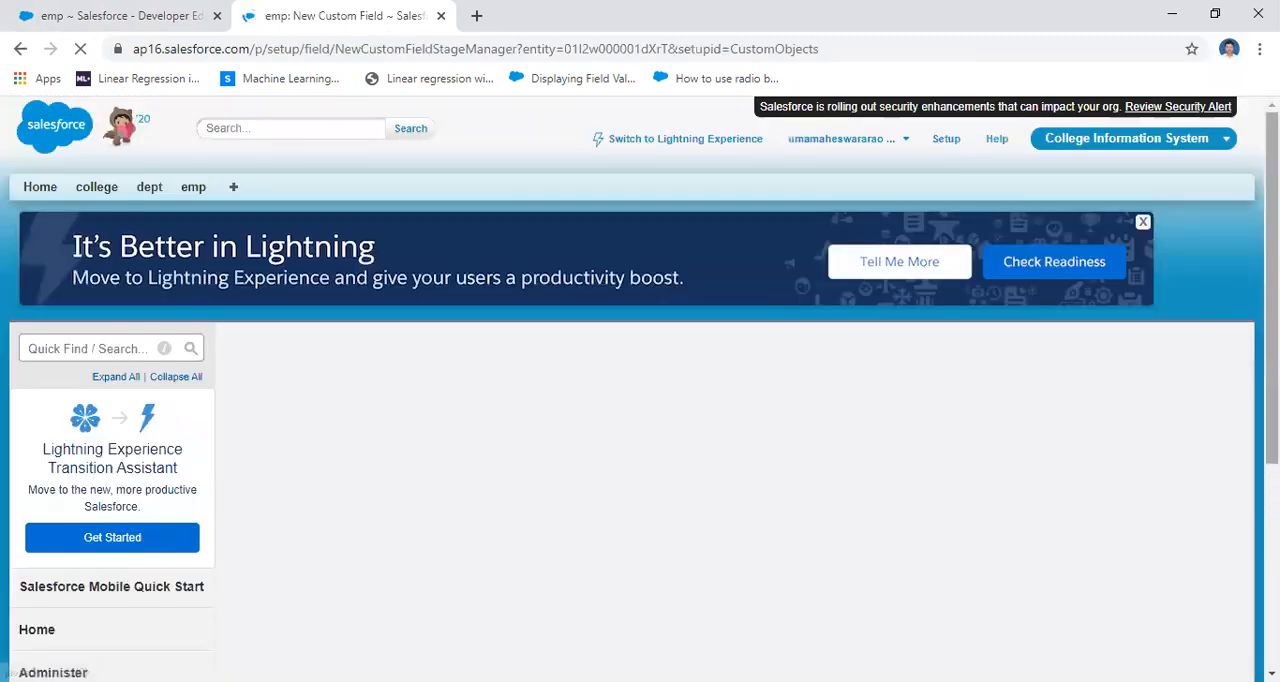
drag(1272, 269, 1272, 360)
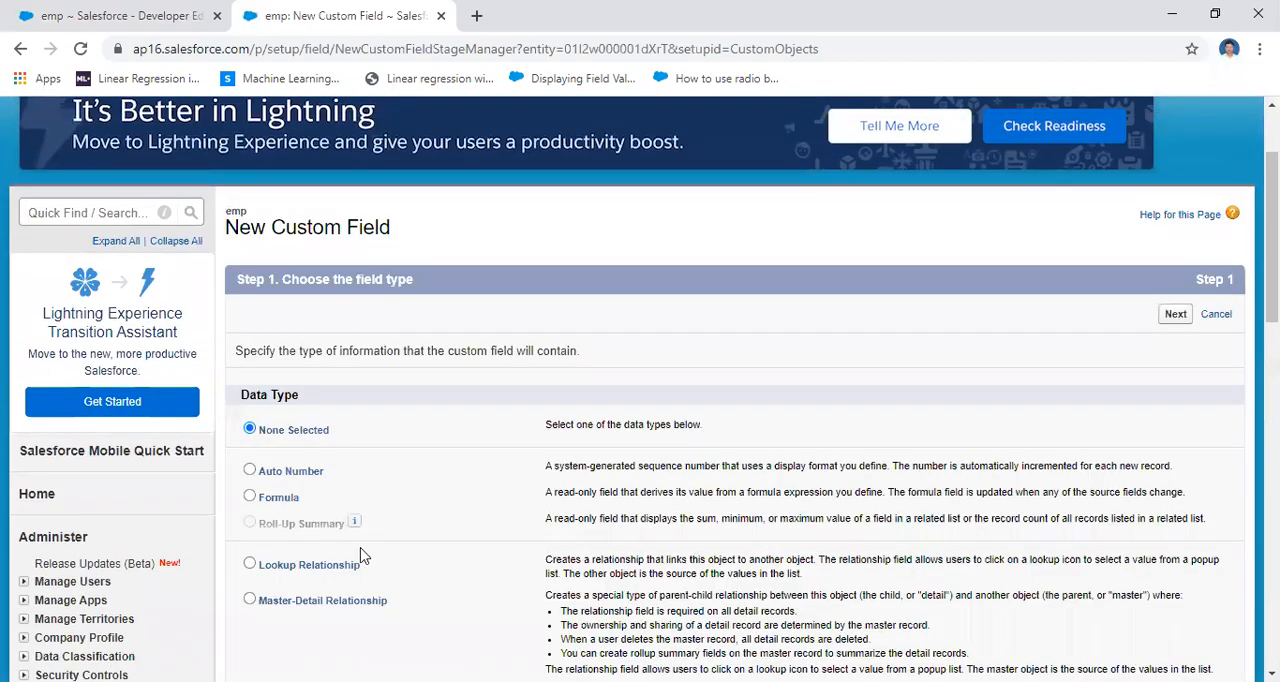
click(250, 497)
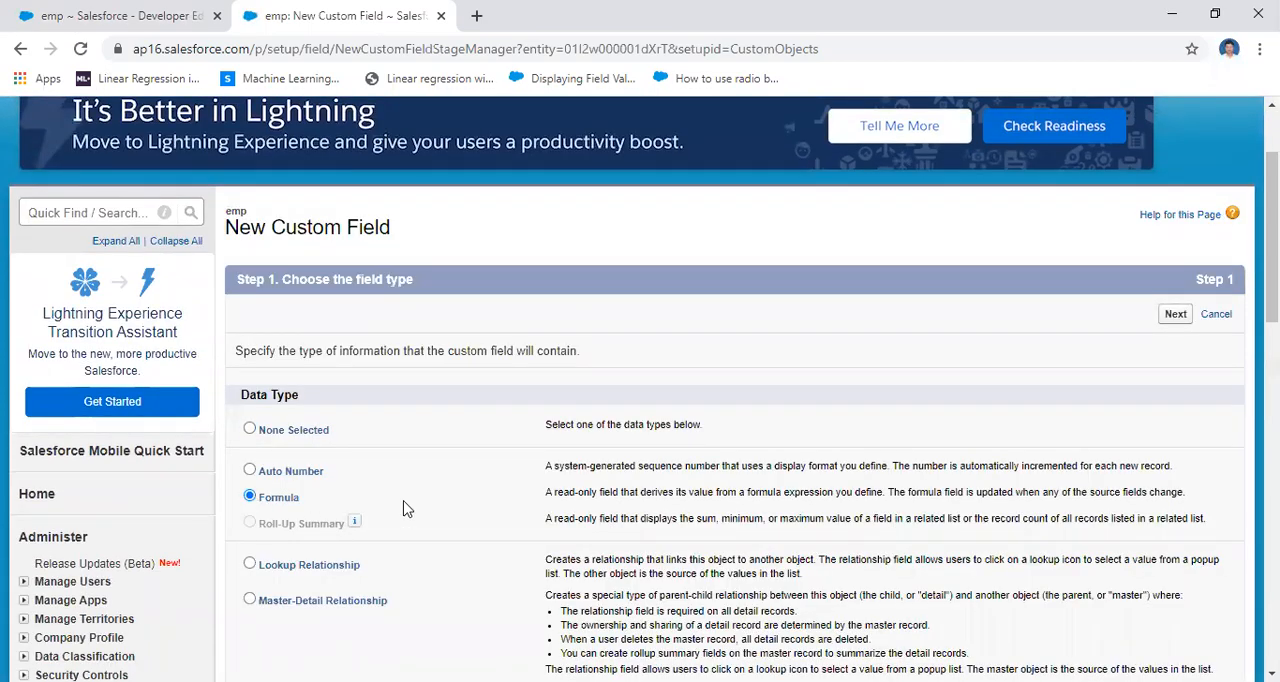
click(1174, 316)
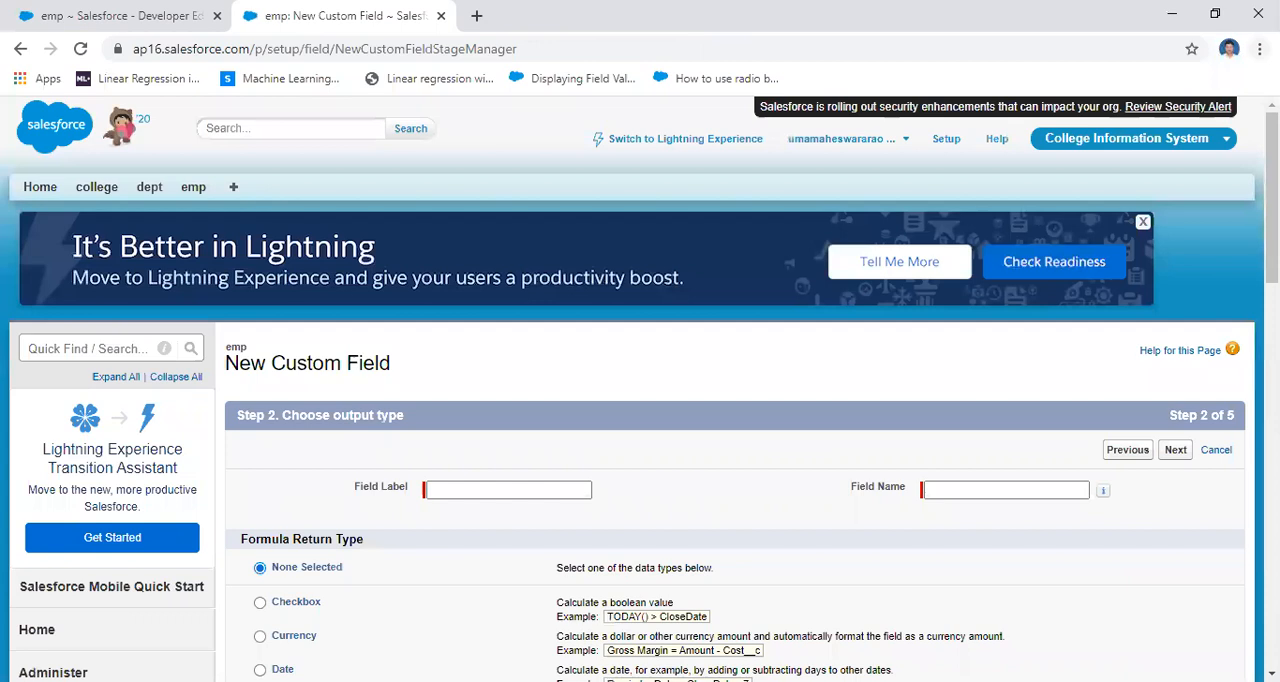
scroll(640, 400, down, 3)
scroll(466, 429, down, 1)
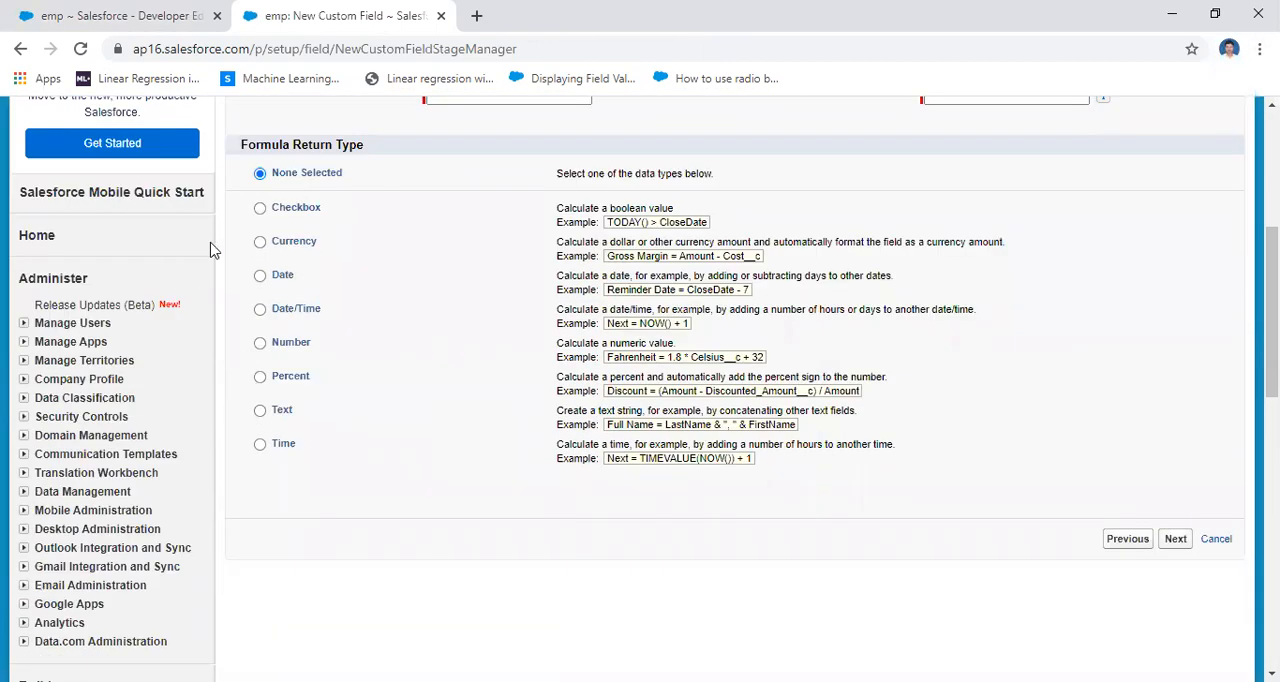